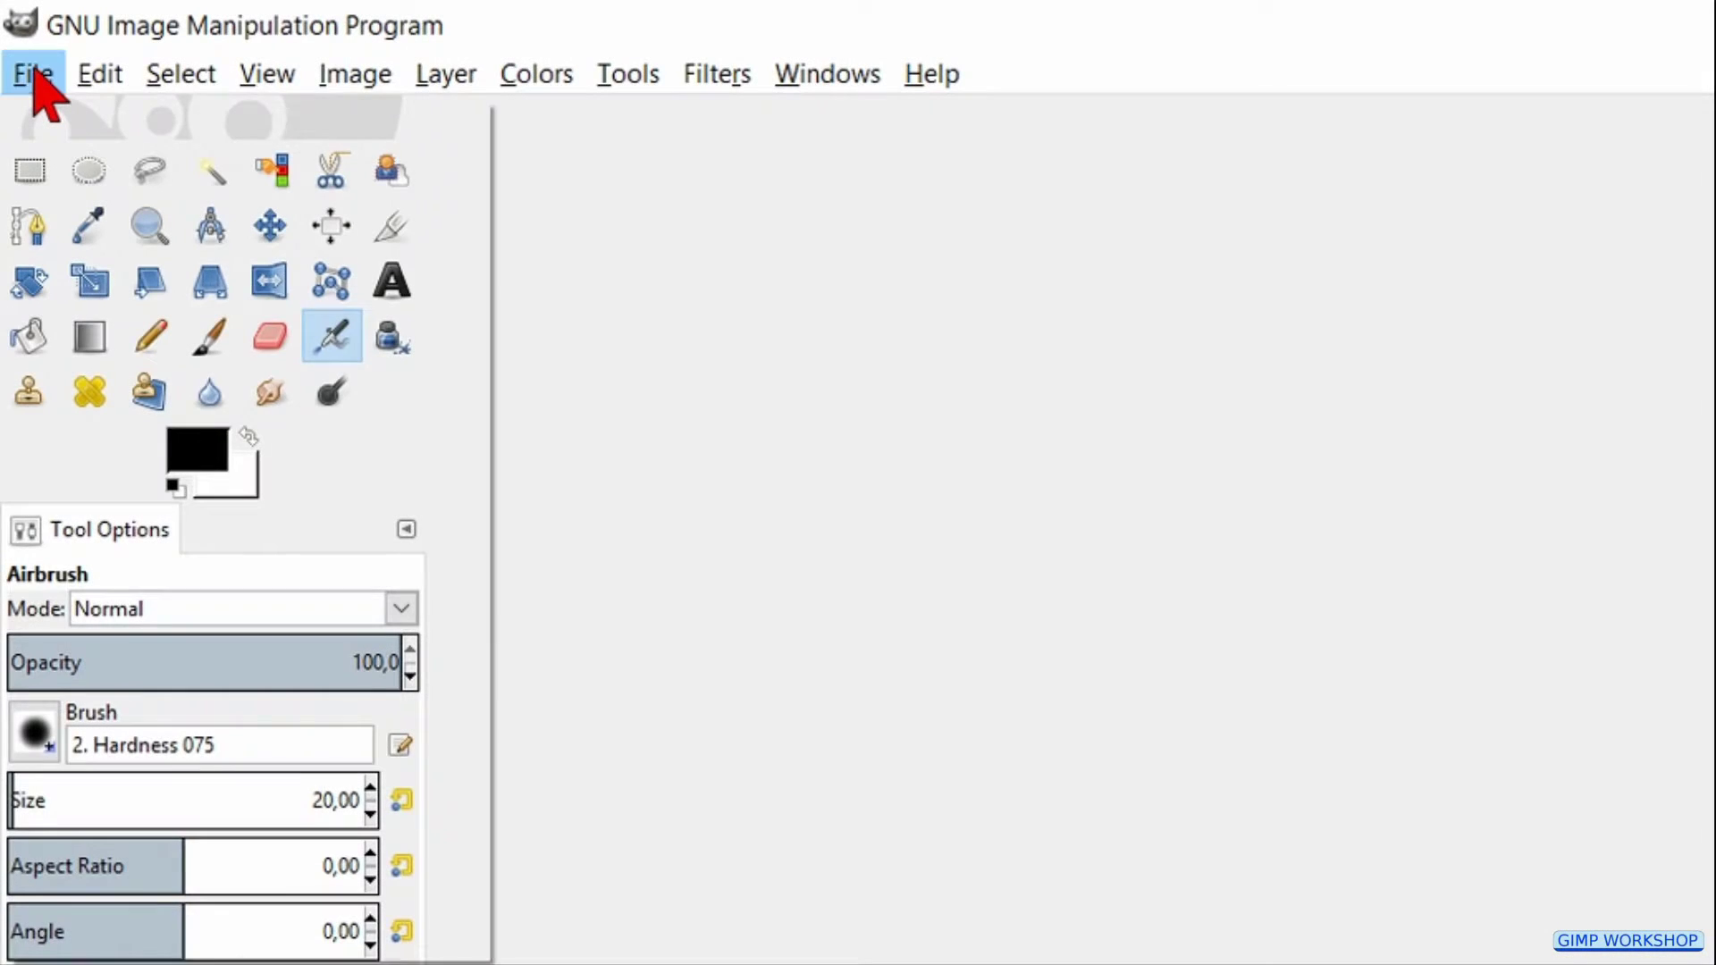
Open william-cody-394502 (2).jpg from the tu 73 text portrait with wordcloud folder
{"action": "left_click", "coordinate": [34, 77]}
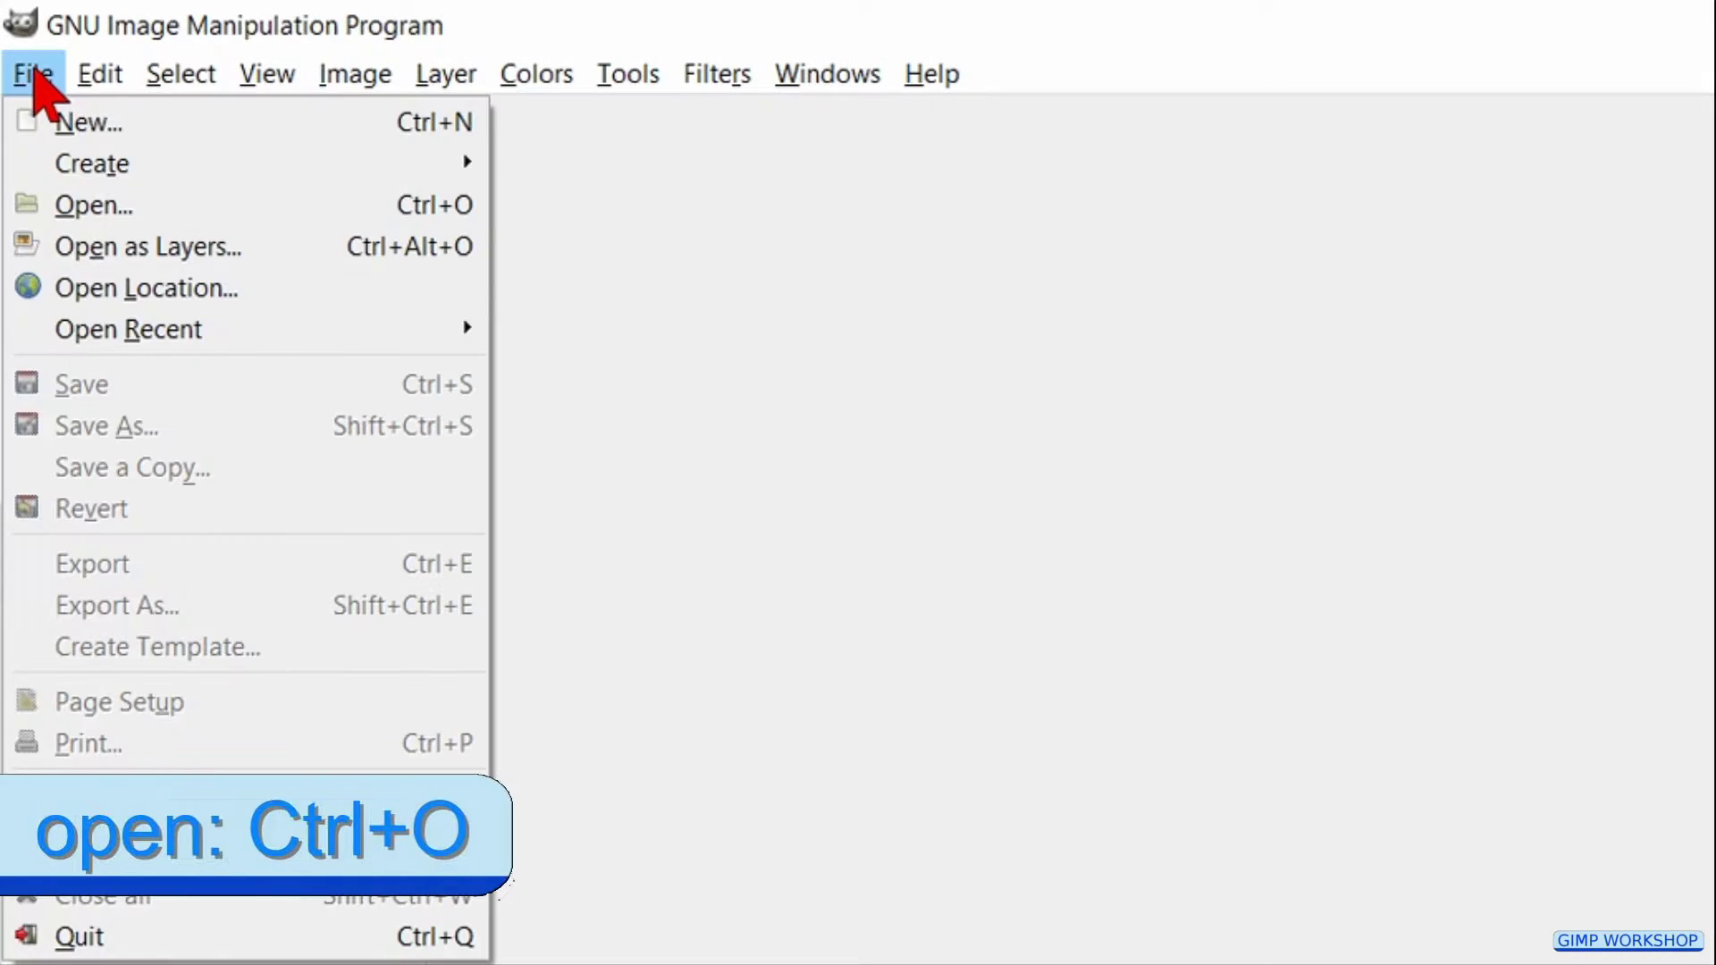
{"action": "left_click", "coordinate": [117, 204]}
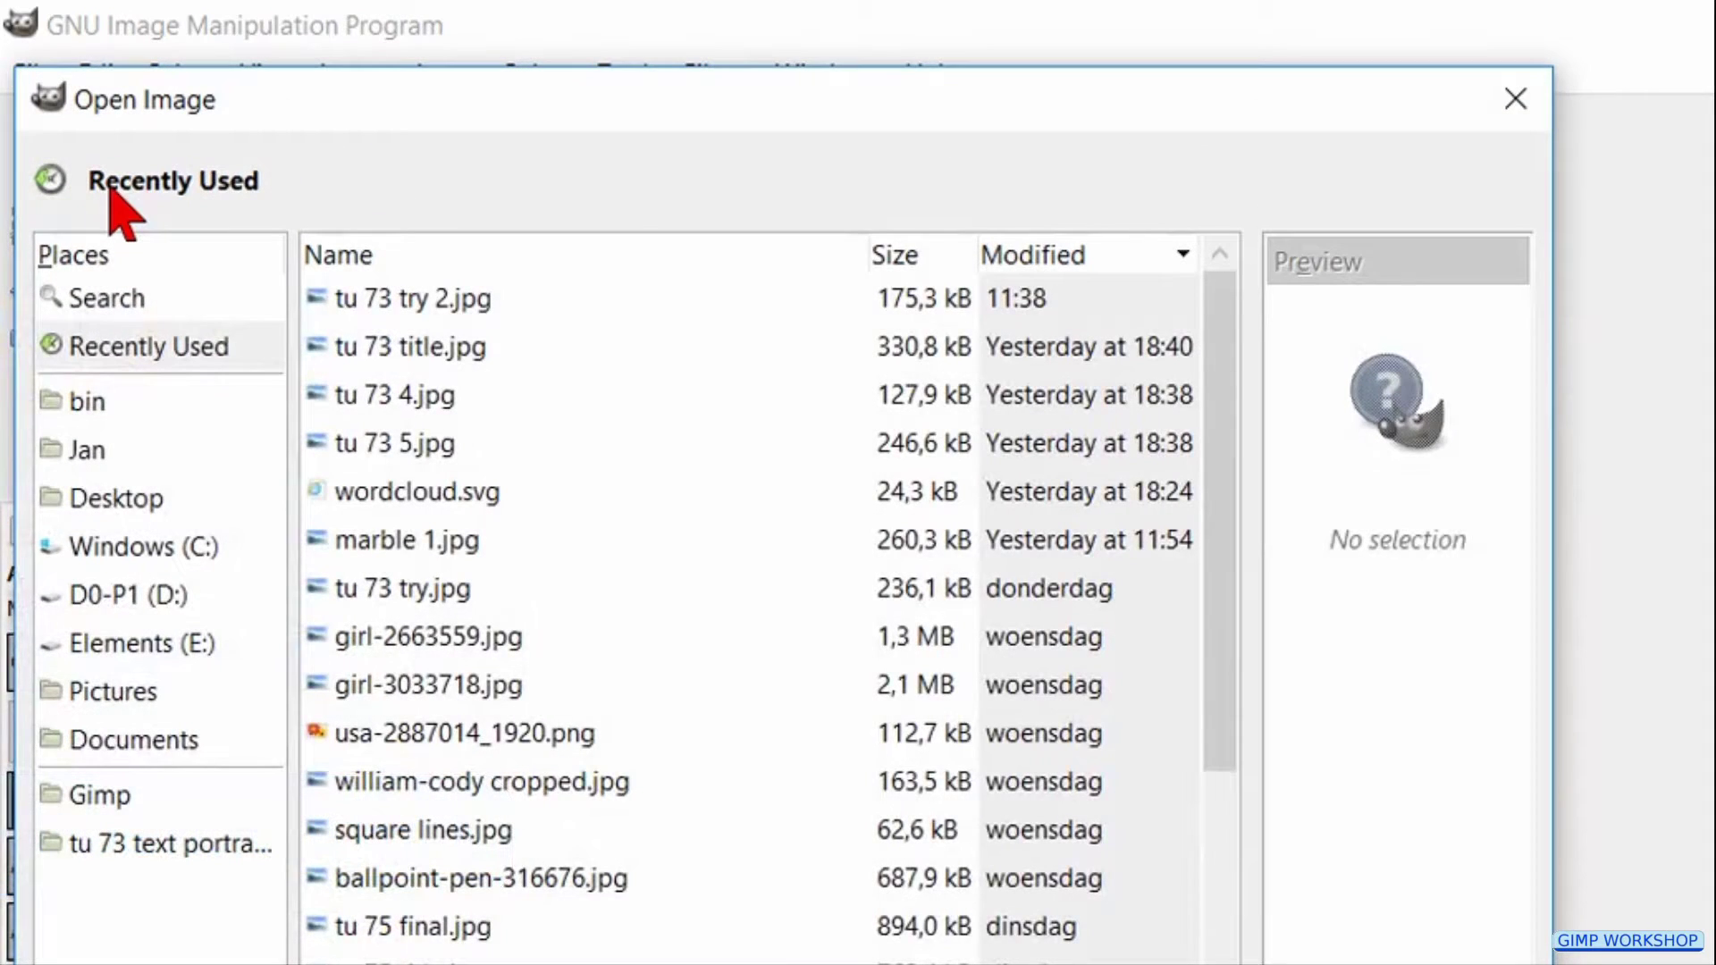
{"action": "left_click", "coordinate": [147, 846]}
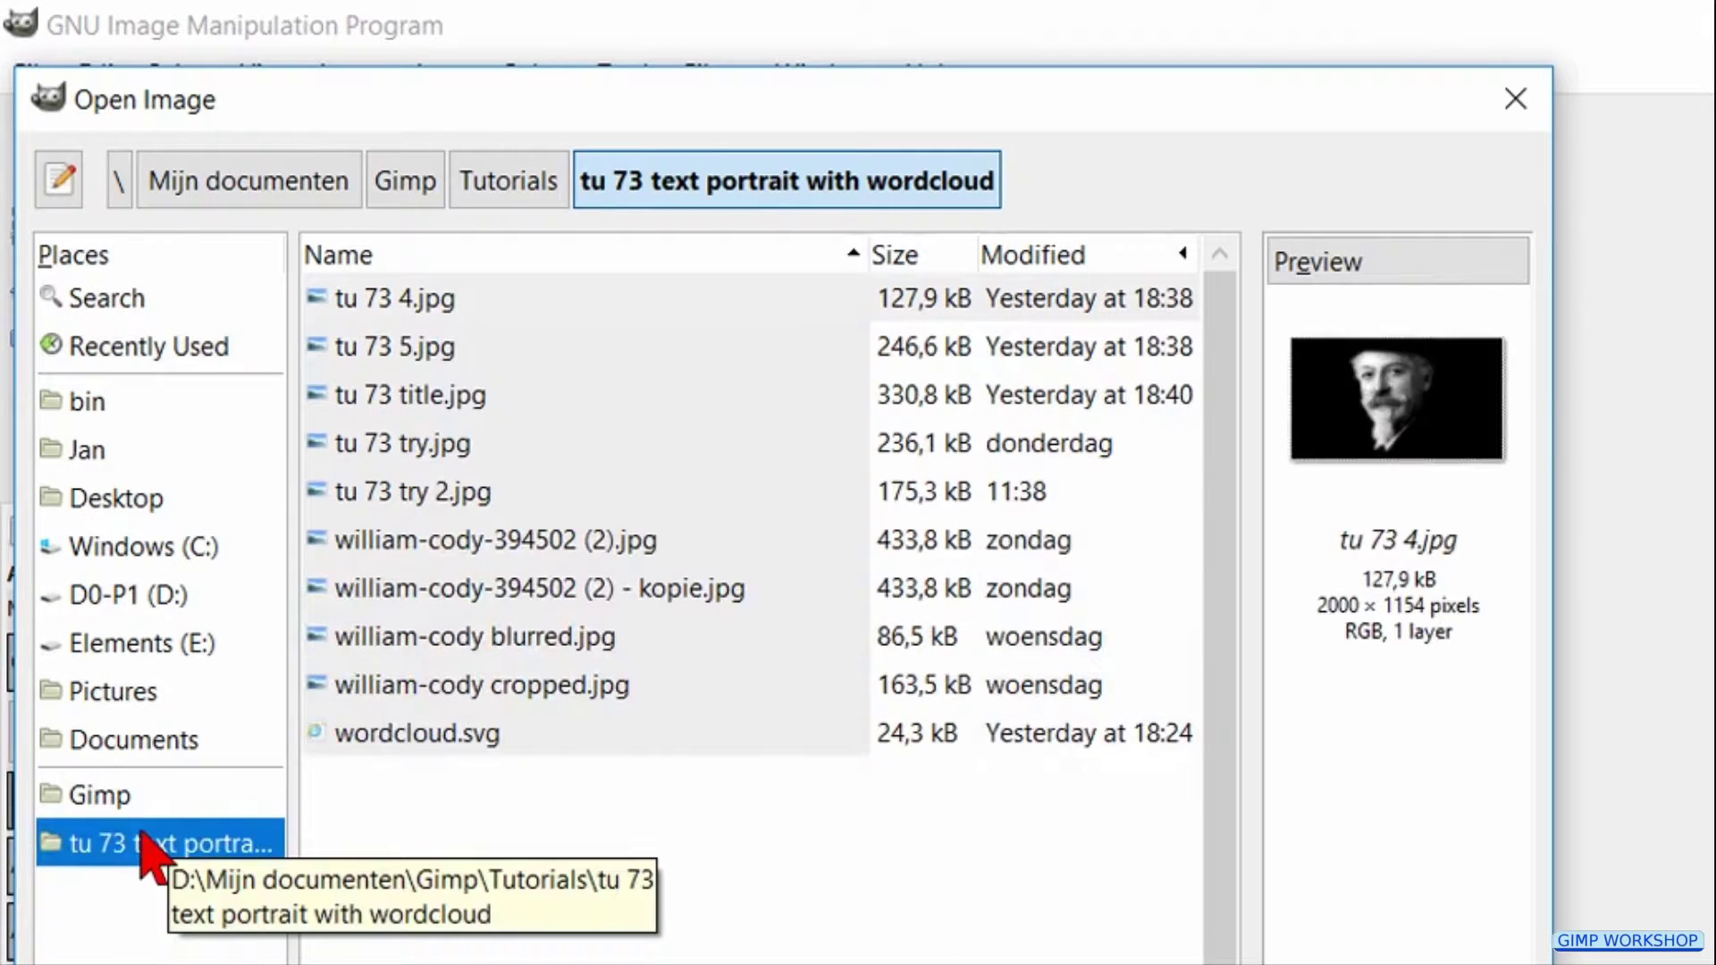
{"action": "left_click", "coordinate": [489, 572]}
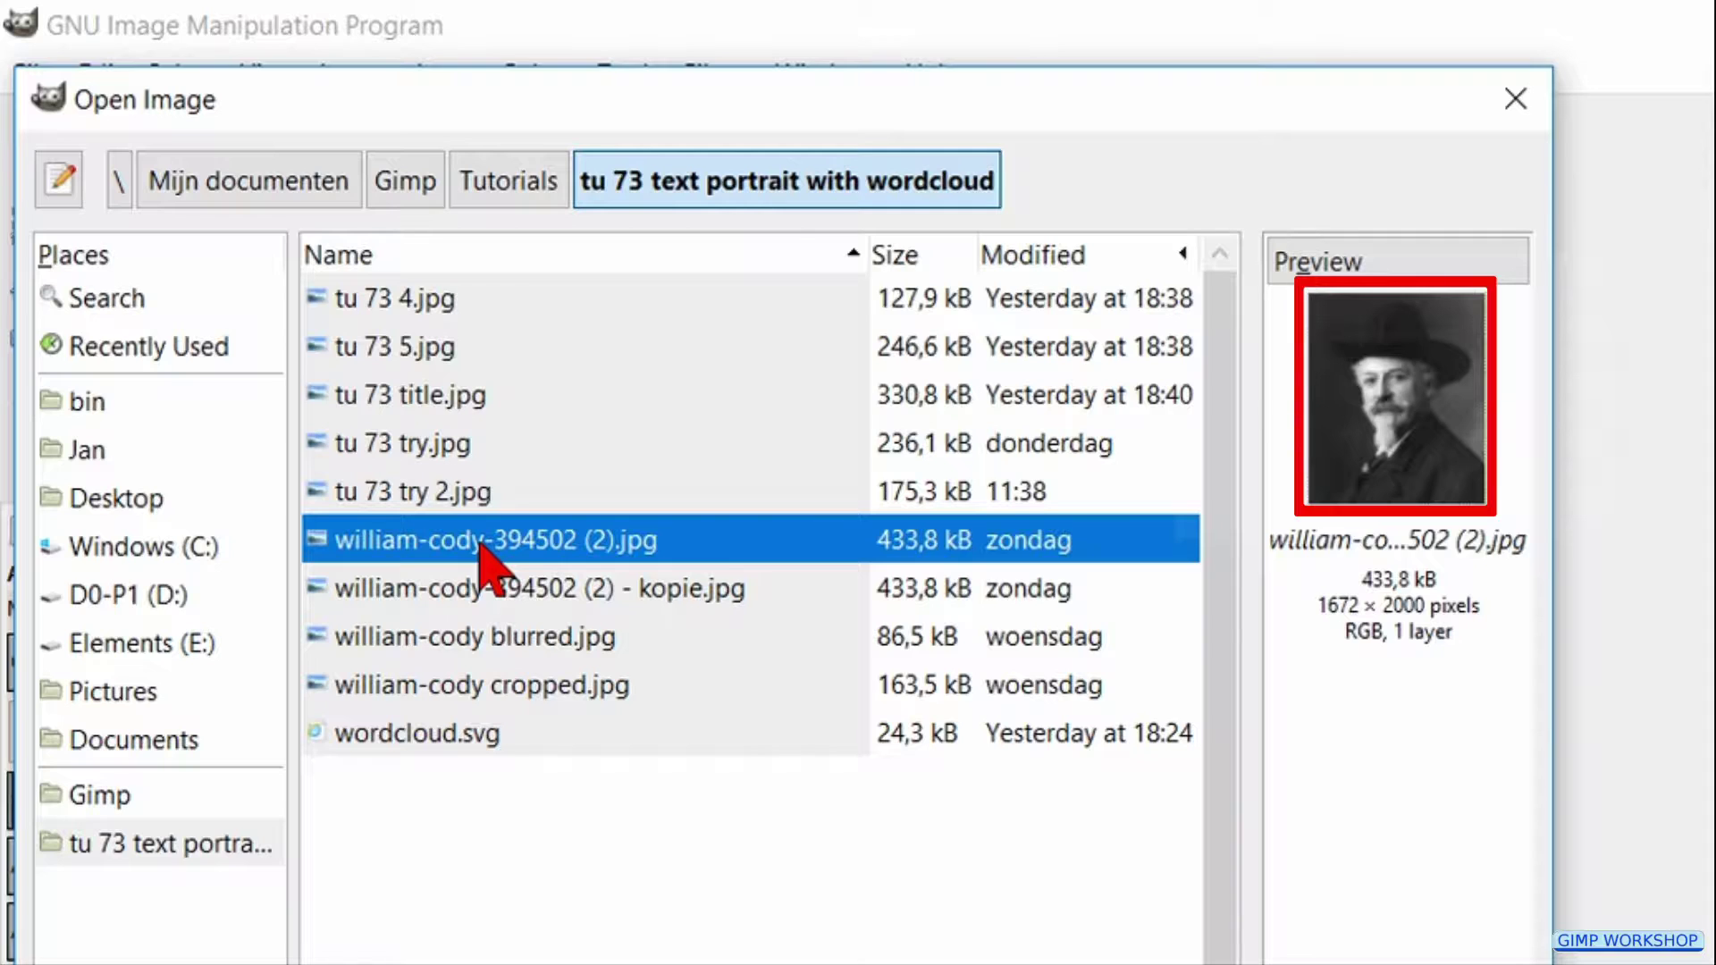
{"action": "double_click", "coordinate": [481, 550]}
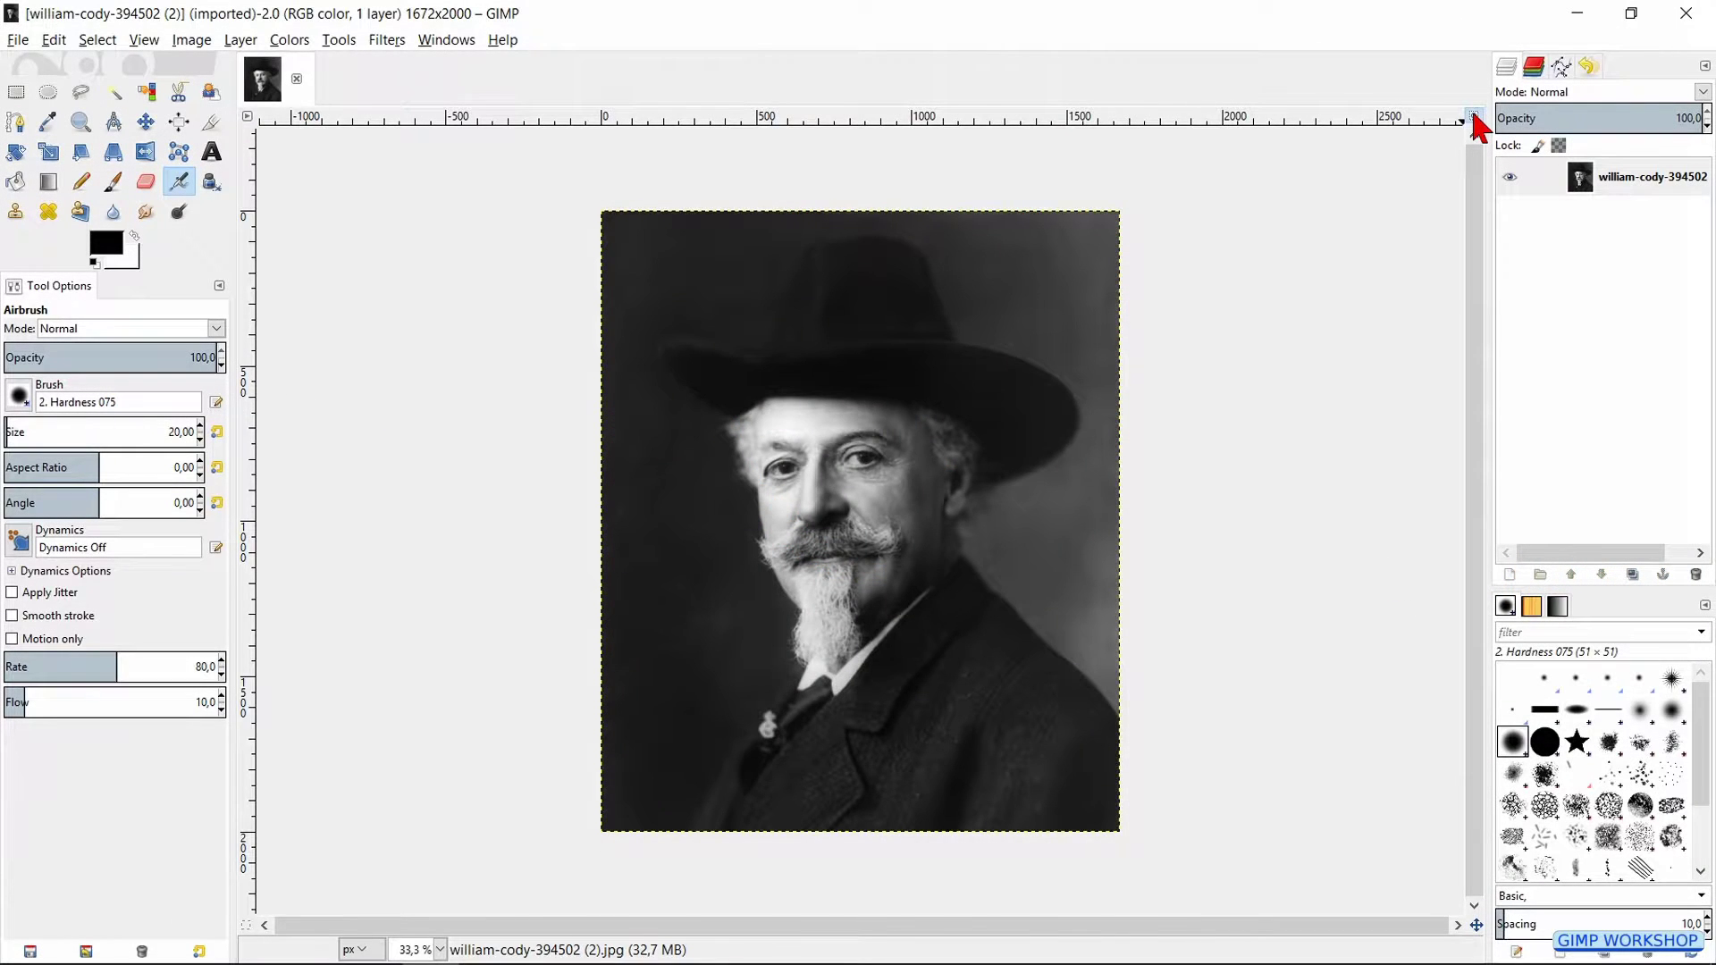
Zoom the portrait to fit the window and give its layer an alpha channel
{"action": "left_click", "coordinate": [1473, 116]}
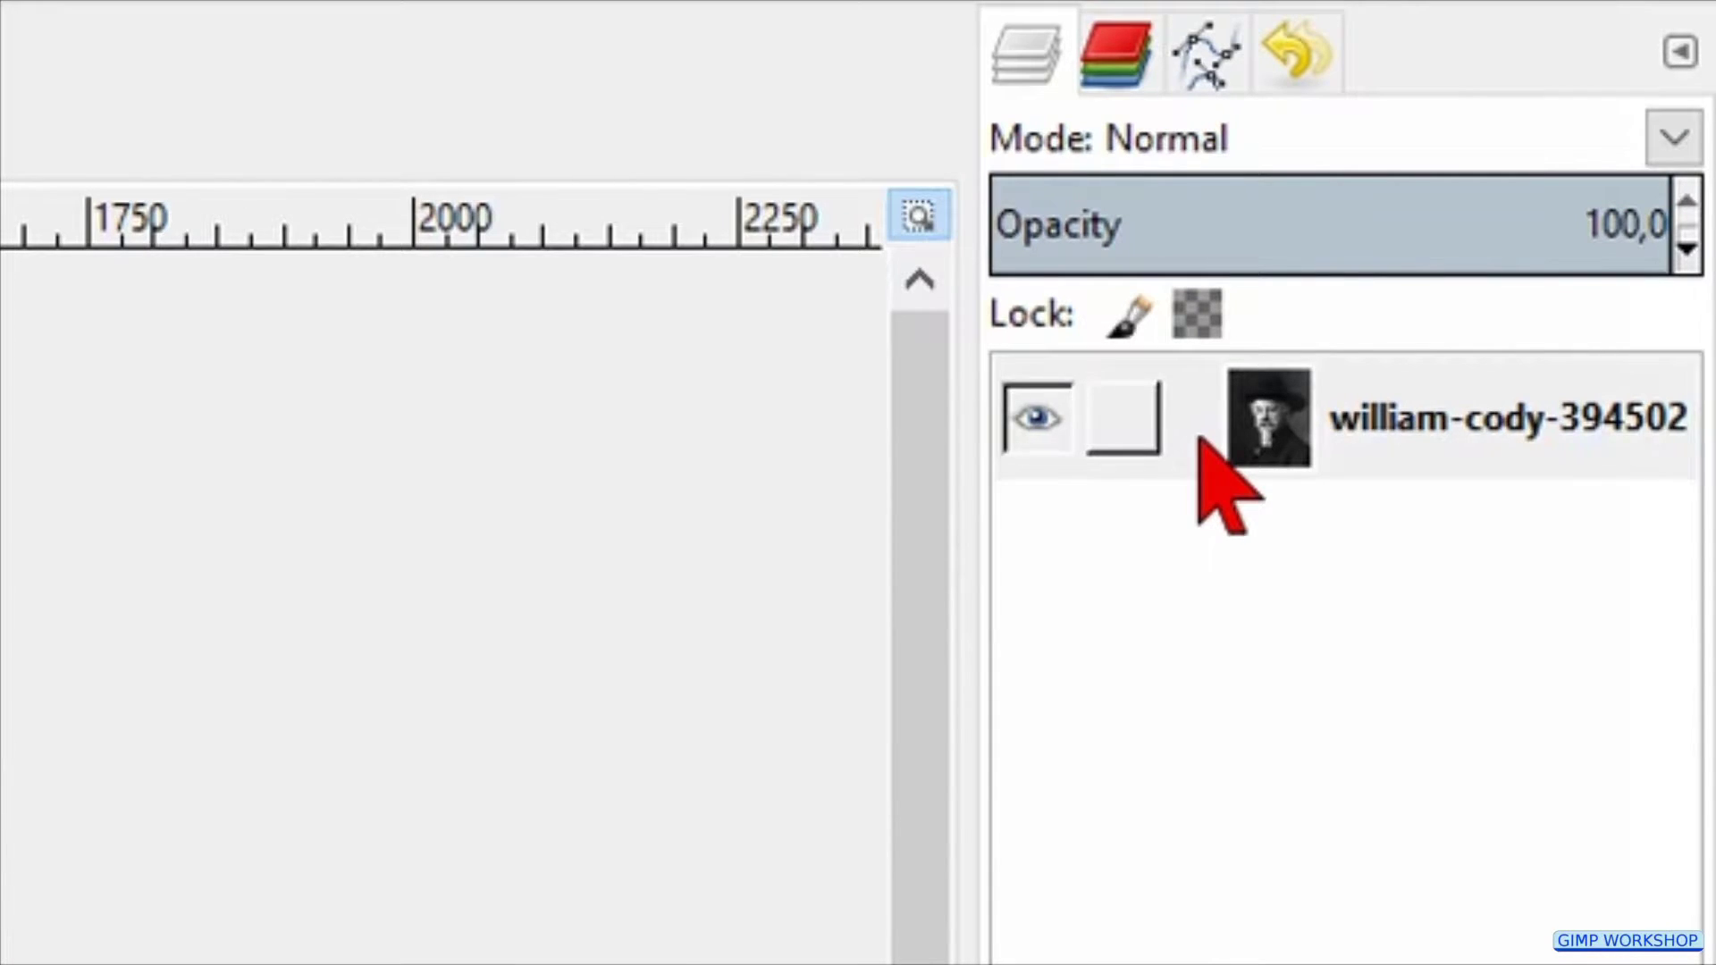
{"action": "right_click", "coordinate": [1201, 440]}
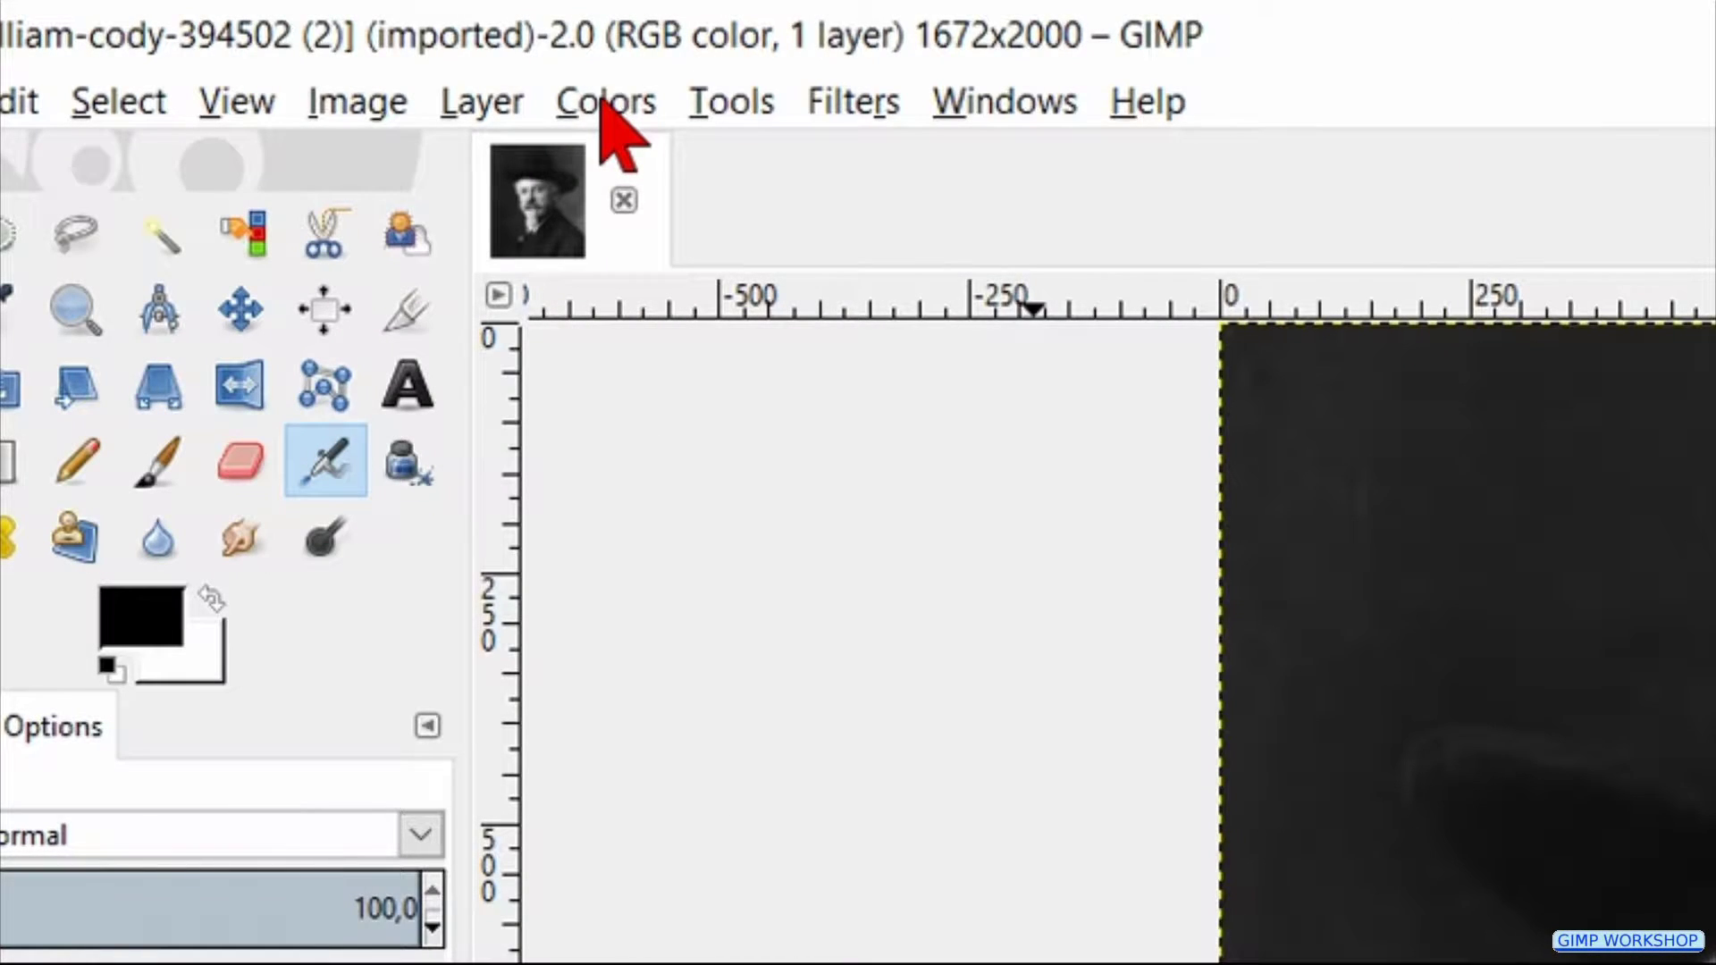
Desaturate the portrait to greyscale using Colors > Desaturate
{"action": "left_click", "coordinate": [605, 102]}
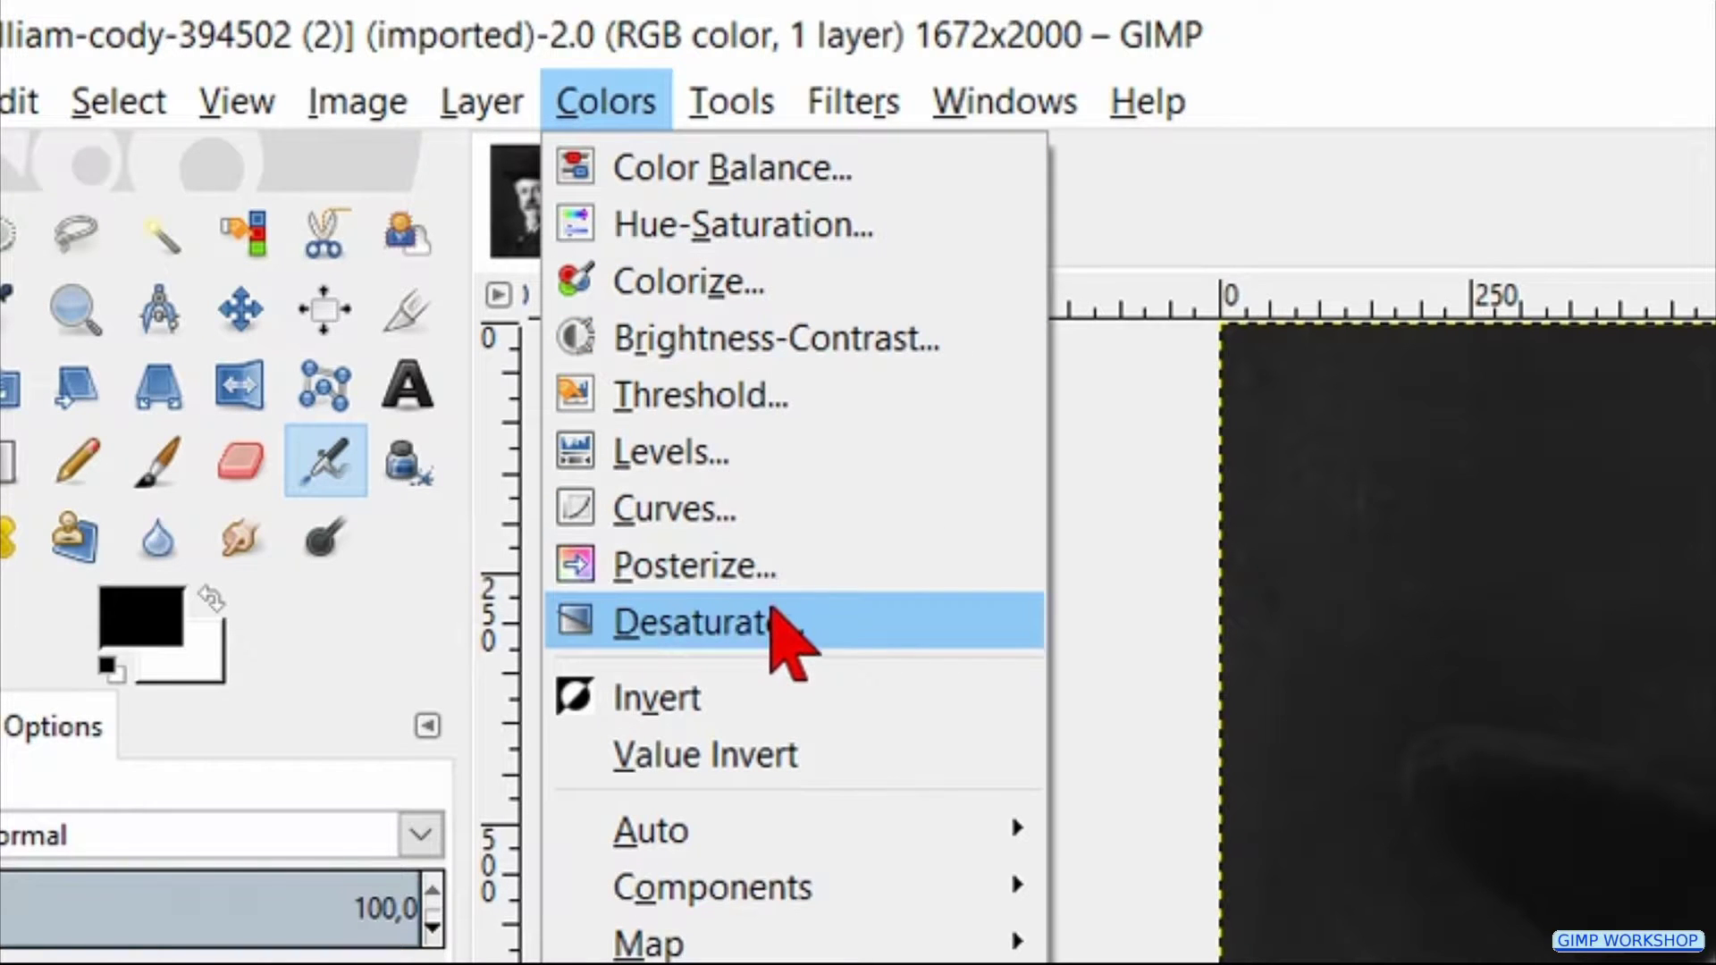
{"action": "left_click", "coordinate": [774, 619]}
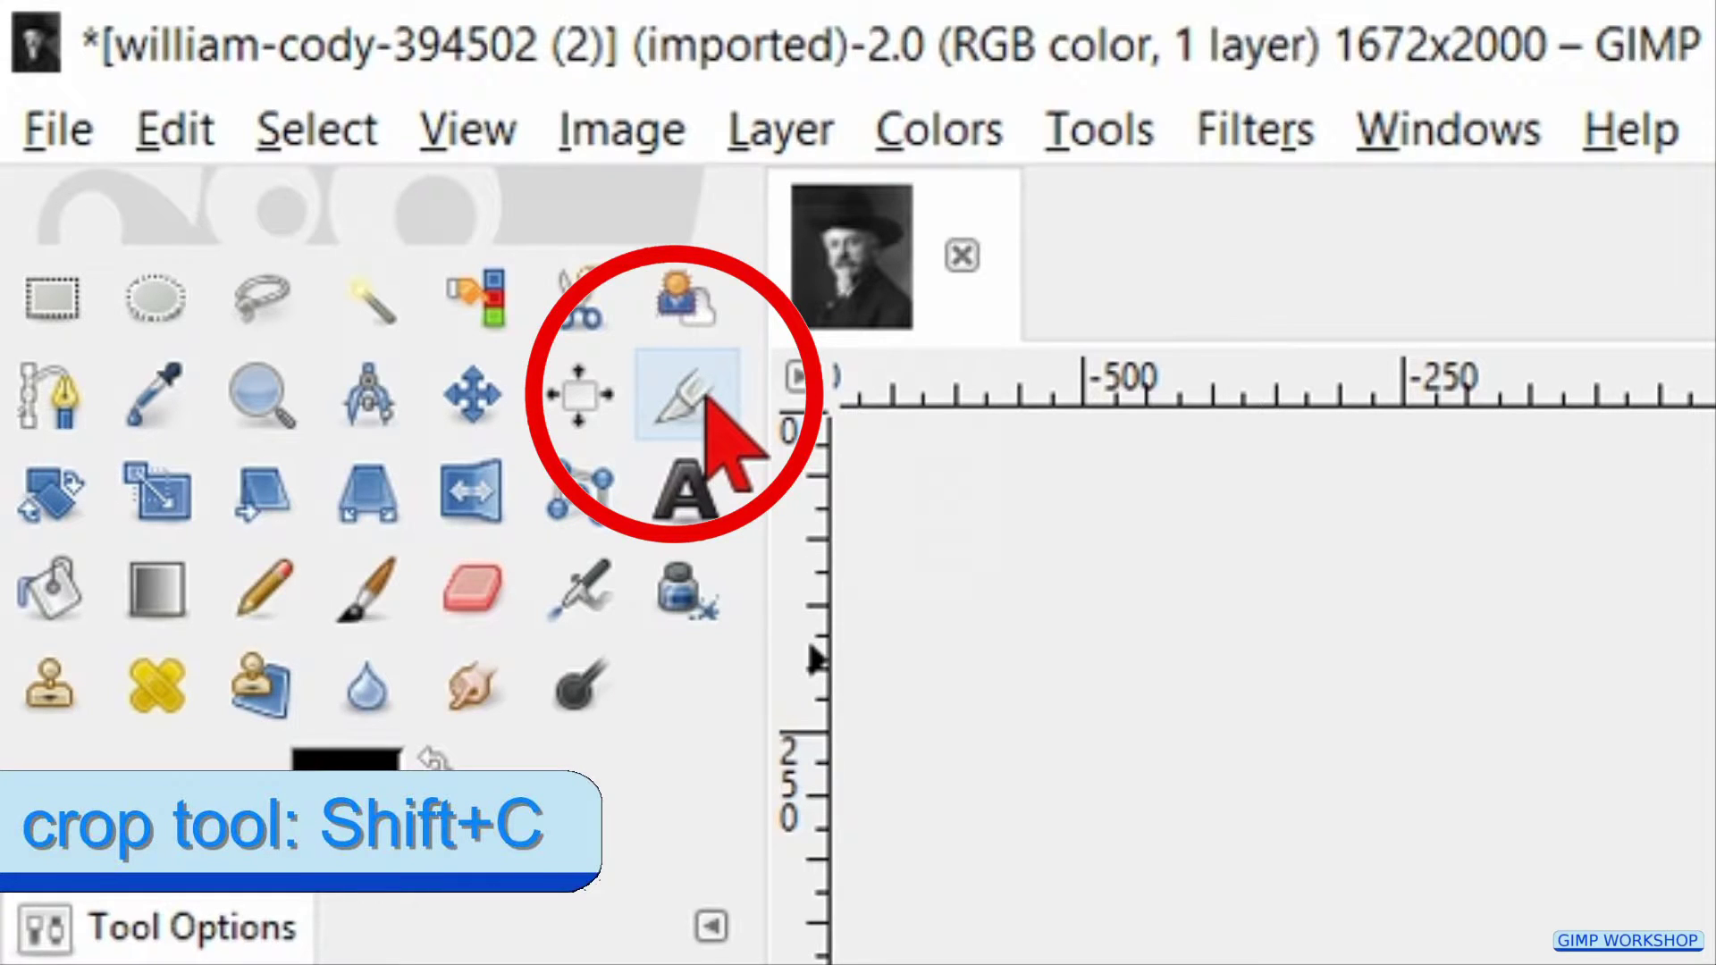
Crop the portrait to a 926 × 1108 fixed-aspect close-up of the face
{"action": "left_click", "coordinate": [705, 394]}
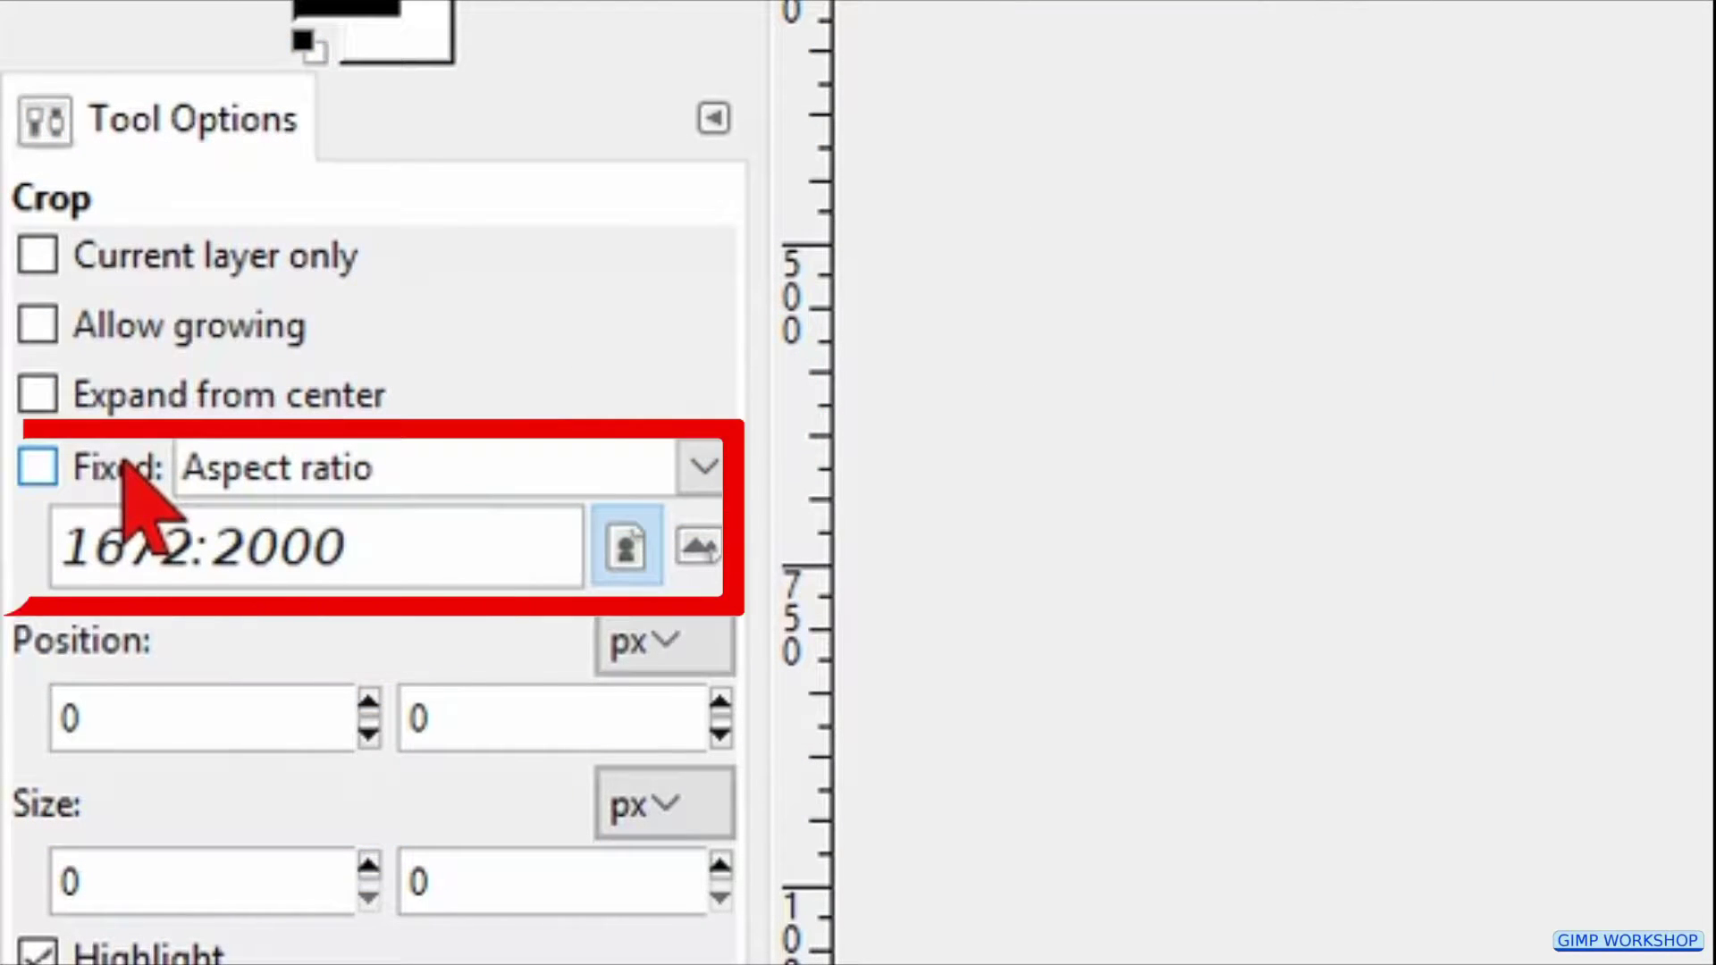
{"action": "left_click", "coordinate": [126, 465]}
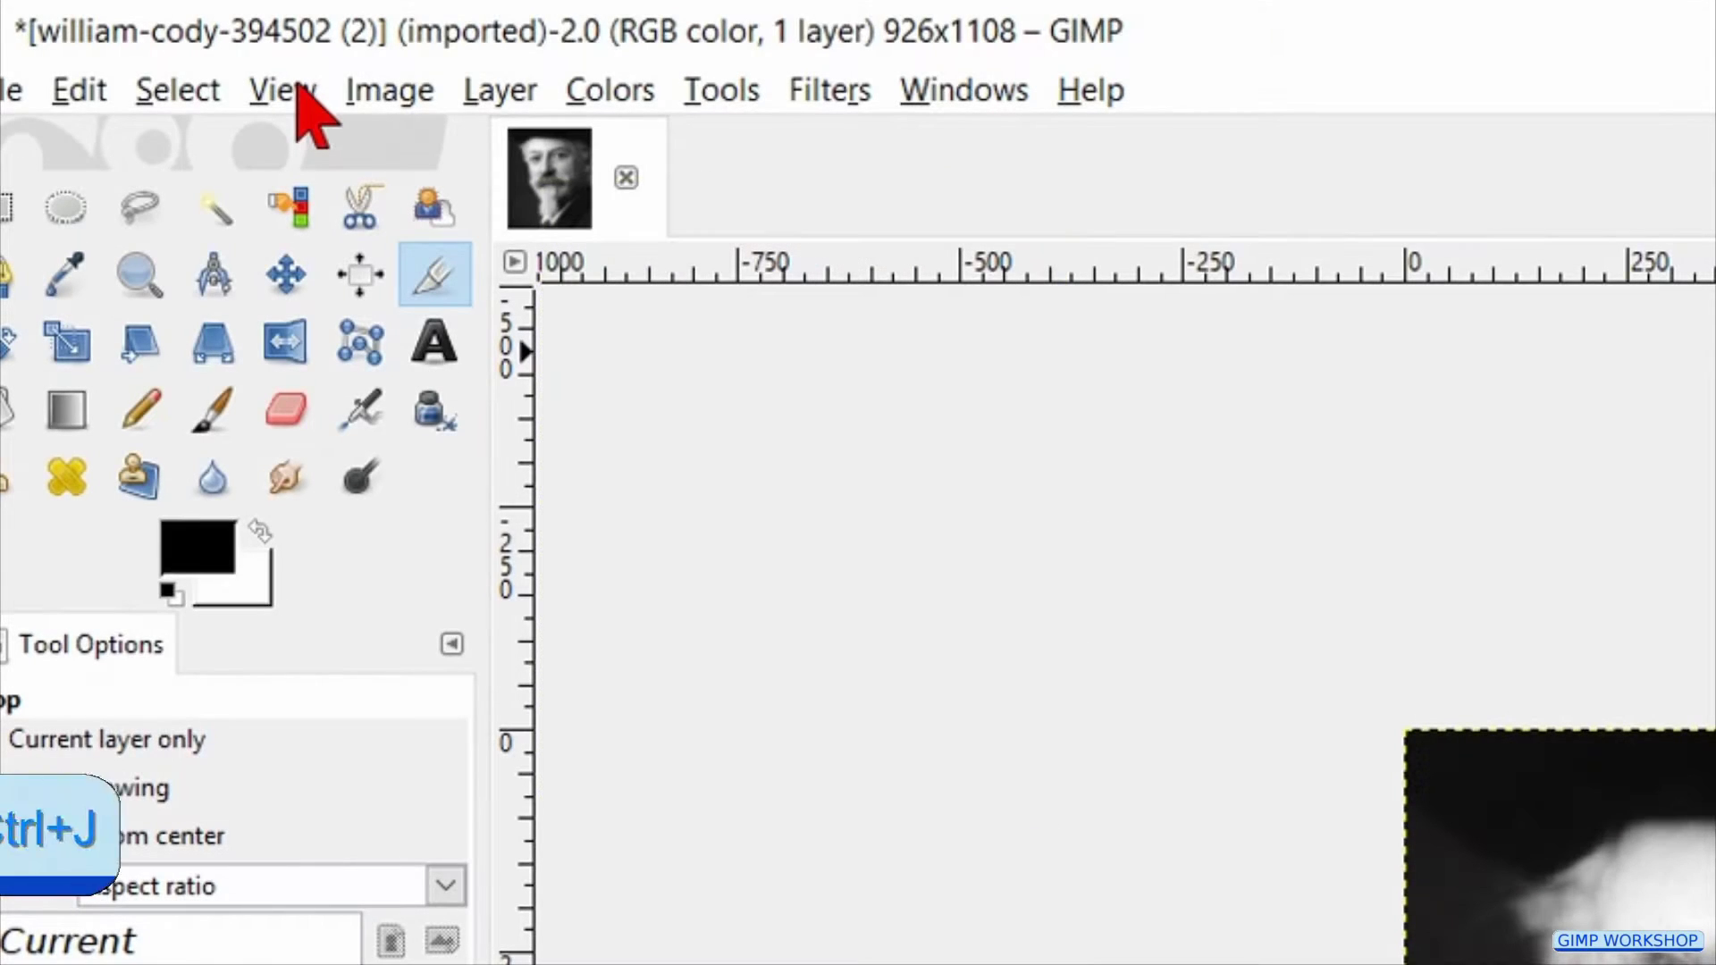
Fit the cropped portrait in the window
{"action": "left_click", "coordinate": [282, 90]}
{"action": "mouse_move", "coordinate": [701, 255]}
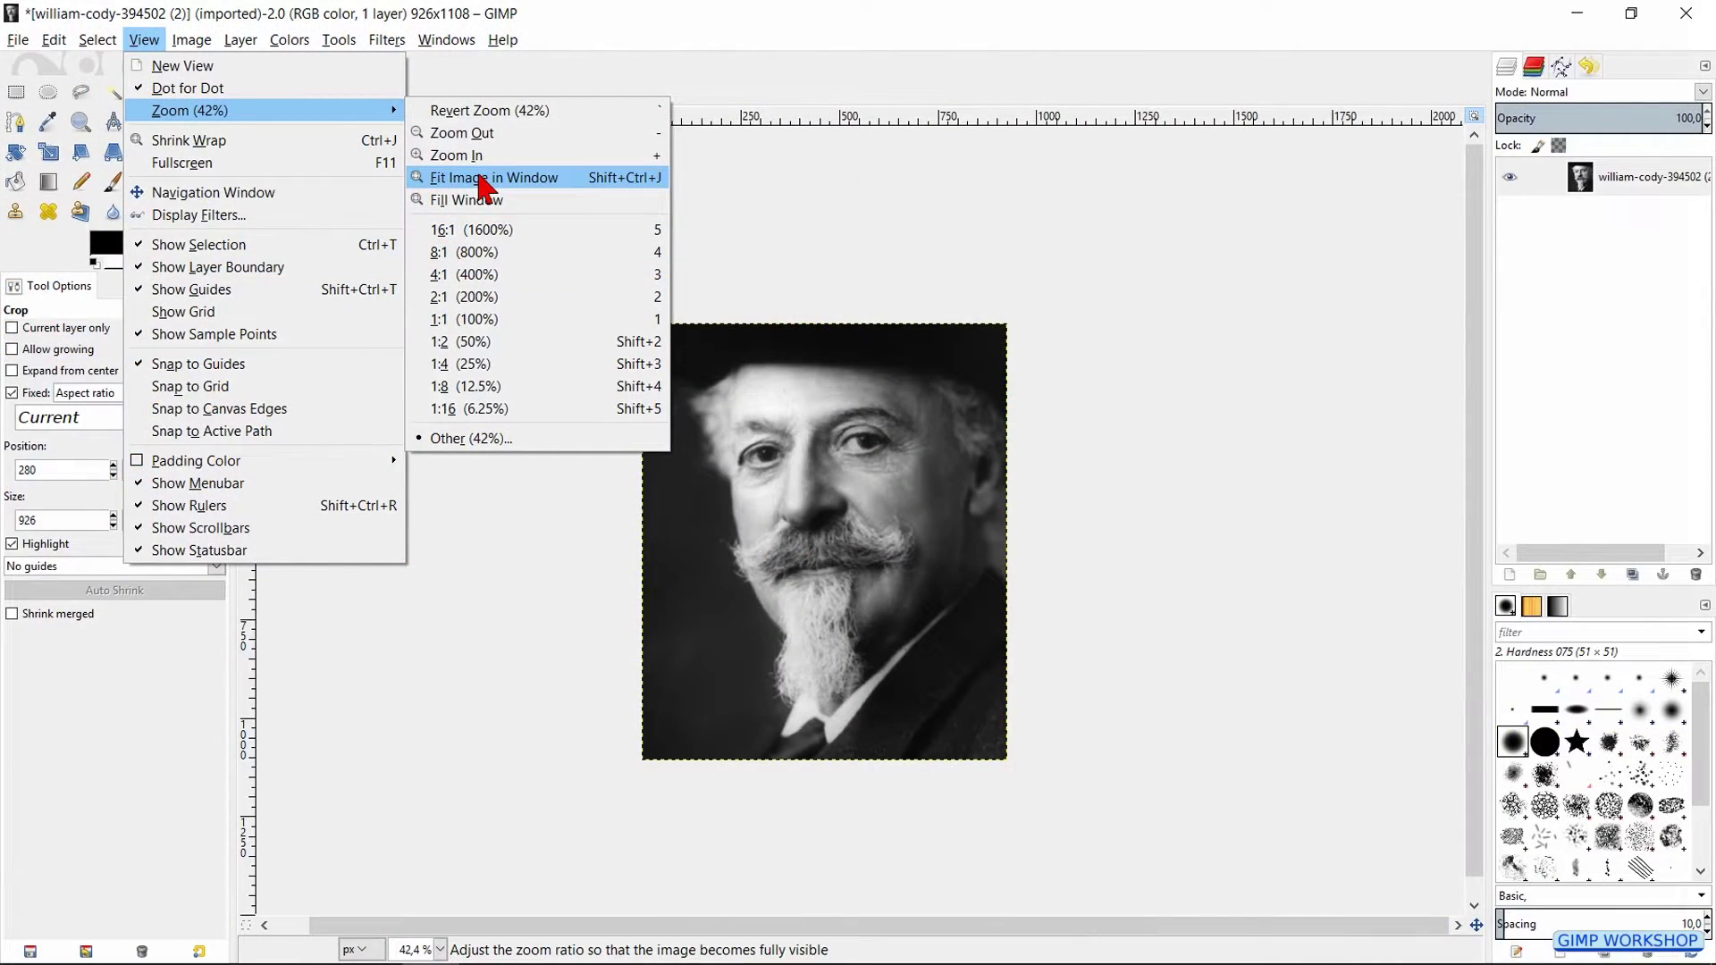
{"action": "left_click", "coordinate": [484, 178]}
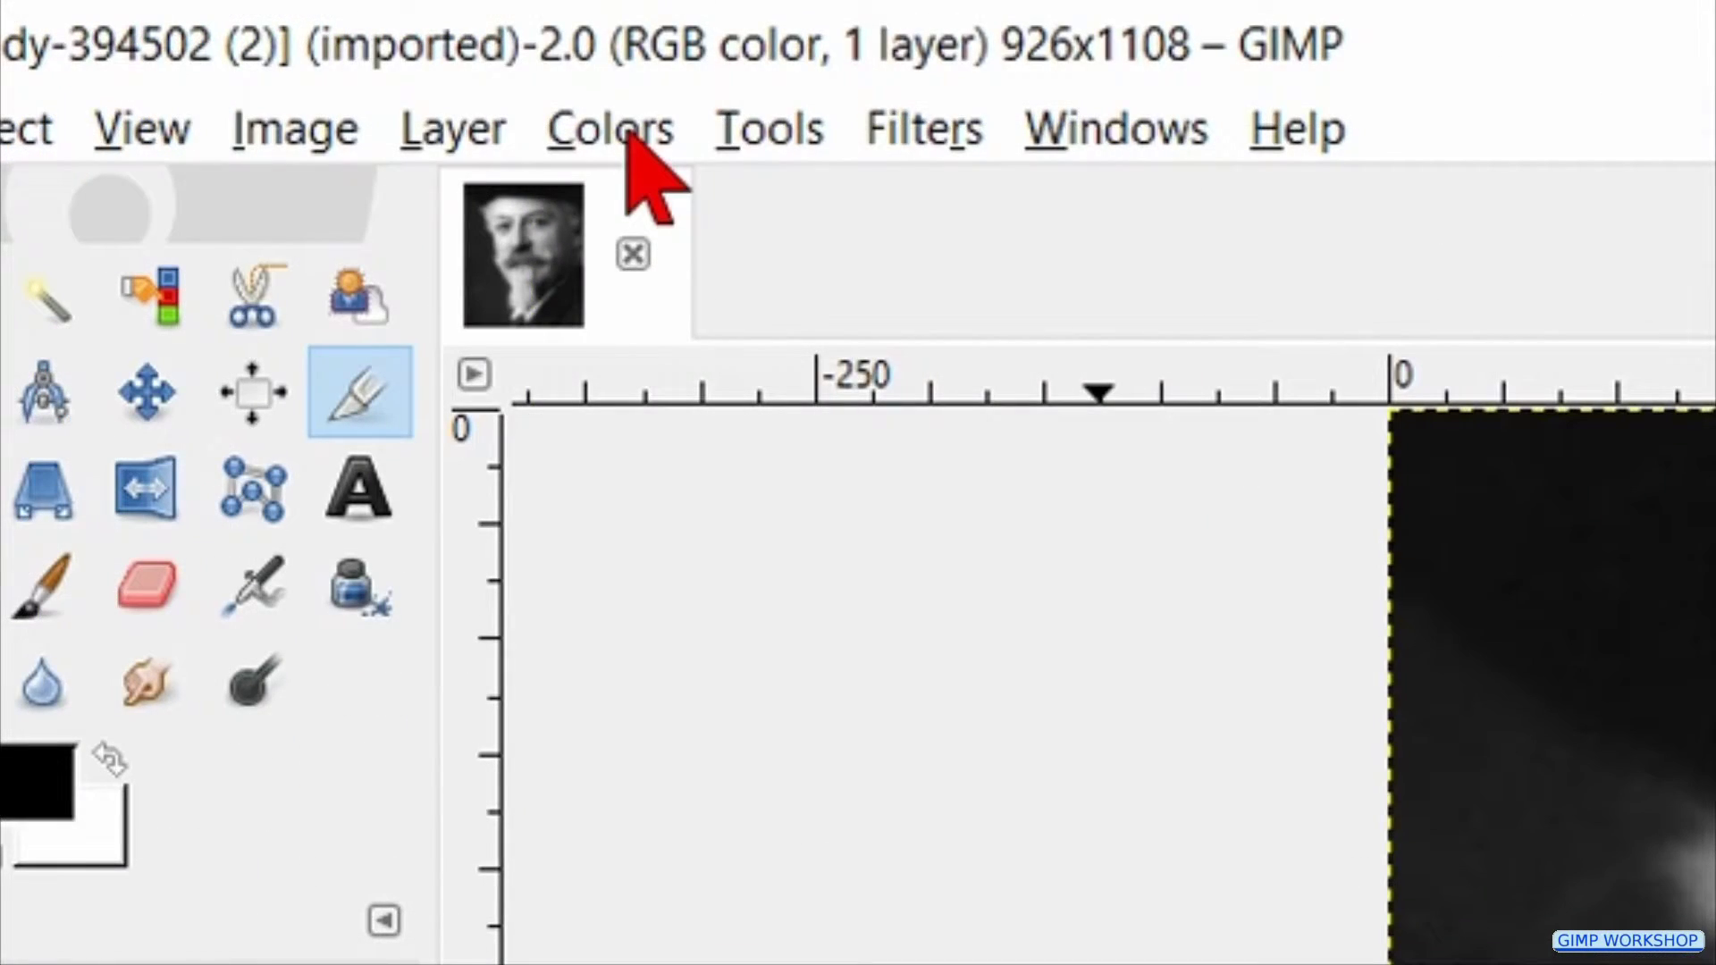
Raise the portrait's brightness and contrast to 10 each
{"action": "left_click", "coordinate": [628, 134]}
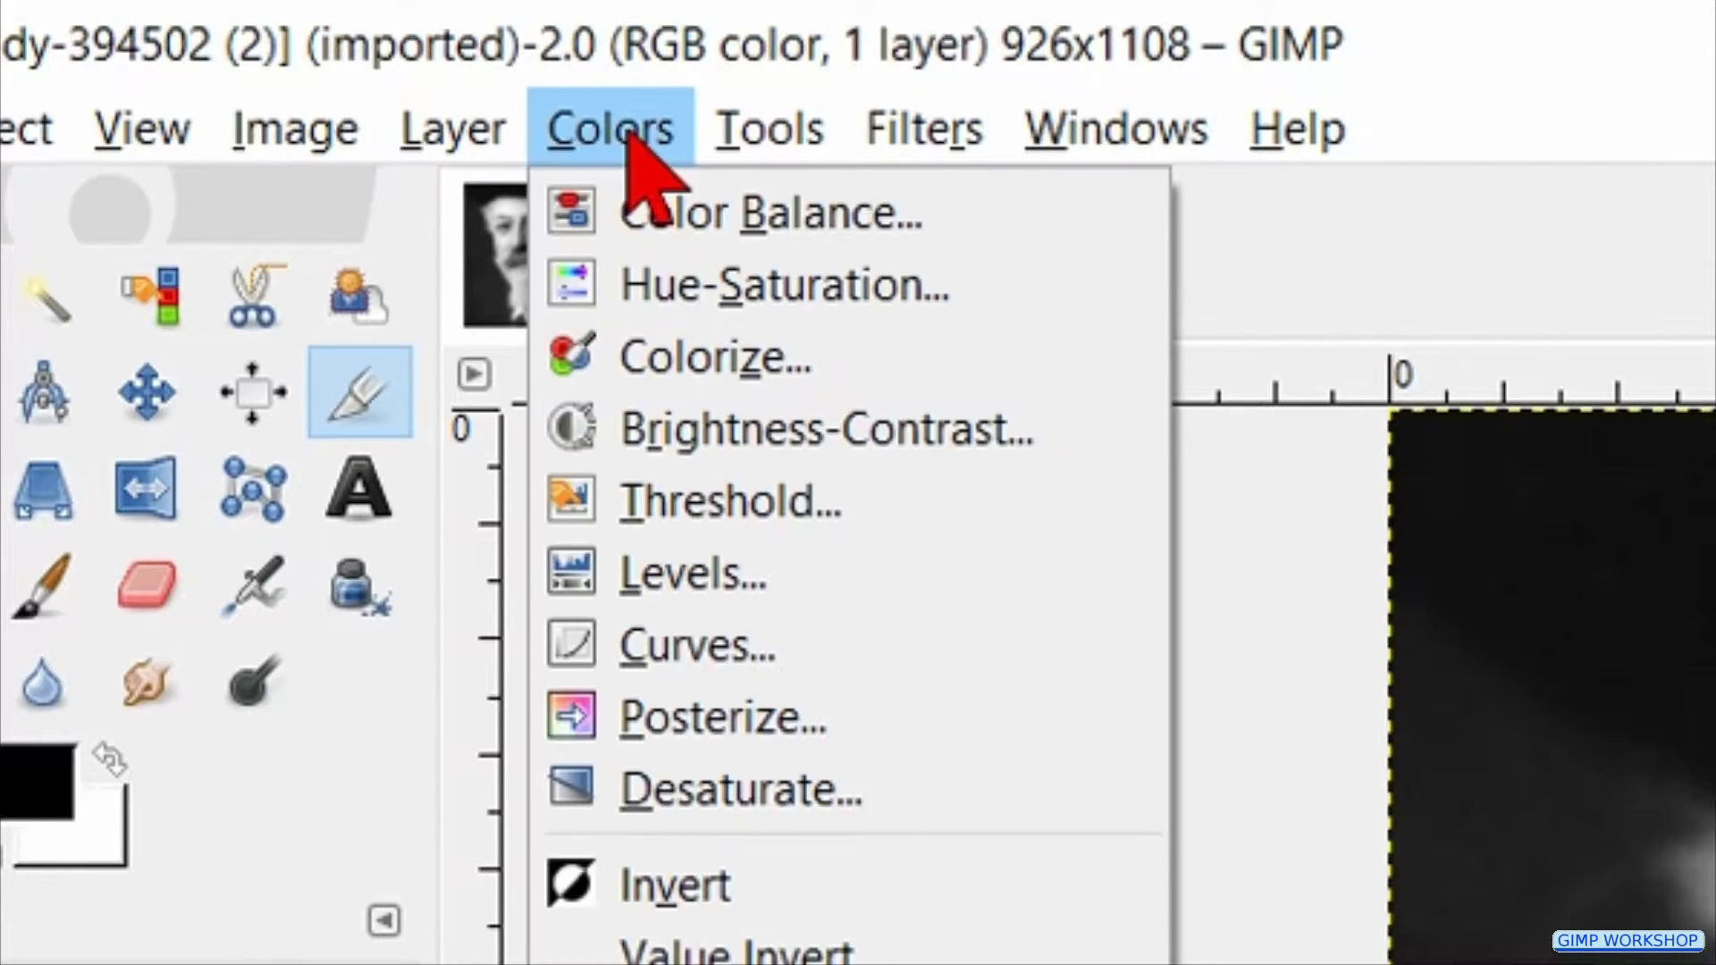
{"action": "left_click", "coordinate": [712, 428]}
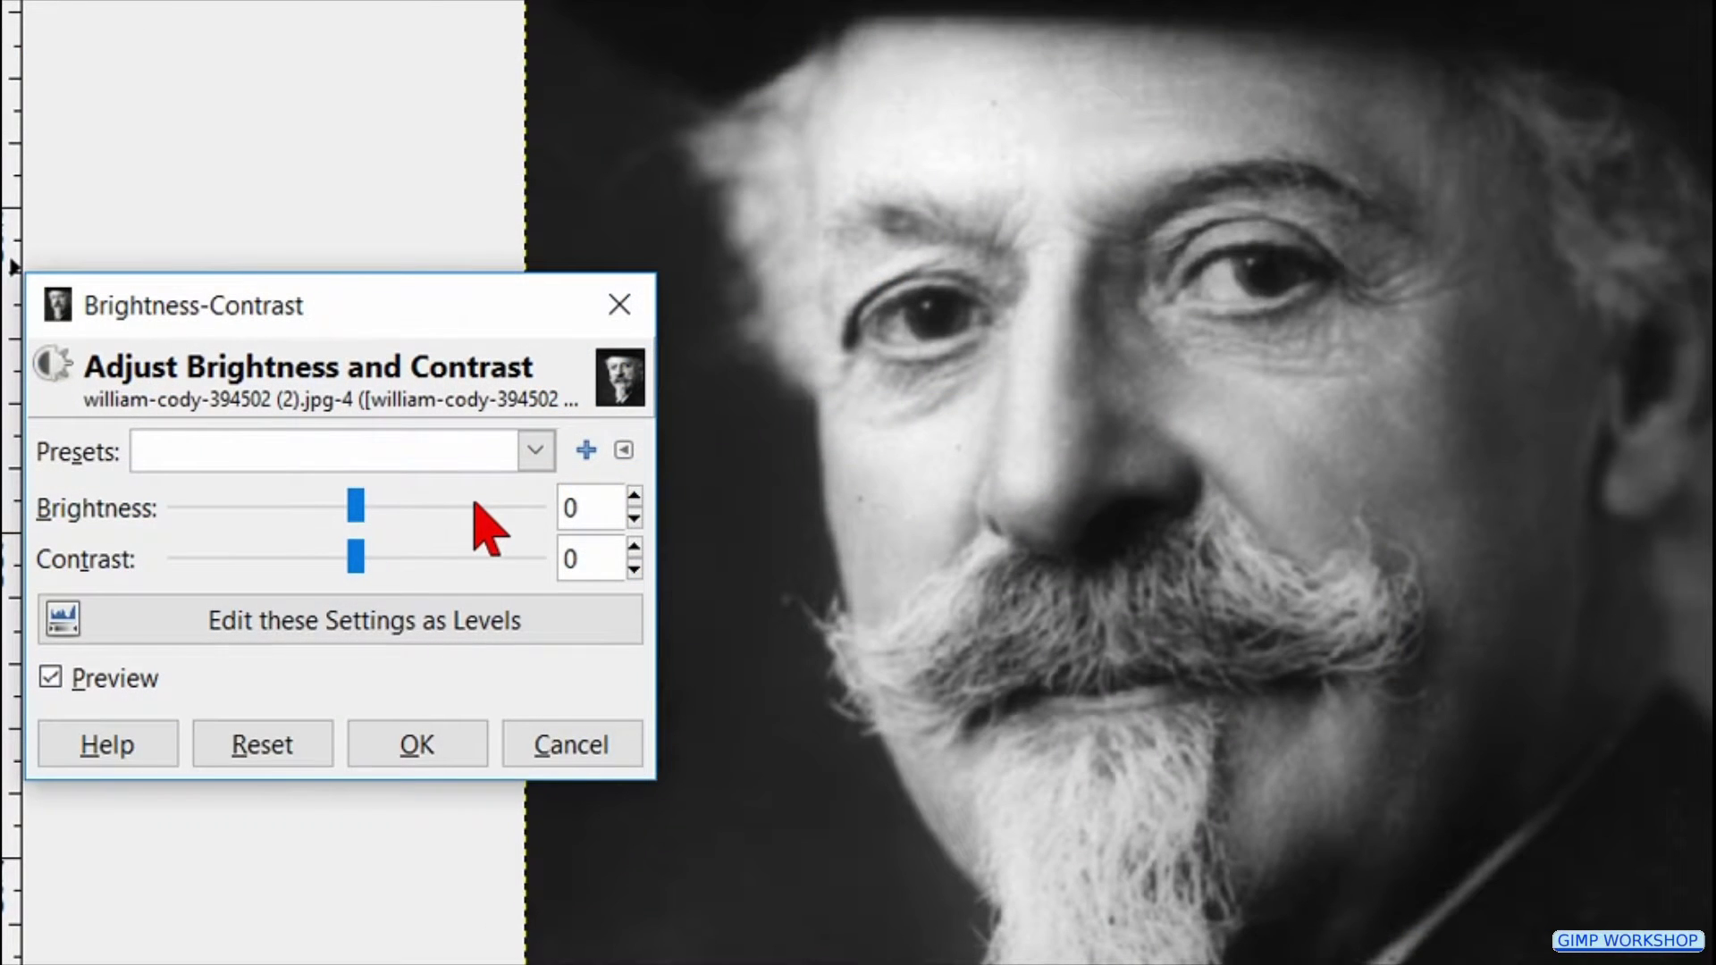
{"action": "left_click", "coordinate": [475, 506]}
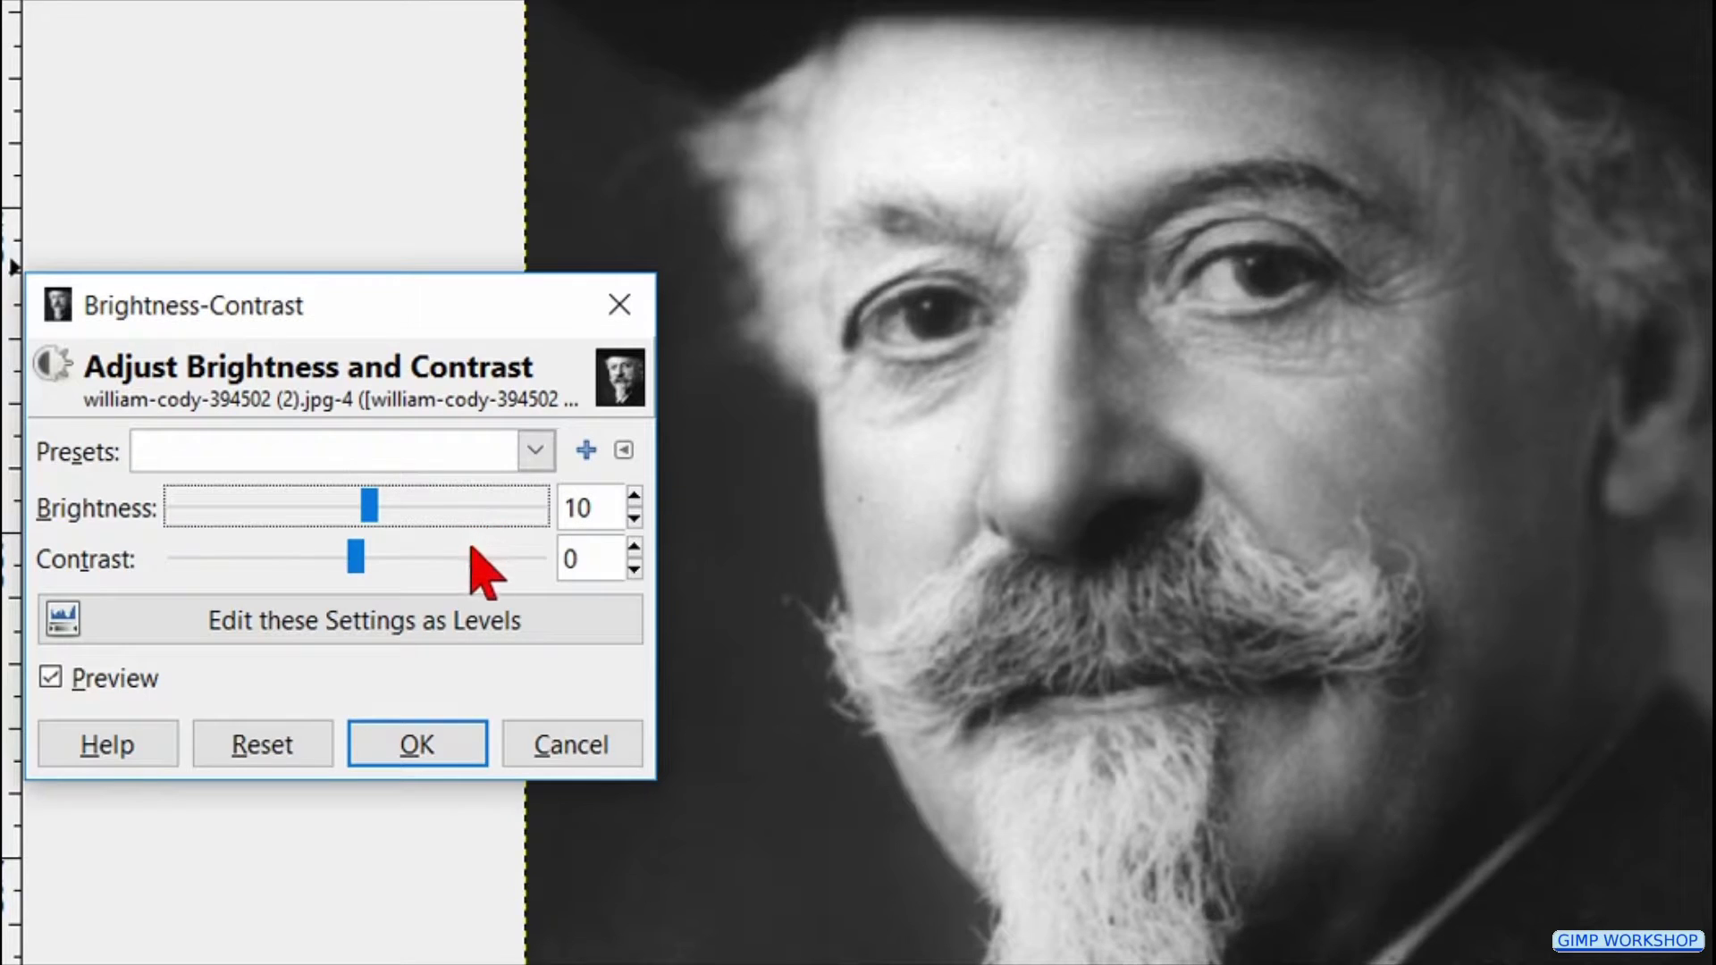
{"action": "left_click", "coordinate": [476, 557]}
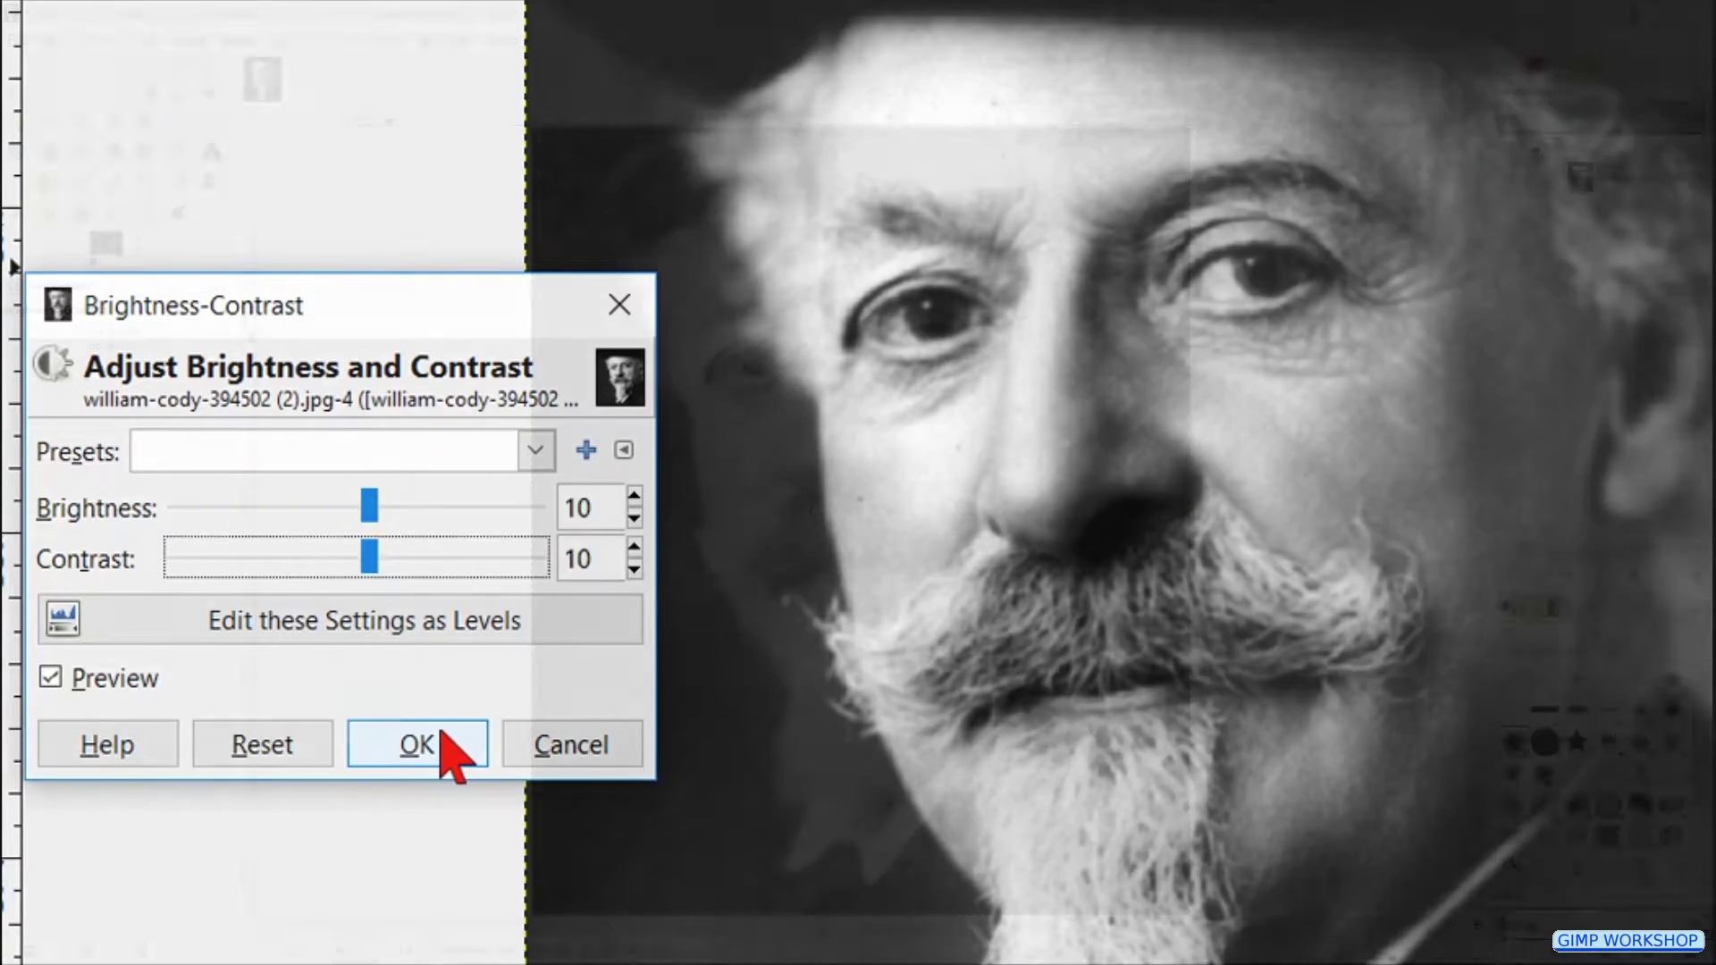
{"action": "left_click", "coordinate": [440, 738]}
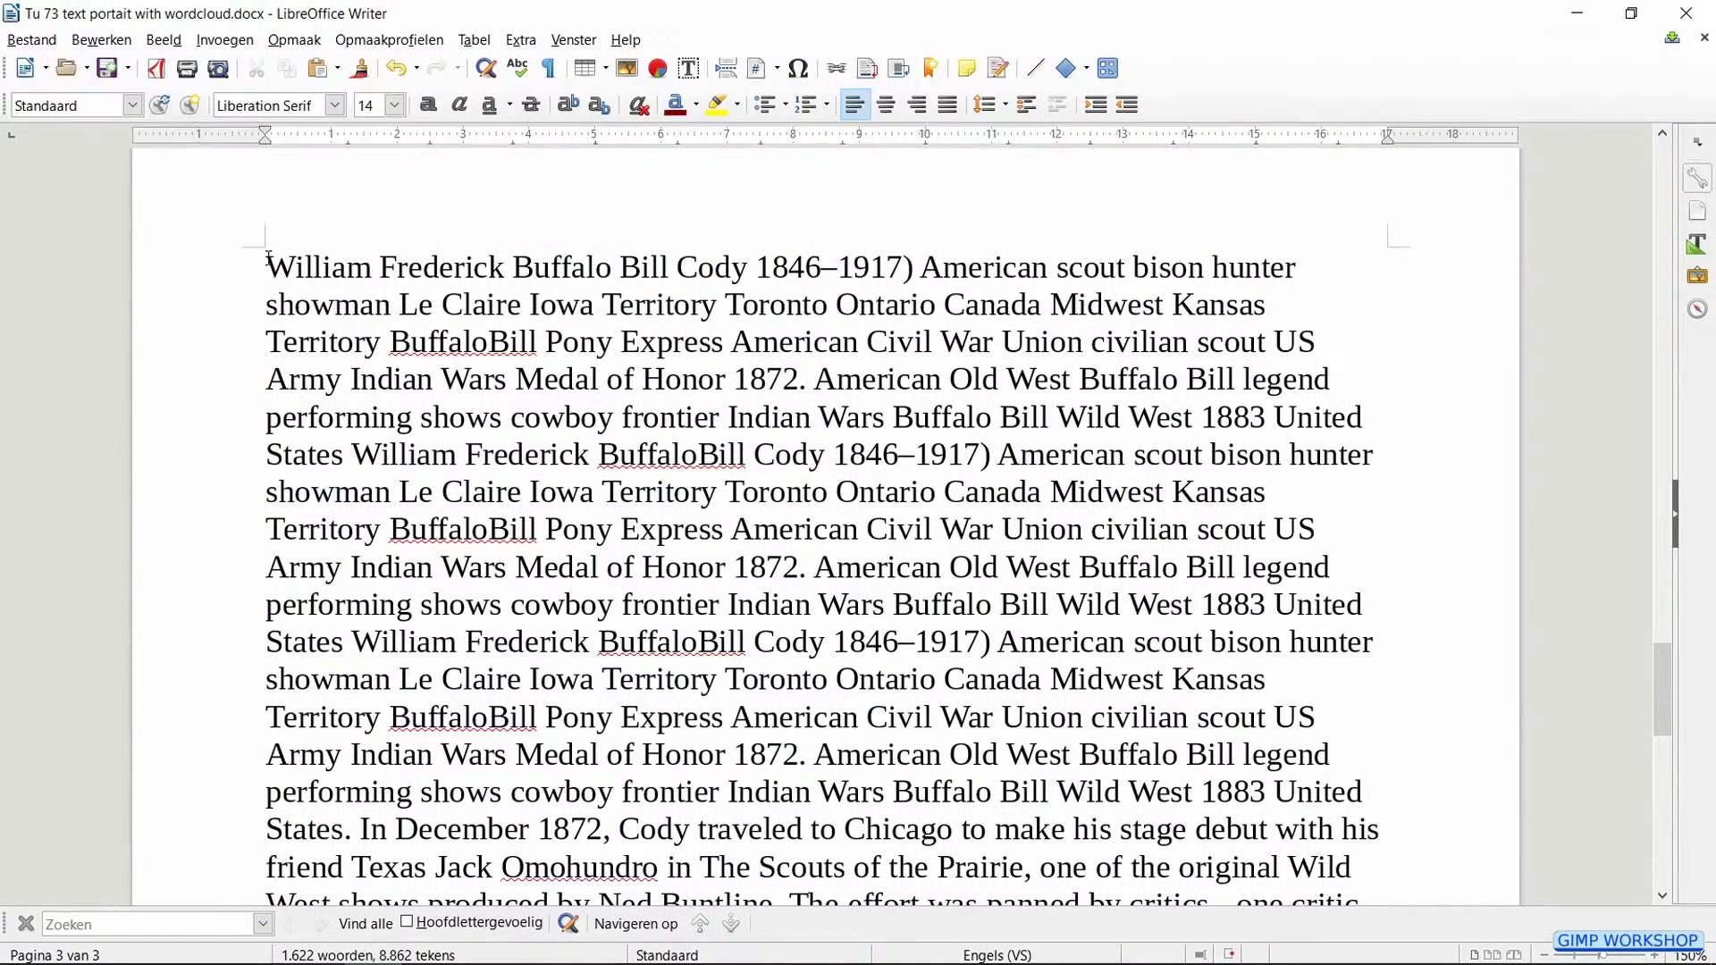
Select the full Buffalo Bill biography in Writer and copy it
{"action": "left_click_drag", "start_coordinate": [268, 258], "coordinate": [942, 619]}
{"action": "scroll", "coordinate": [824, 704], "scroll_direction": "down", "scroll_amount": 2}
{"action": "scroll", "coordinate": [823, 704], "scroll_direction": "down", "scroll_amount": 6}
{"action": "key", "text": "ctrl+c"}
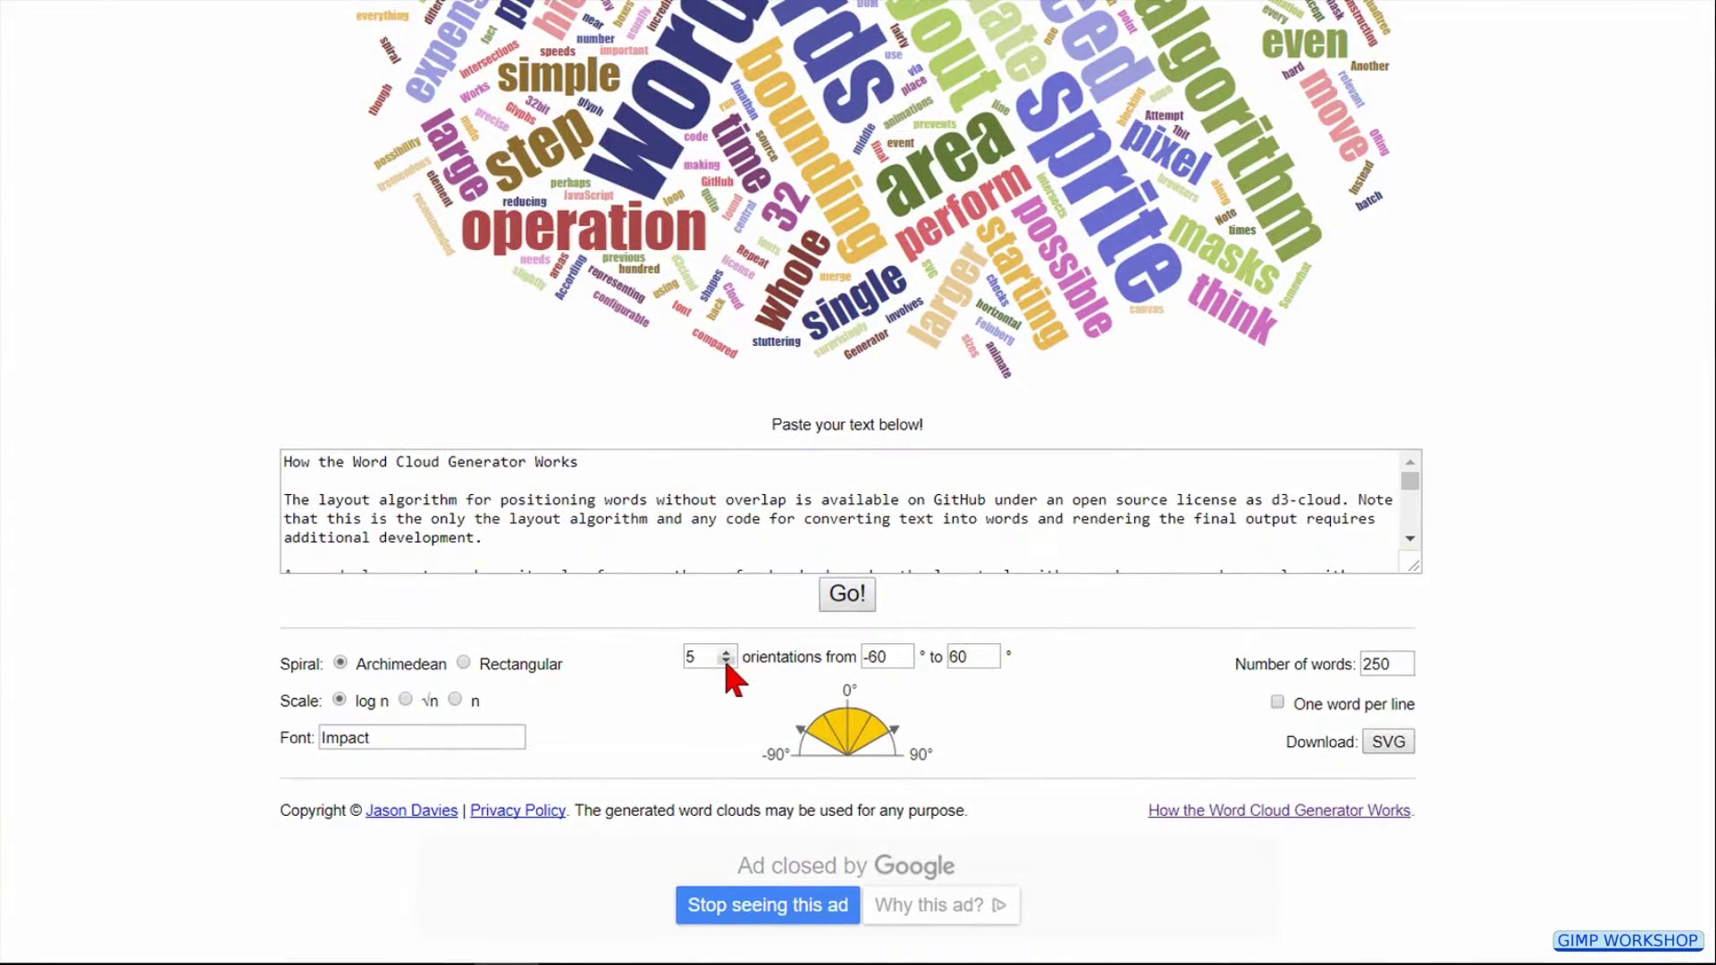
Set the word cloud to 2 orientations with angles from 0° to 90°
{"action": "left_click", "coordinate": [726, 661]}
{"action": "left_click", "coordinate": [726, 661]}
{"action": "left_click", "coordinate": [726, 662]}
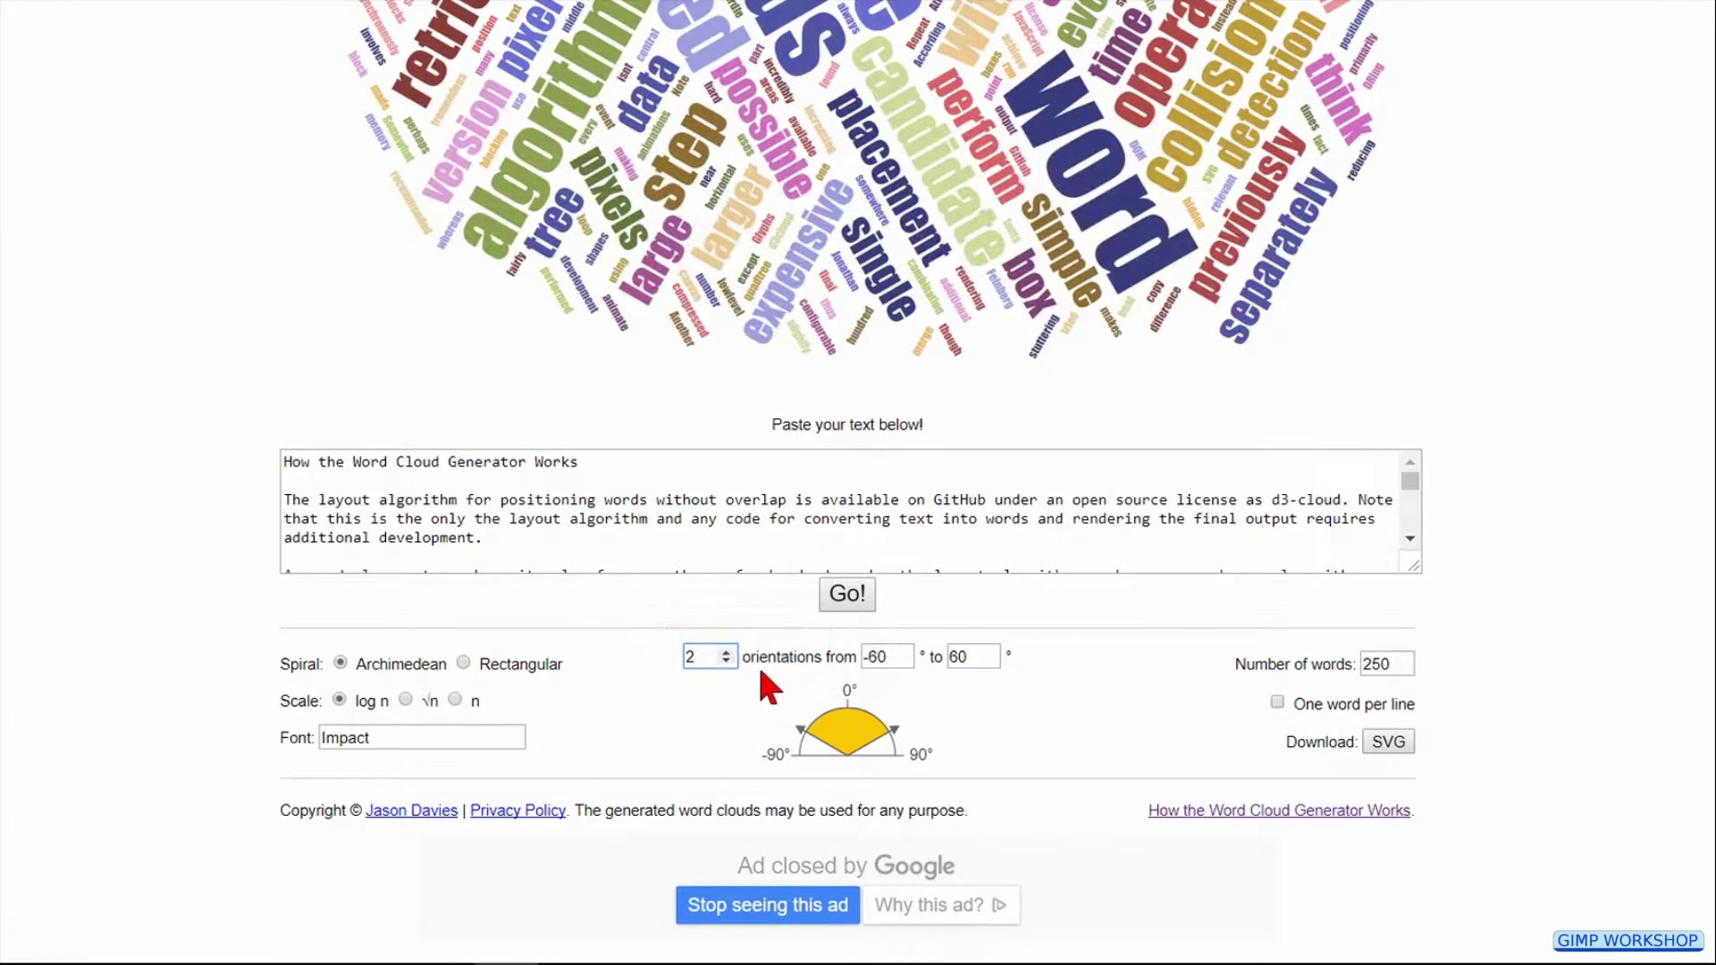
{"action": "double_click", "coordinate": [895, 658]}
{"action": "type", "text": "0"}
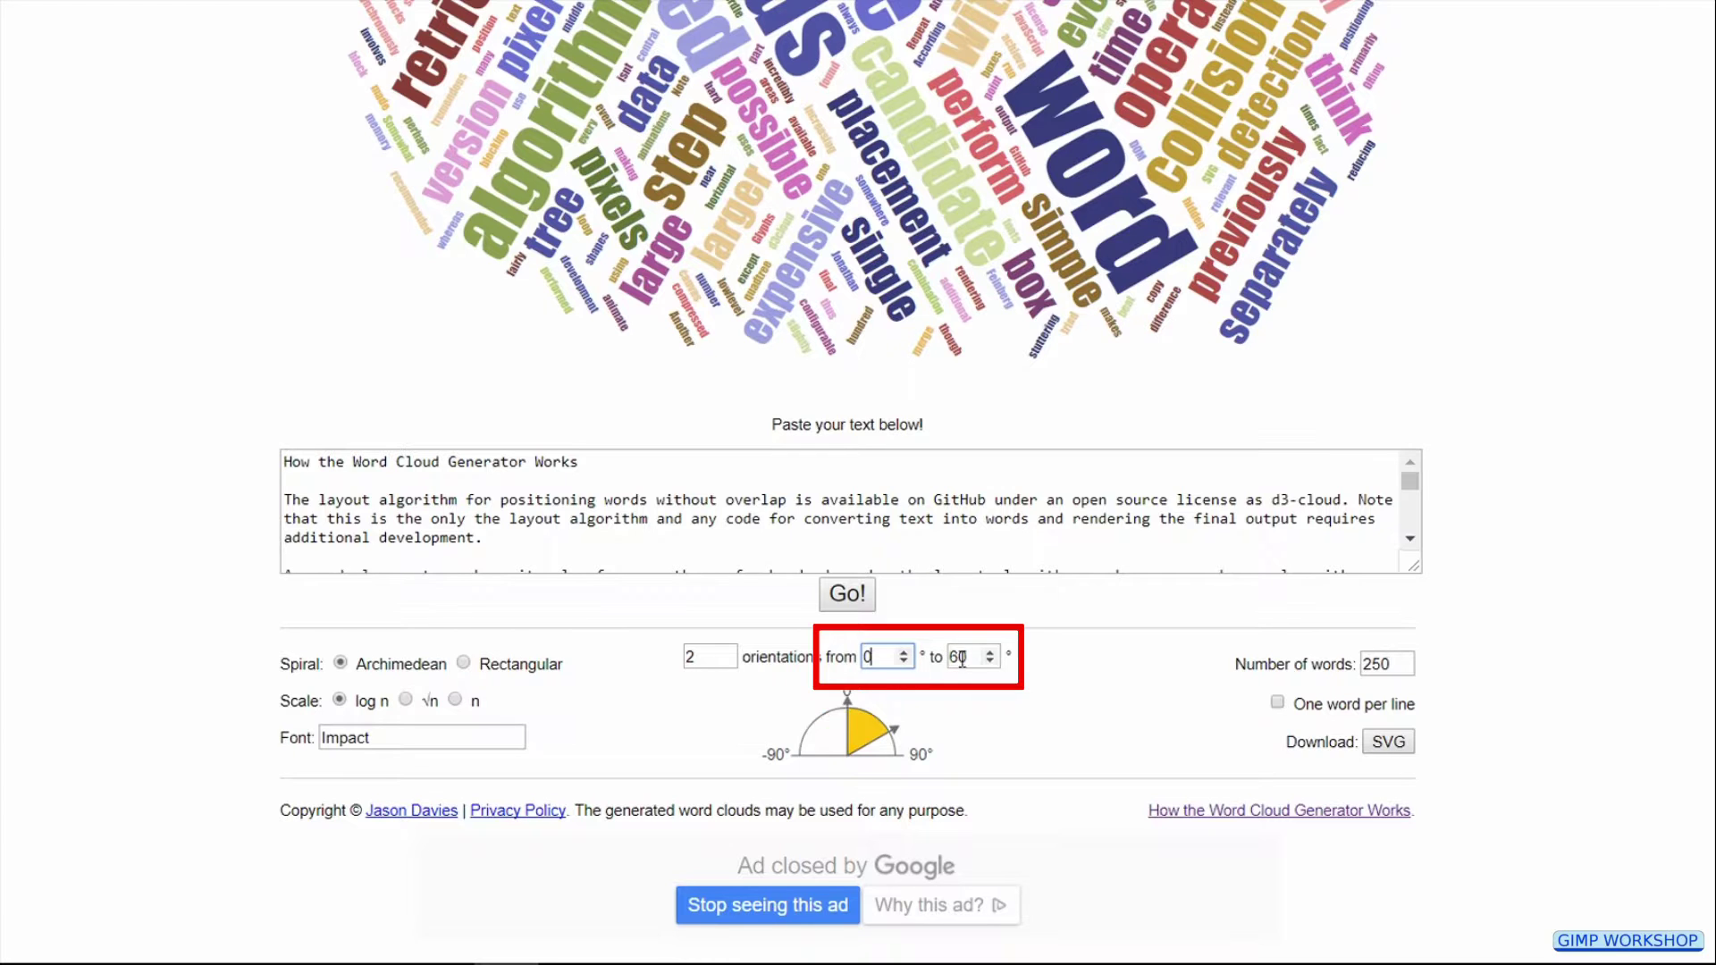
{"action": "left_click", "coordinate": [967, 658]}
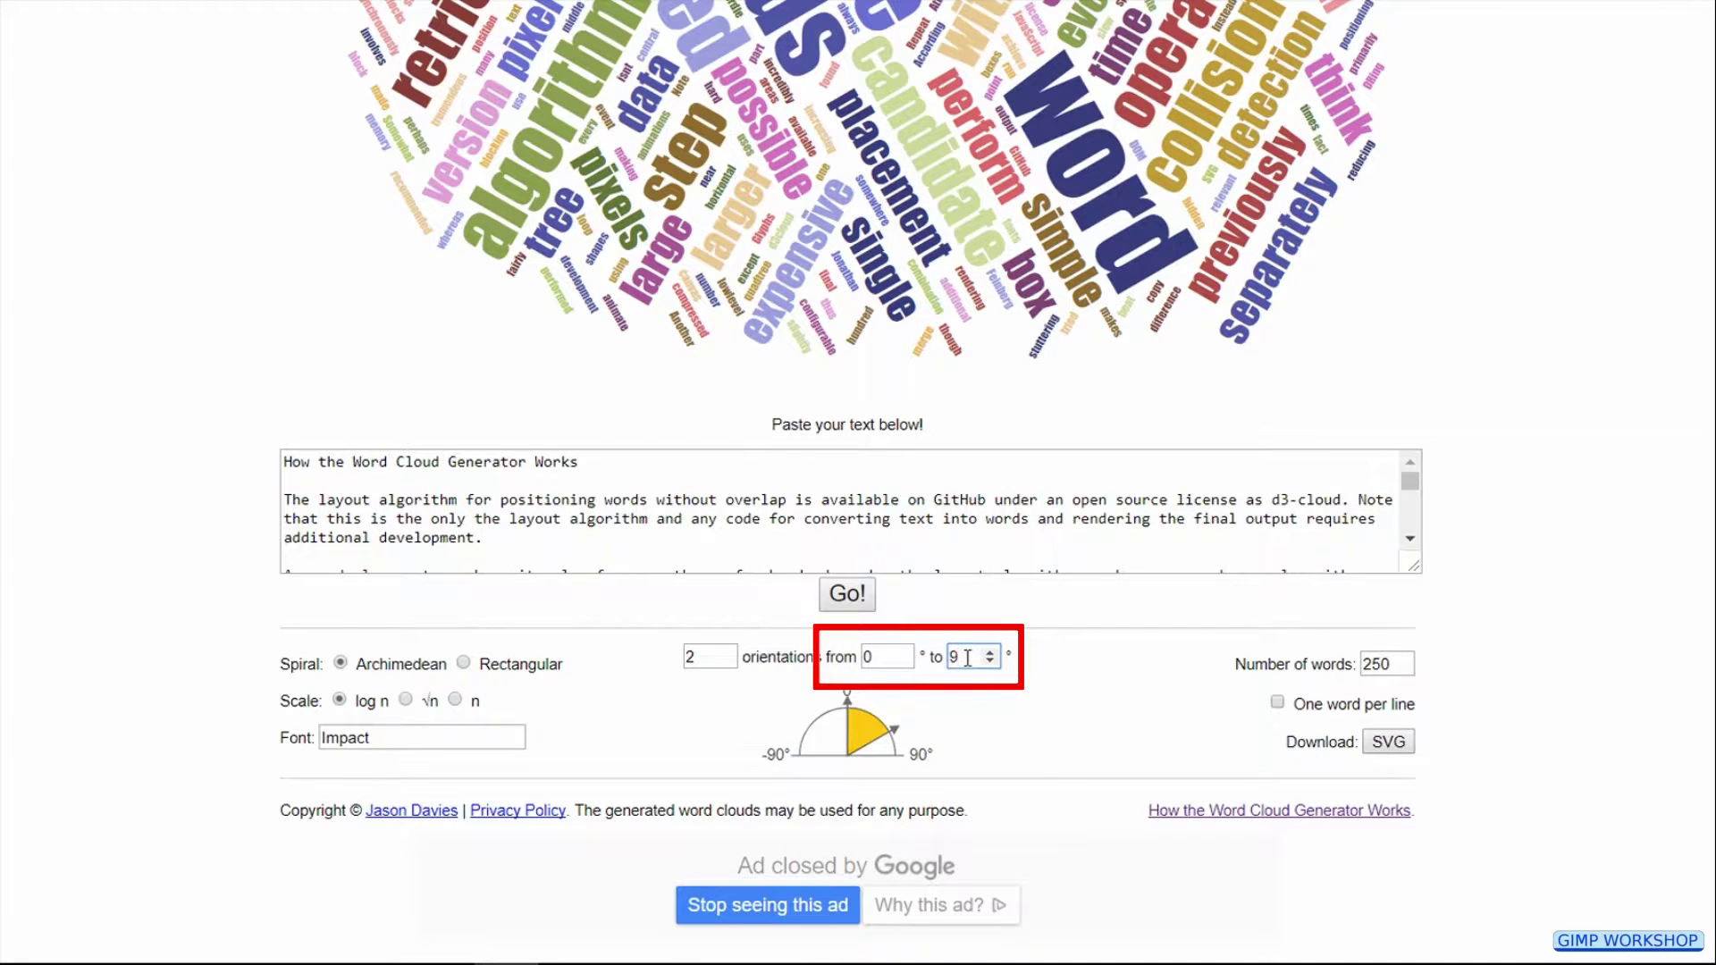
{"action": "key", "text": "Return"}
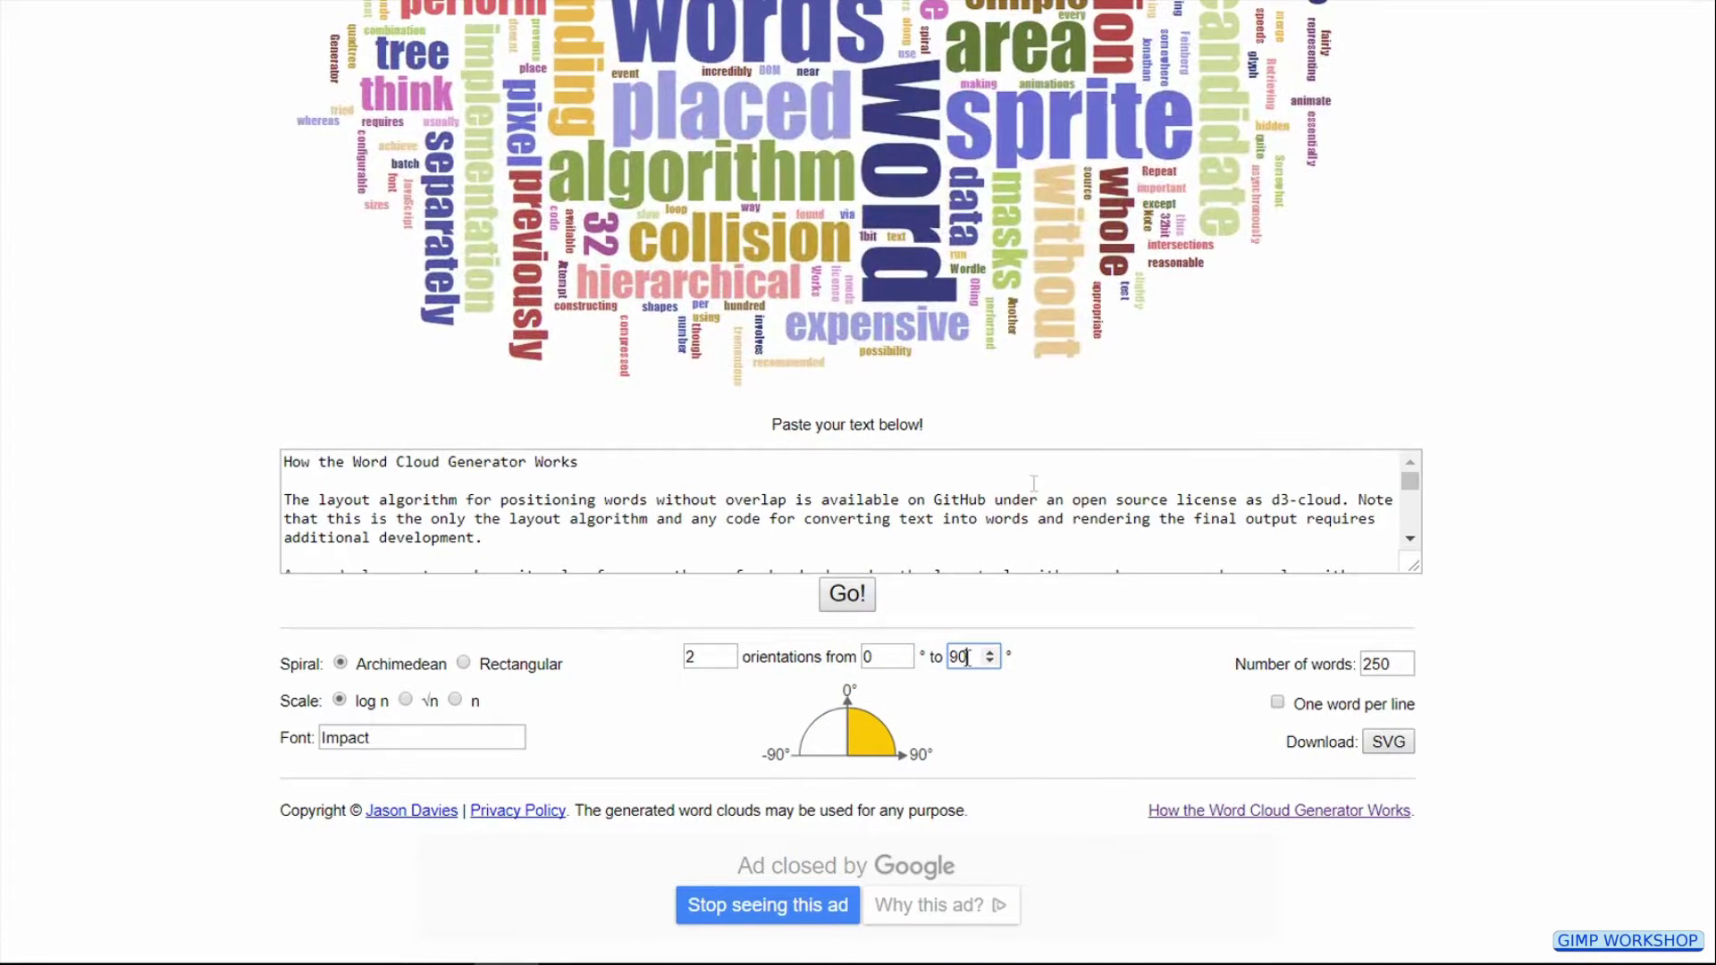
Replace the sample source text with the copied Buffalo Bill biography
{"action": "left_click", "coordinate": [889, 498]}
{"action": "double_click", "coordinate": [889, 498]}
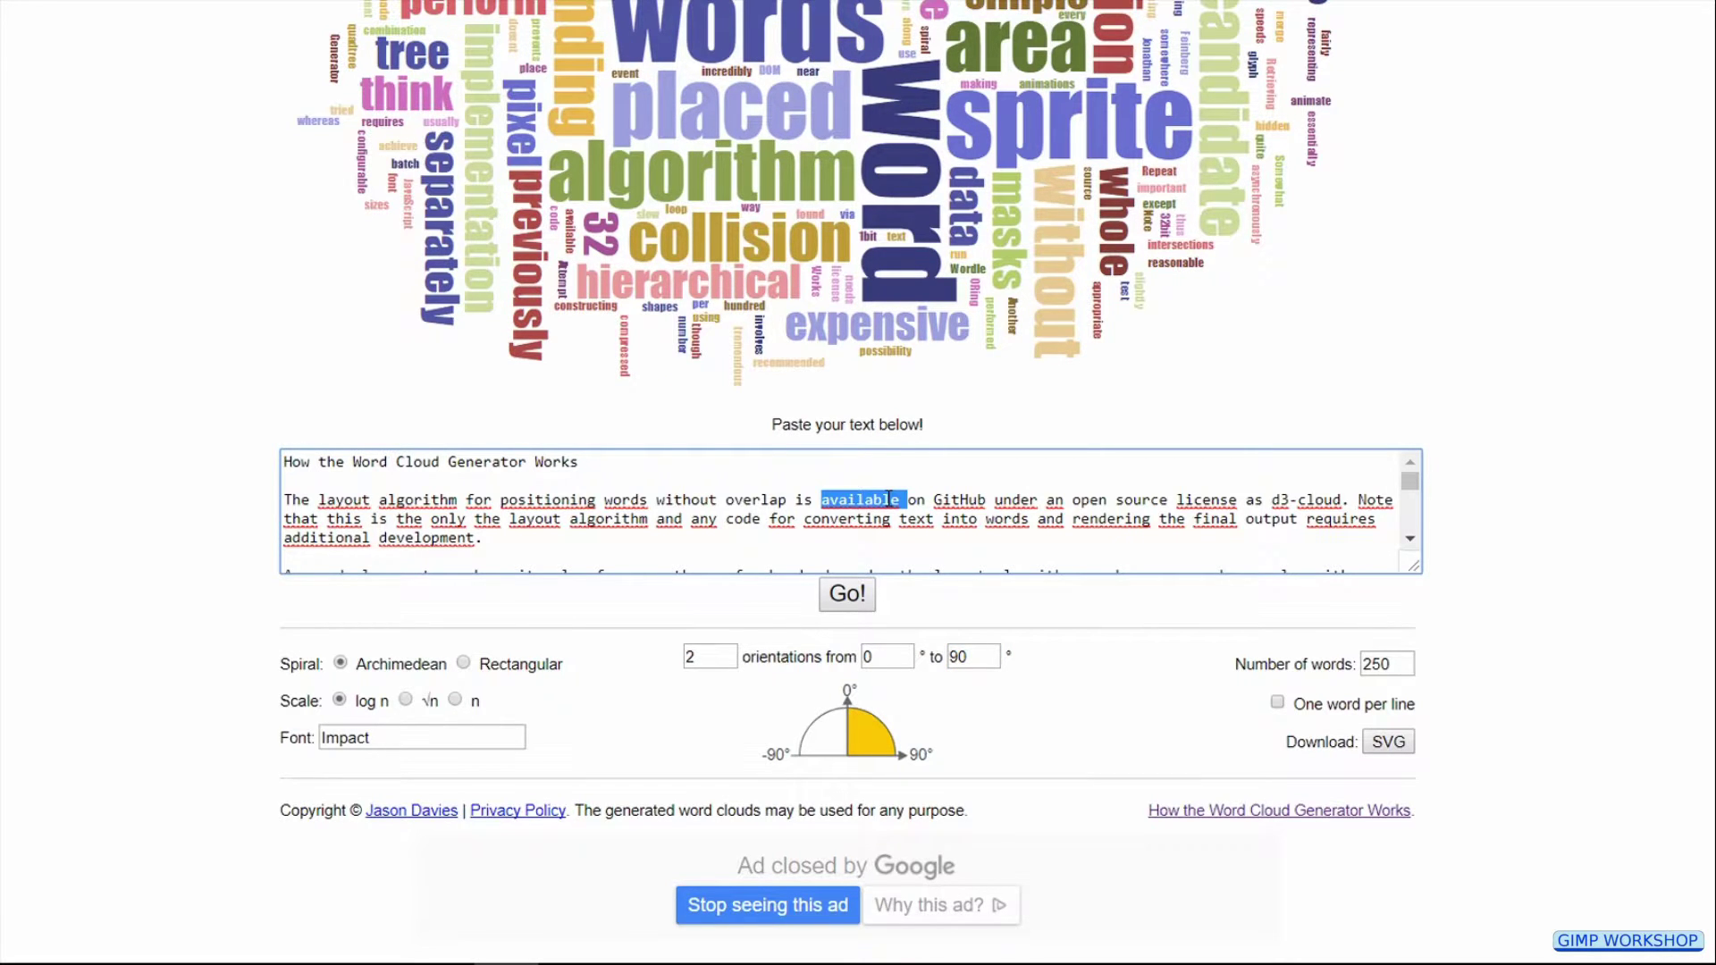
{"action": "key", "text": "ctrl+a"}
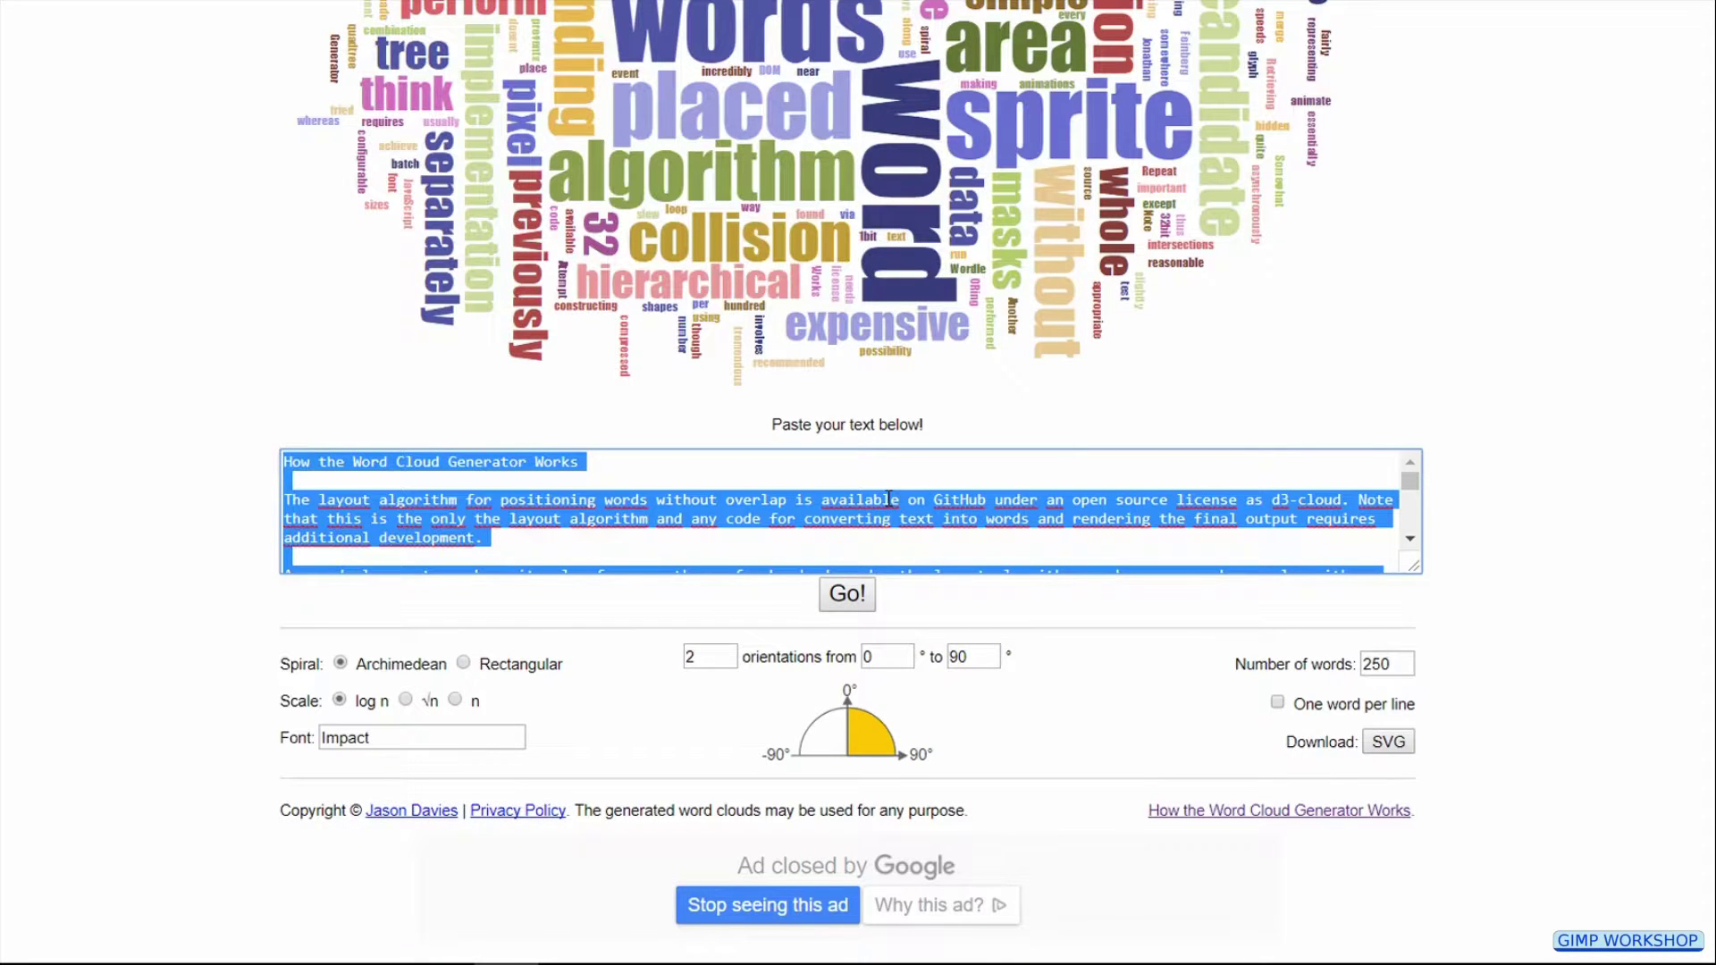
{"action": "key", "text": "ctrl+v"}
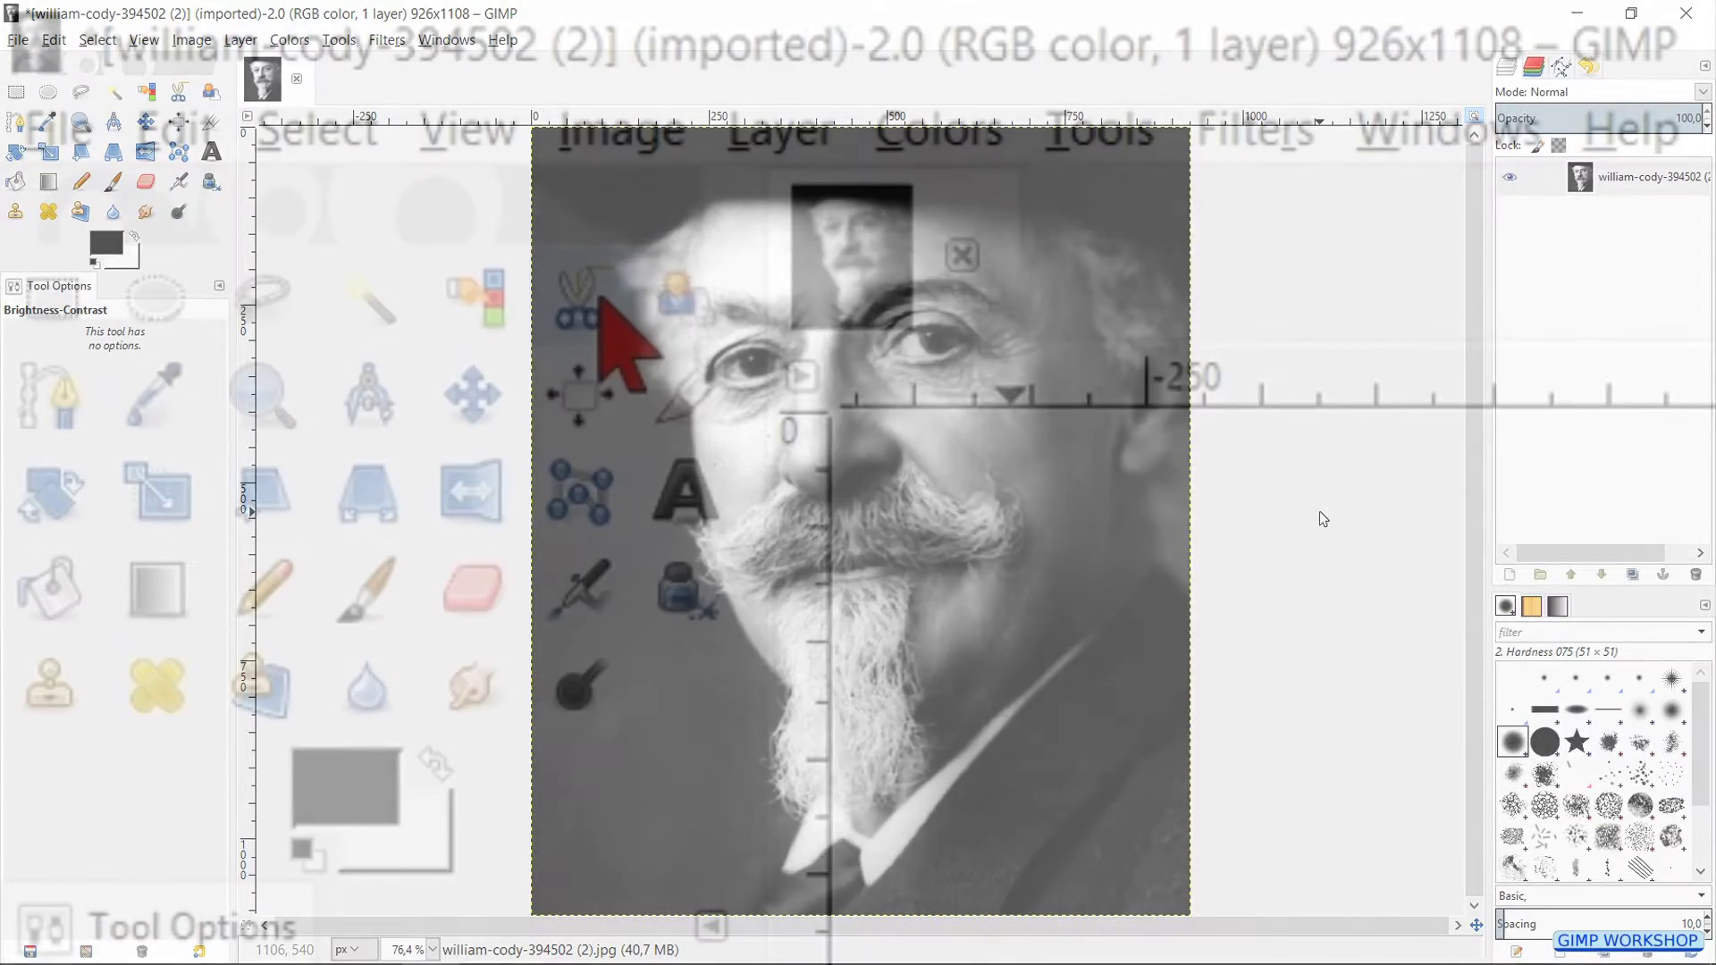
With Scissors Select, trace from the cheek up the left face side to the hair
{"action": "left_click", "coordinate": [184, 93]}
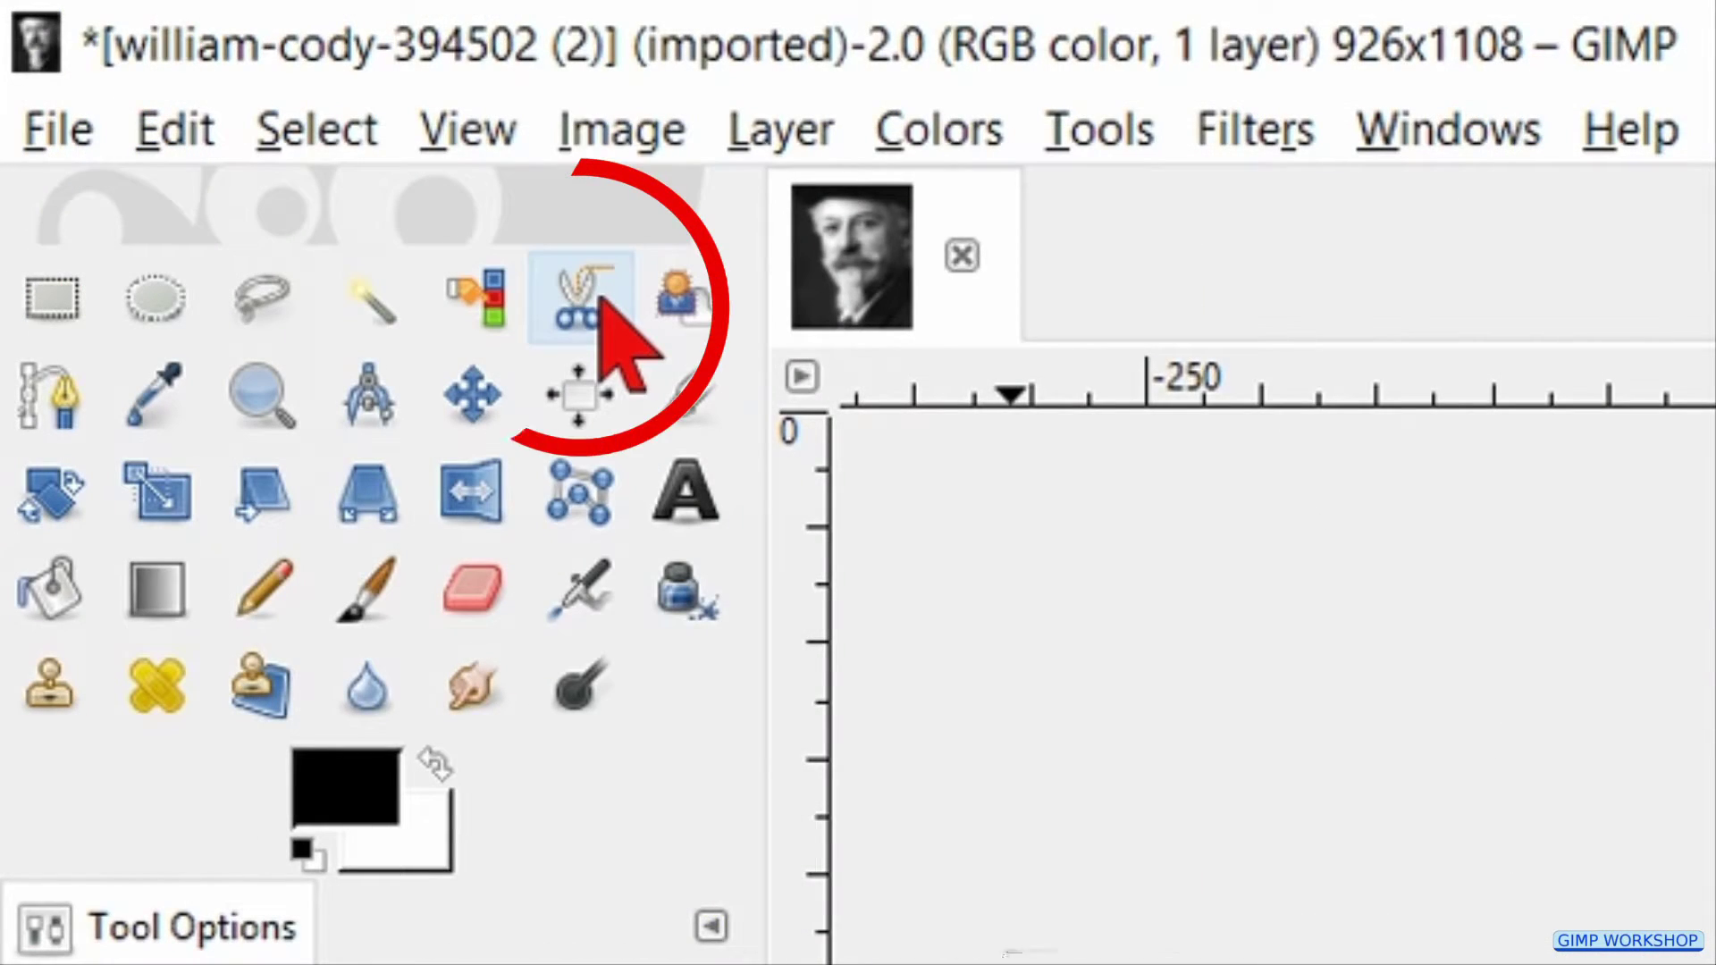
{"action": "left_click", "coordinate": [597, 300]}
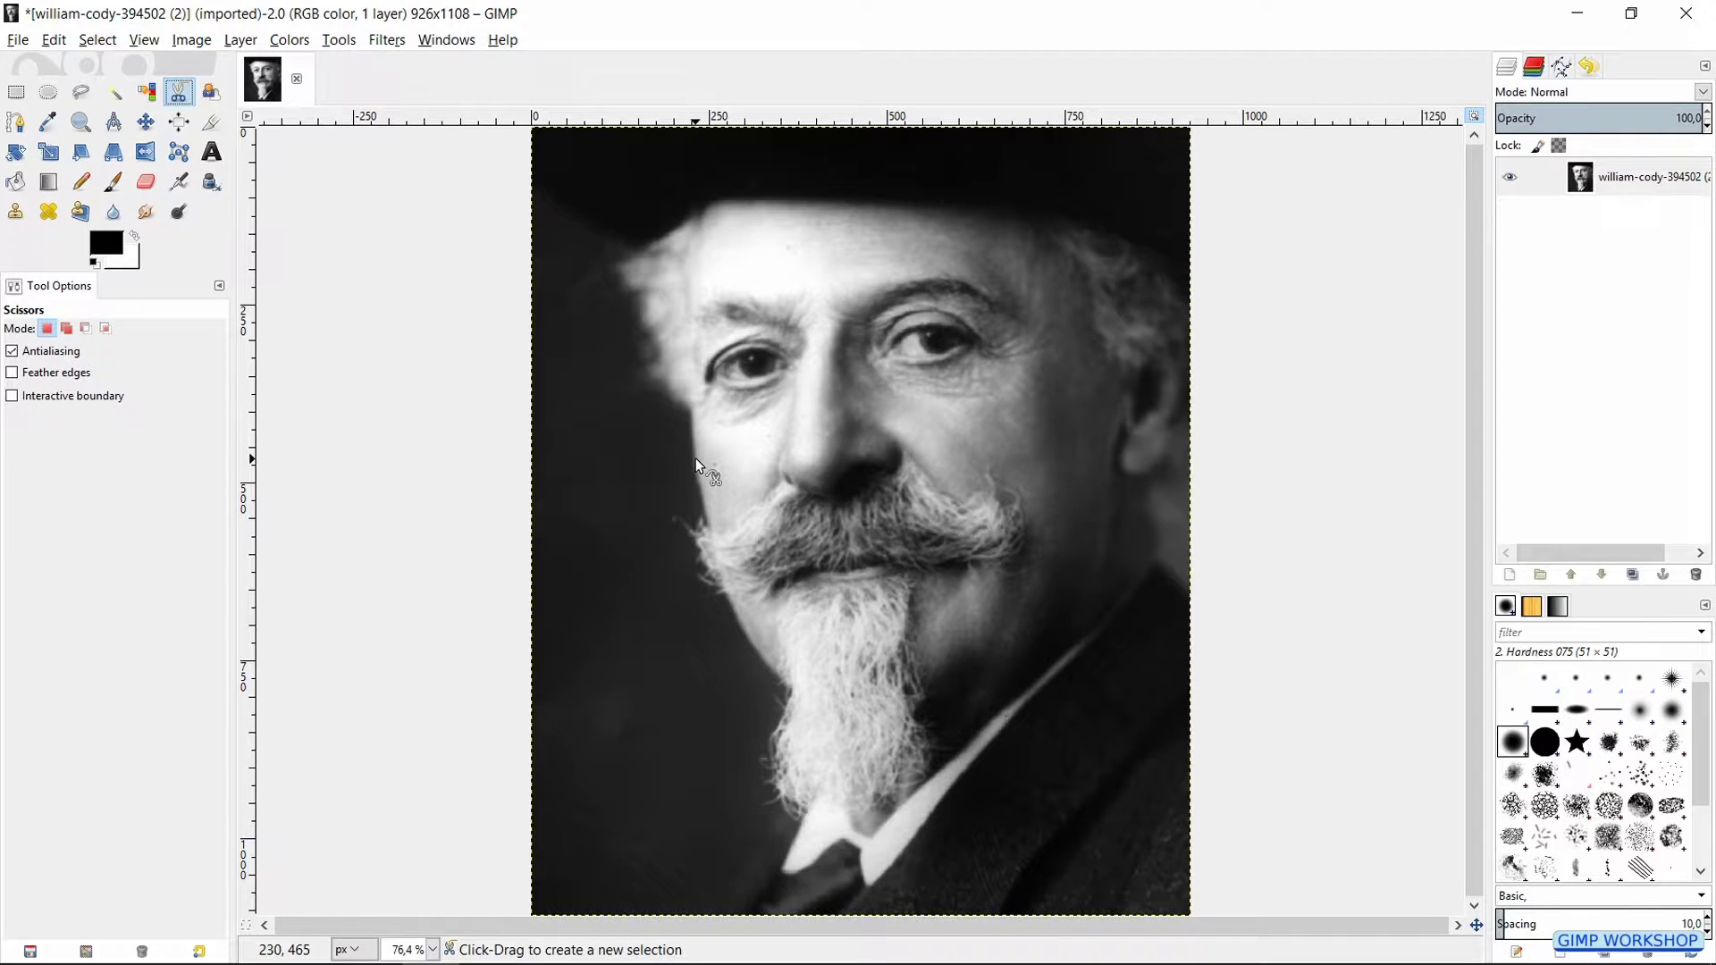
{"action": "scroll", "coordinate": [695, 458], "scroll_direction": "up", "scroll_amount": 2, "text": "ctrl"}
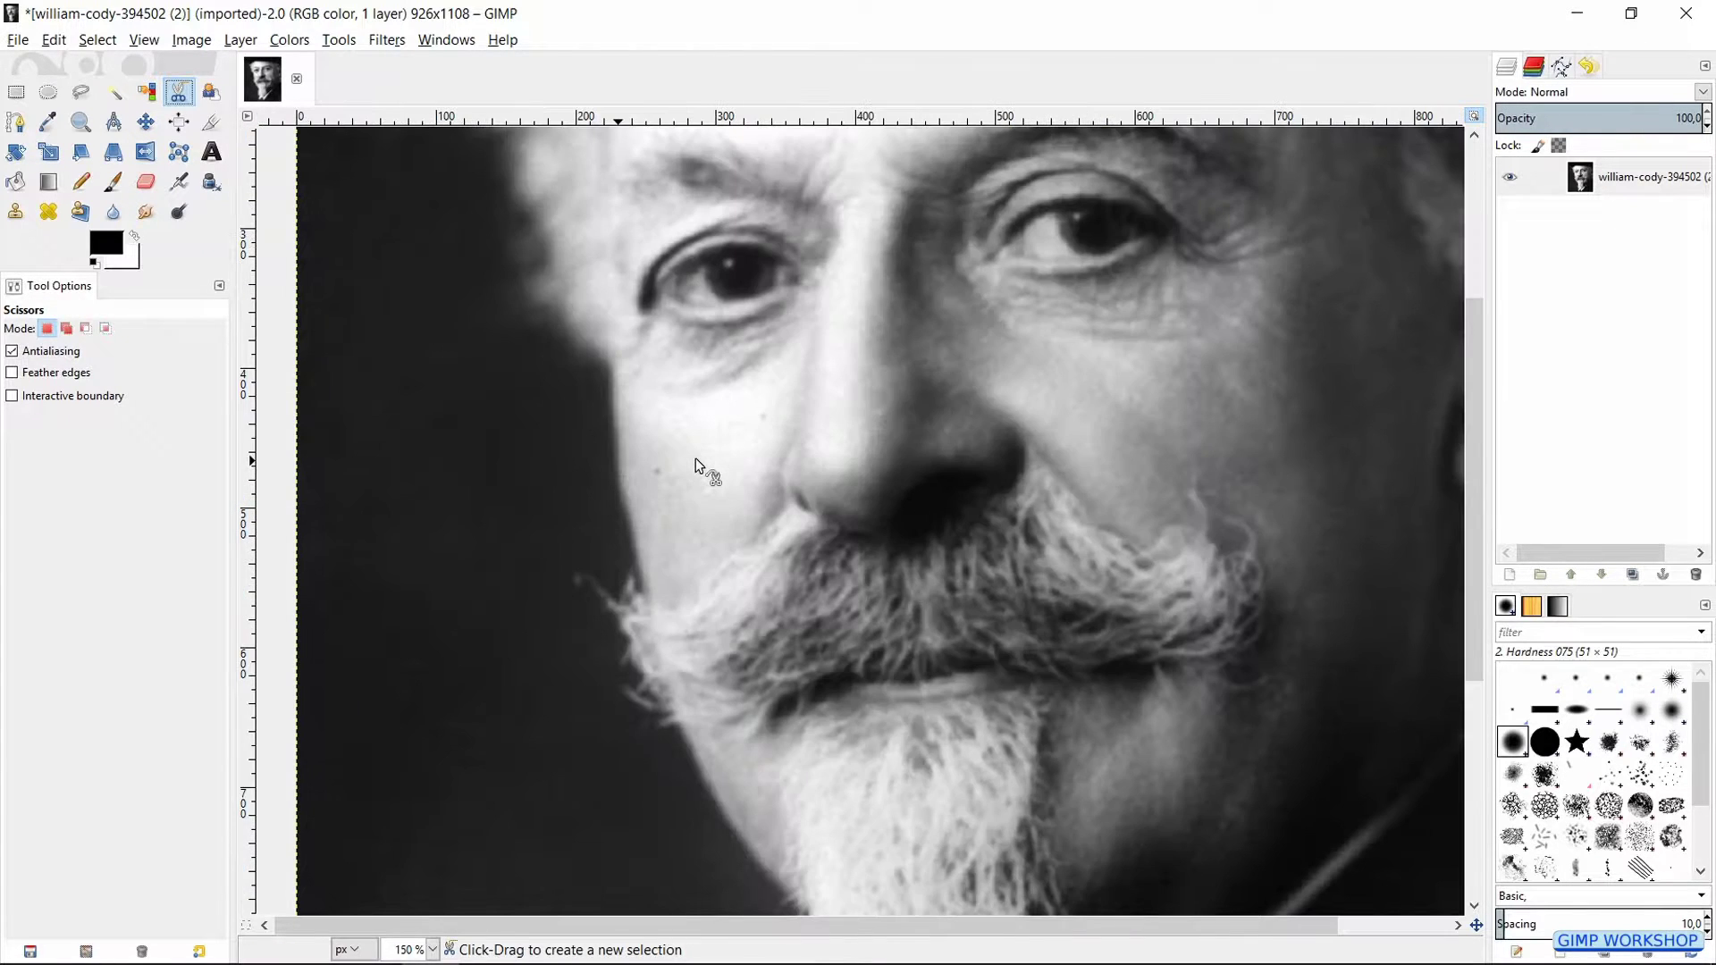
{"action": "left_click", "coordinate": [619, 472]}
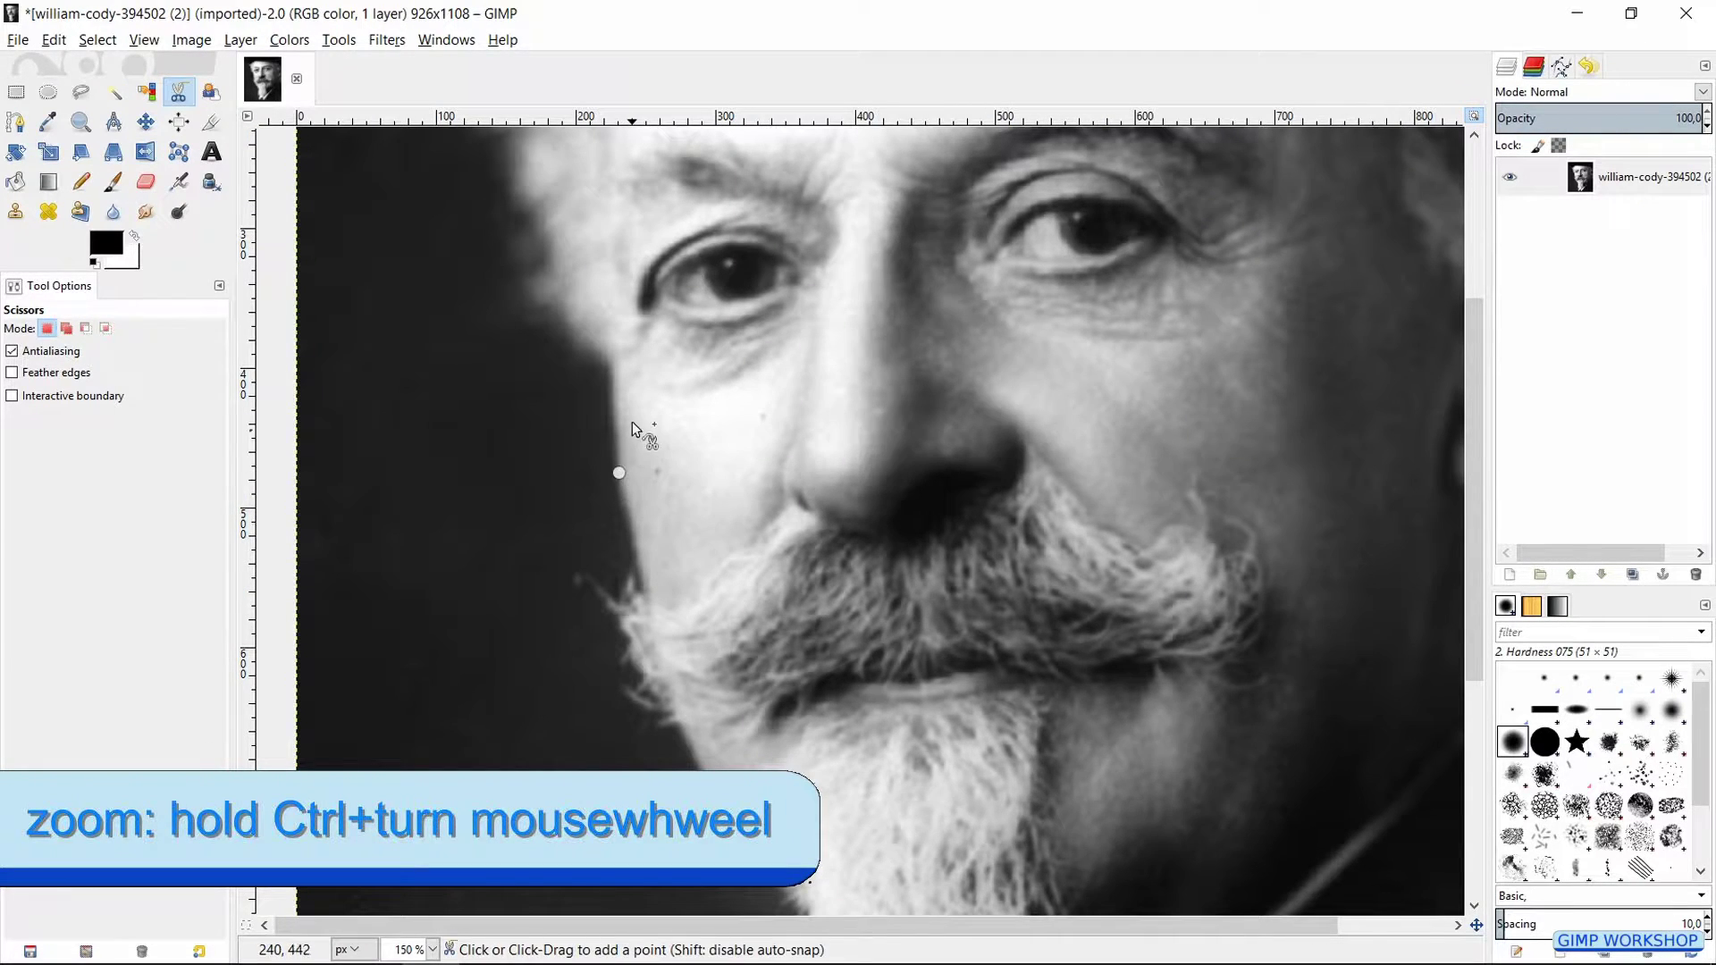
{"action": "left_click", "coordinate": [615, 361]}
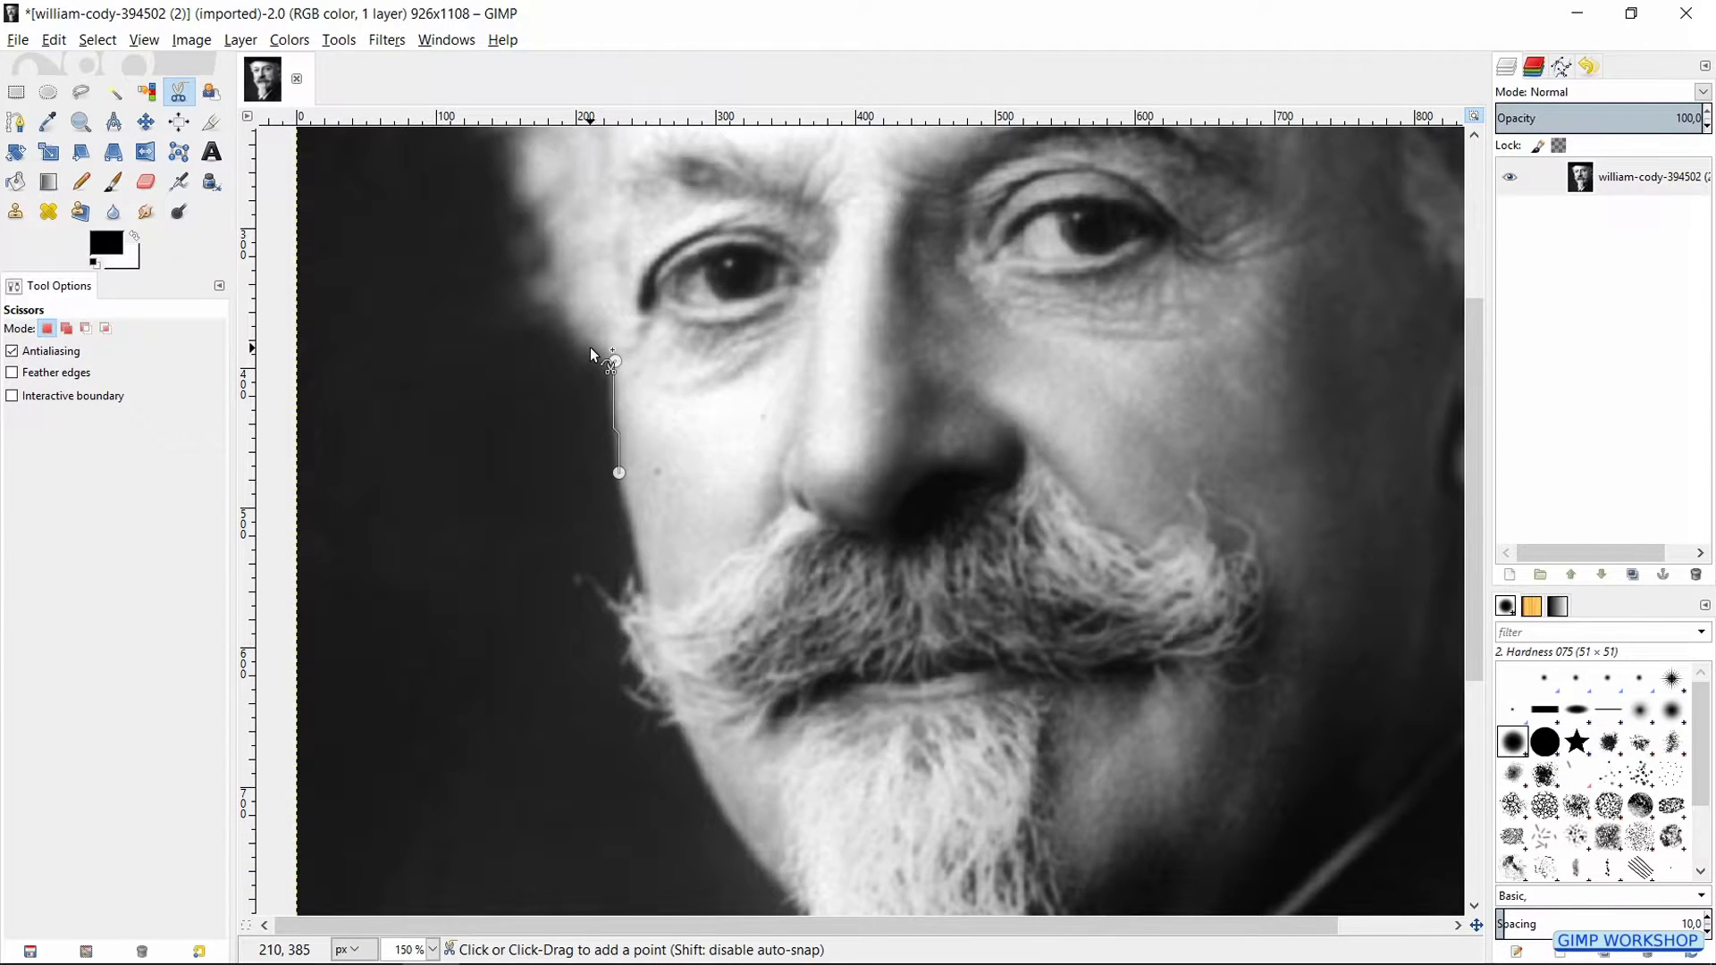
{"action": "left_click", "coordinate": [590, 347]}
{"action": "left_click", "coordinate": [567, 317]}
{"action": "left_click", "coordinate": [549, 301]}
{"action": "left_click", "coordinate": [548, 269]}
{"action": "left_click", "coordinate": [543, 235]}
{"action": "left_click", "coordinate": [526, 209]}
{"action": "left_click", "coordinate": [512, 172]}
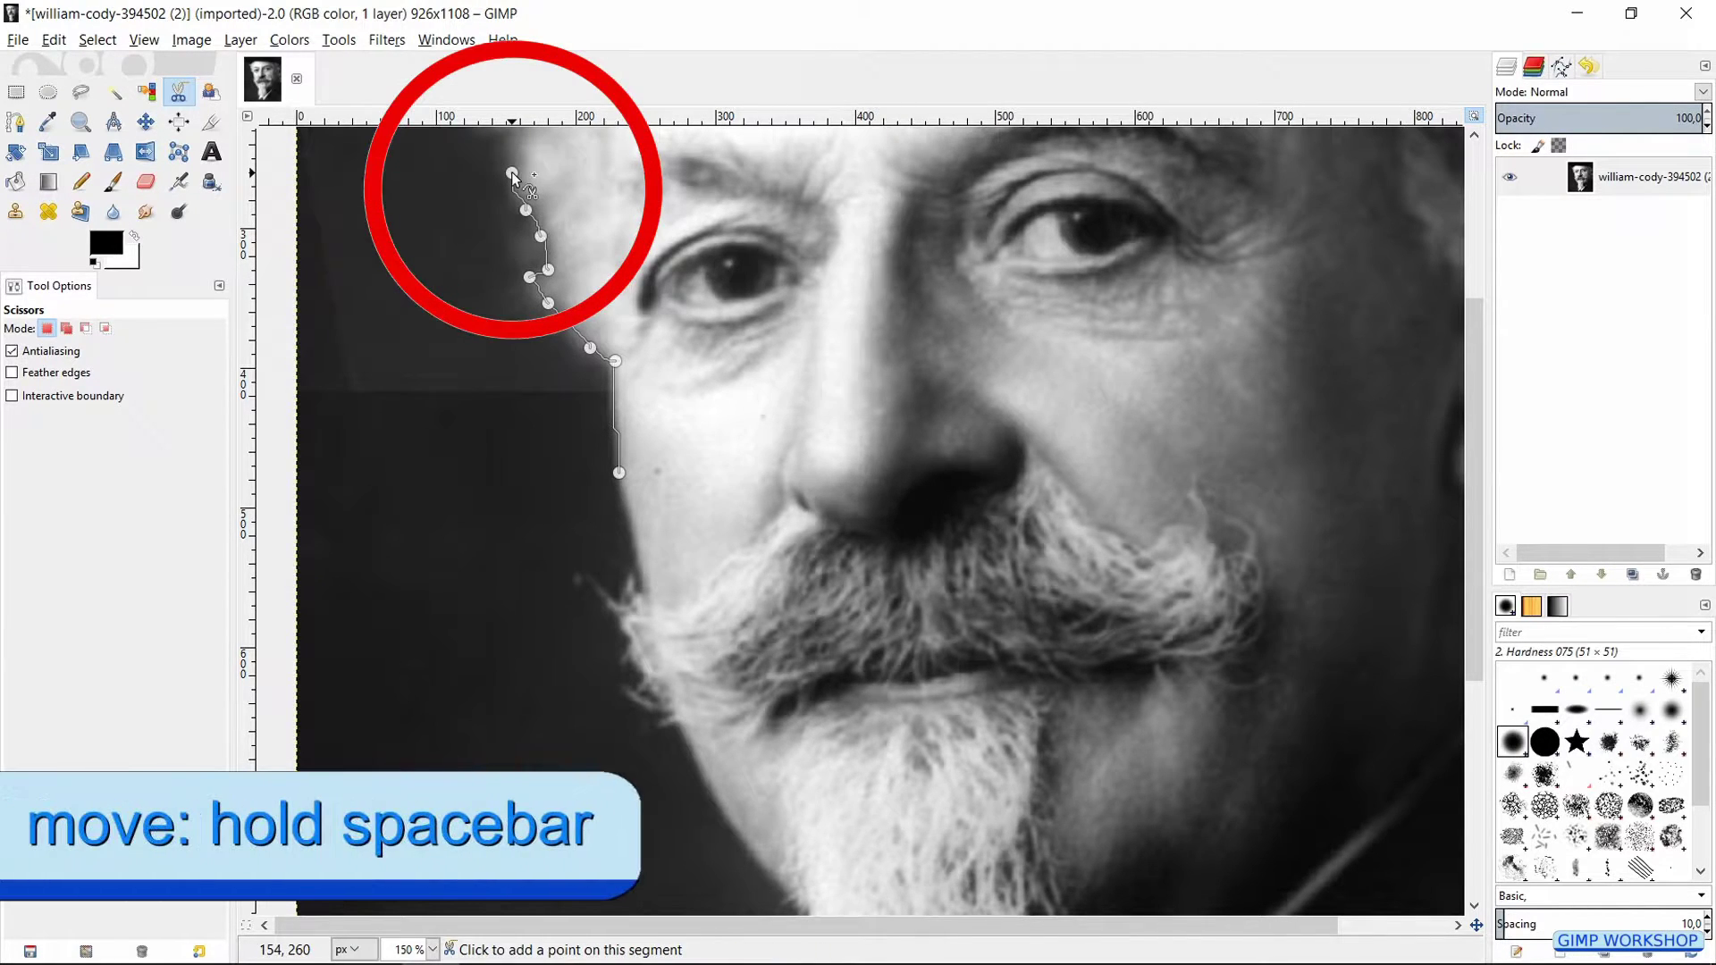
Continue the outline up to the hat brim and across the top of the hat
{"action": "key", "text": "space"}
{"action": "key", "text": "space"}
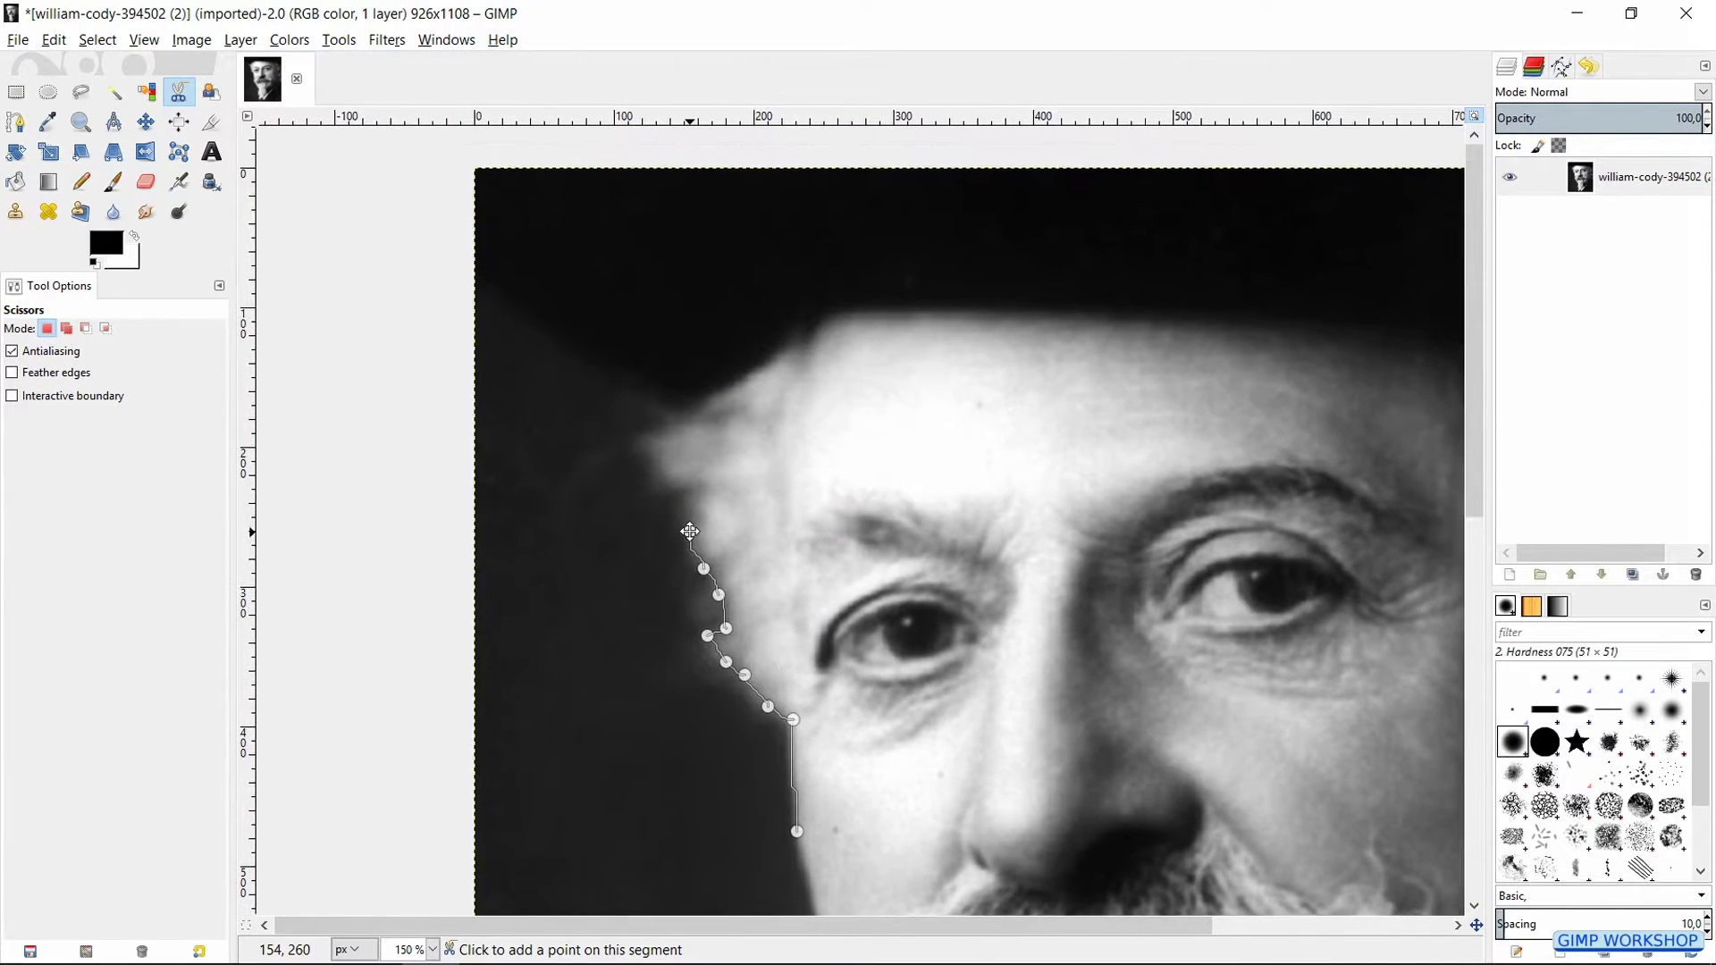
{"action": "left_click", "coordinate": [710, 489]}
{"action": "left_click", "coordinate": [696, 482]}
{"action": "left_click", "coordinate": [660, 457]}
{"action": "left_click", "coordinate": [646, 449]}
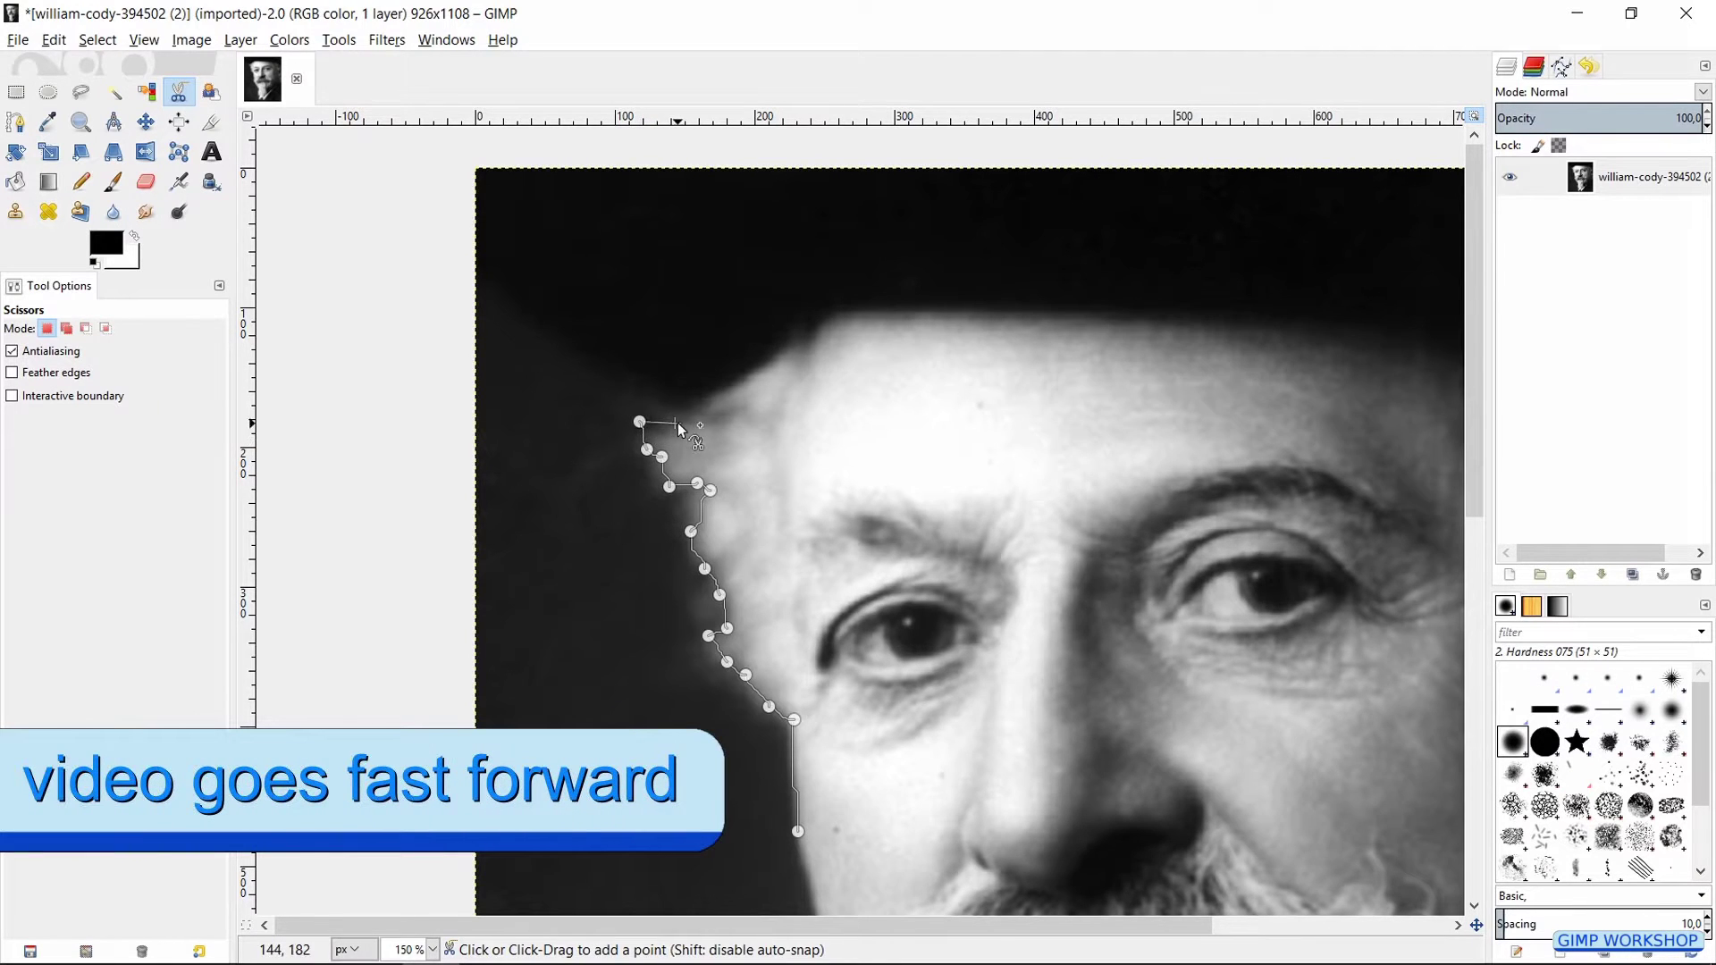
{"action": "left_click", "coordinate": [718, 389]}
{"action": "left_click", "coordinate": [727, 243]}
{"action": "left_click", "coordinate": [1039, 214]}
{"action": "key", "text": "space"}
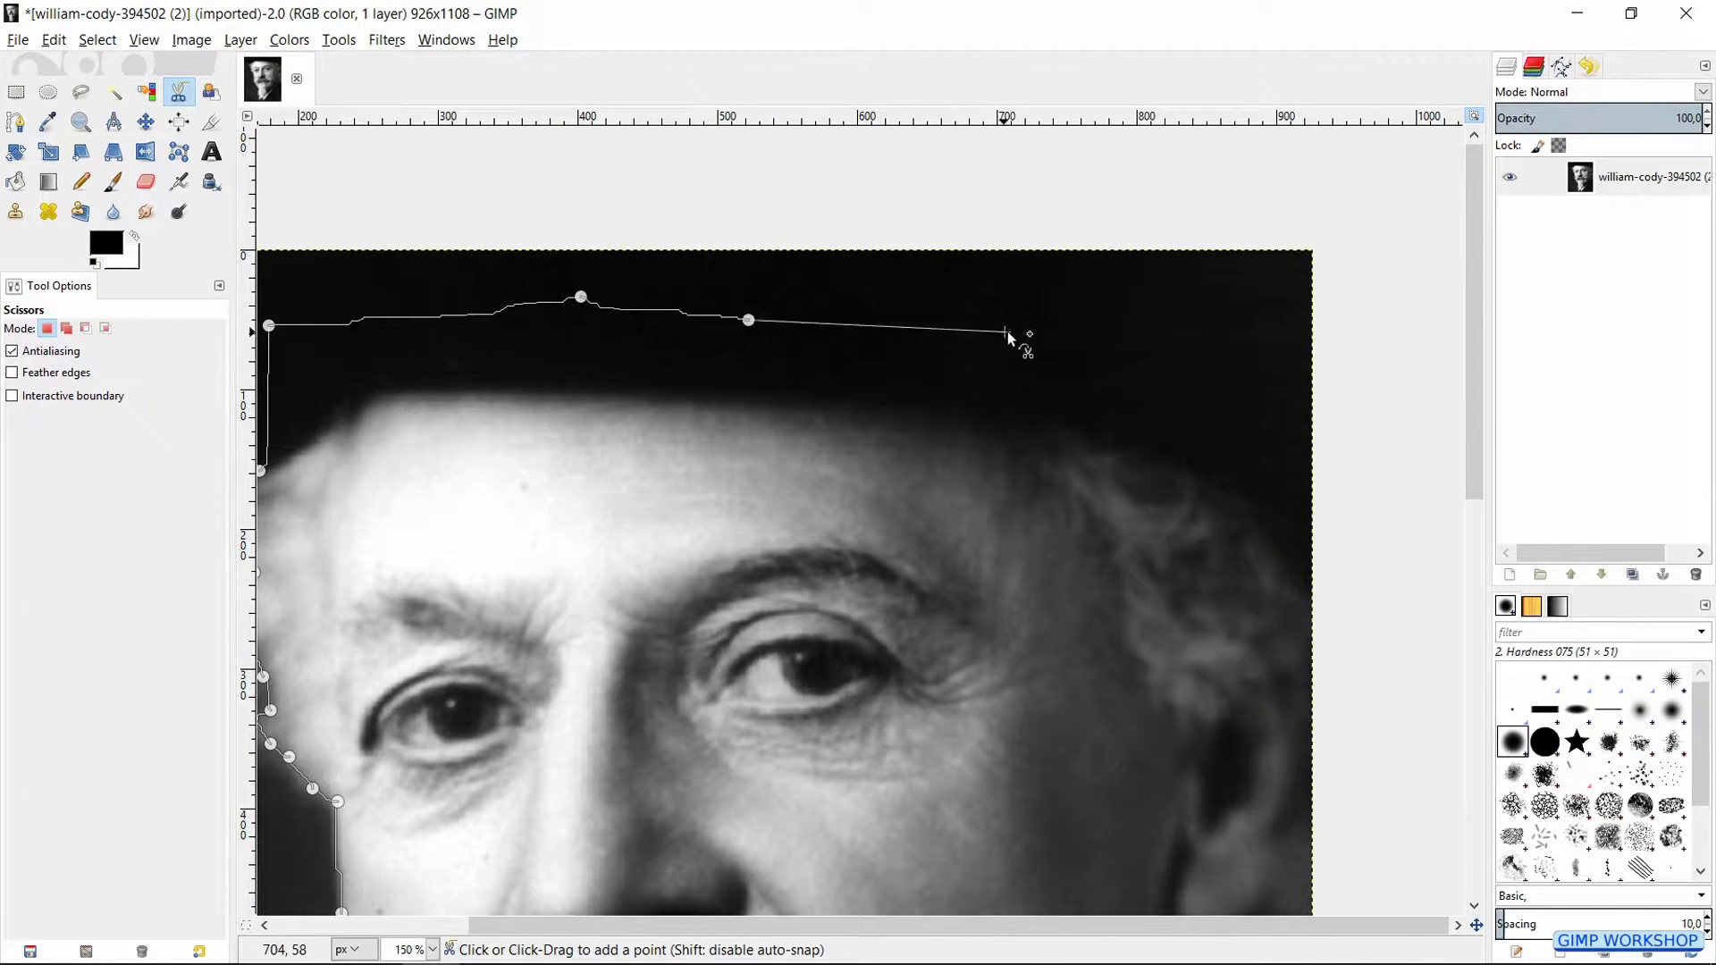
{"action": "left_click", "coordinate": [1248, 397]}
{"action": "key", "text": "space"}
Trace the outline down the right side of the face and along the jaw
{"action": "left_click", "coordinate": [976, 303]}
{"action": "left_click", "coordinate": [965, 494]}
{"action": "key", "text": "space"}
{"action": "left_click", "coordinate": [1105, 432]}
{"action": "left_click", "coordinate": [1027, 565]}
{"action": "left_click", "coordinate": [989, 570]}
{"action": "key", "text": "space"}
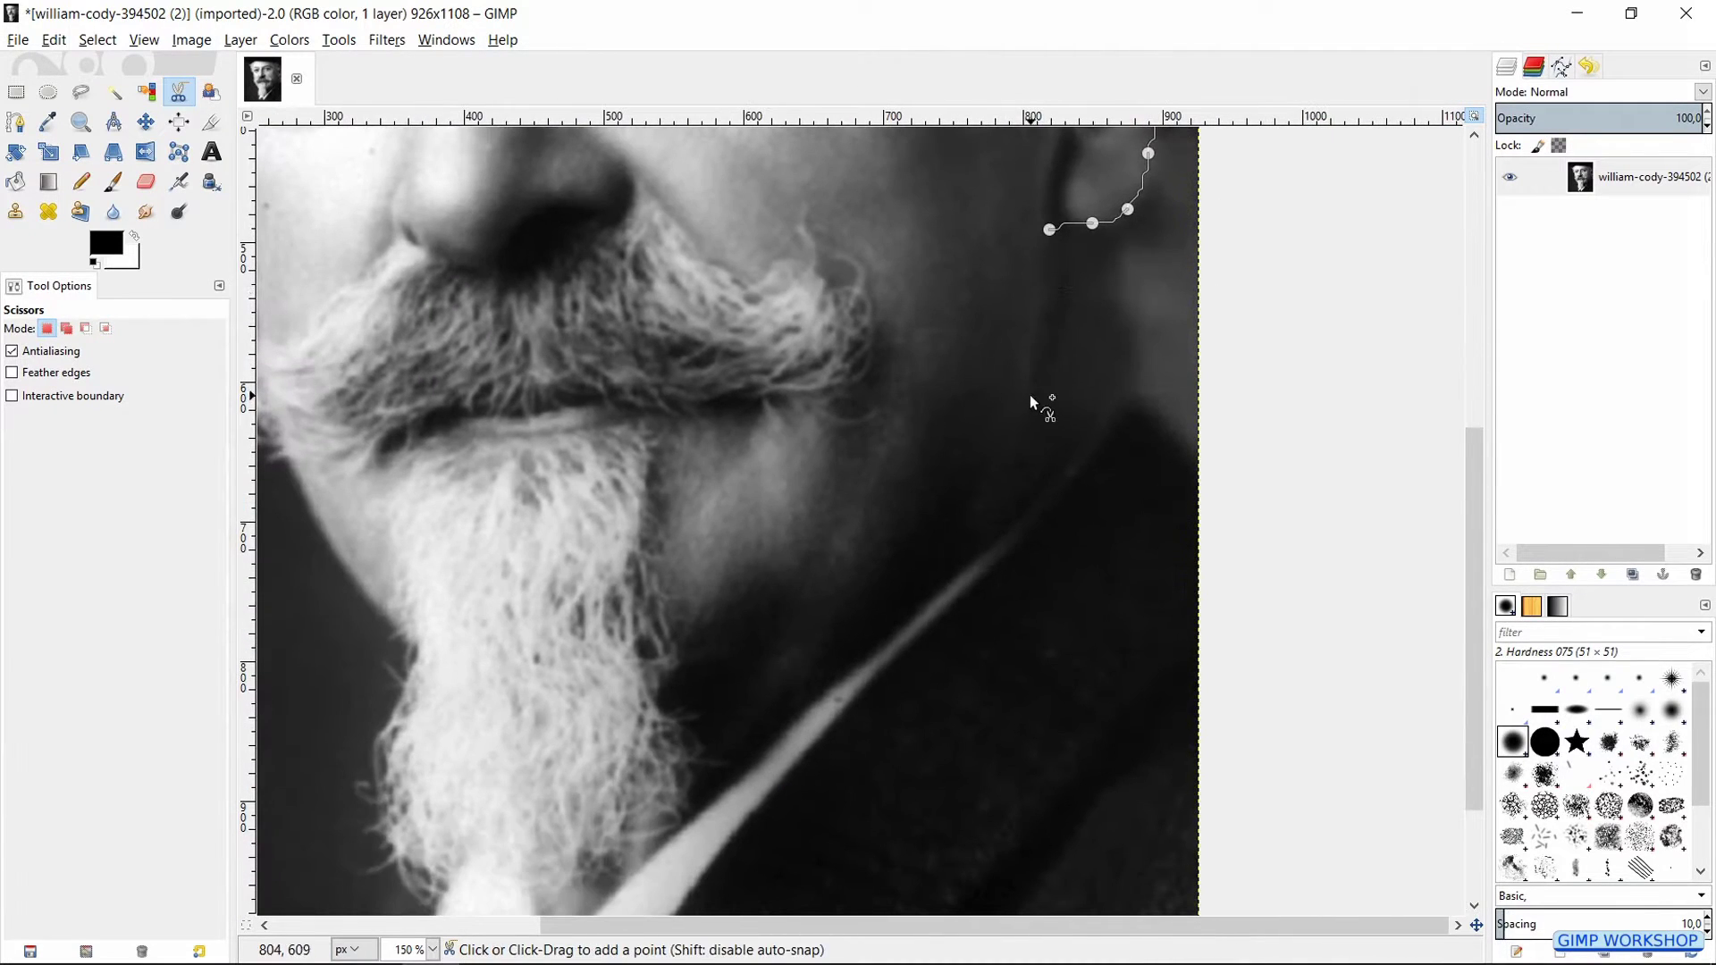
{"action": "left_click", "coordinate": [1031, 395]}
{"action": "left_click", "coordinate": [1005, 559]}
{"action": "left_click", "coordinate": [904, 649]}
Trace the collar, shirt front, beard and moustache, then close the outline into a selection
{"action": "key", "text": "space"}
{"action": "left_click", "coordinate": [1109, 364]}
{"action": "left_click", "coordinate": [1022, 459]}
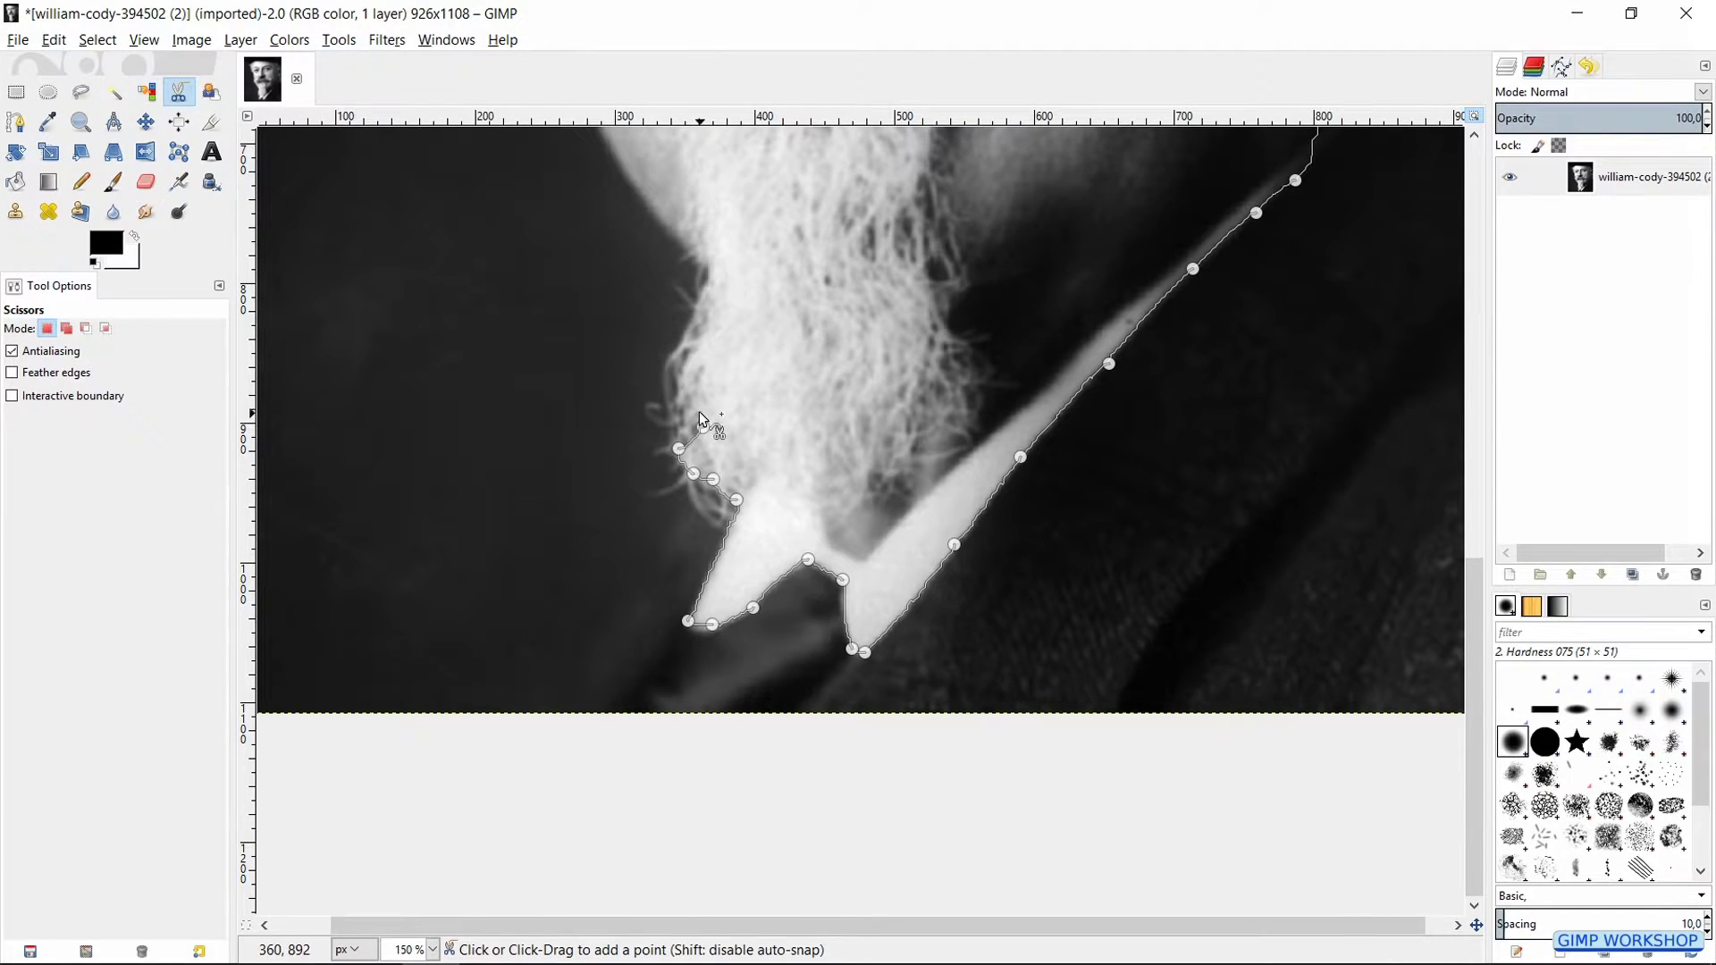
{"action": "left_click", "coordinate": [692, 340]}
{"action": "key", "text": "space"}
{"action": "left_click", "coordinate": [781, 534]}
{"action": "left_click", "coordinate": [755, 511]}
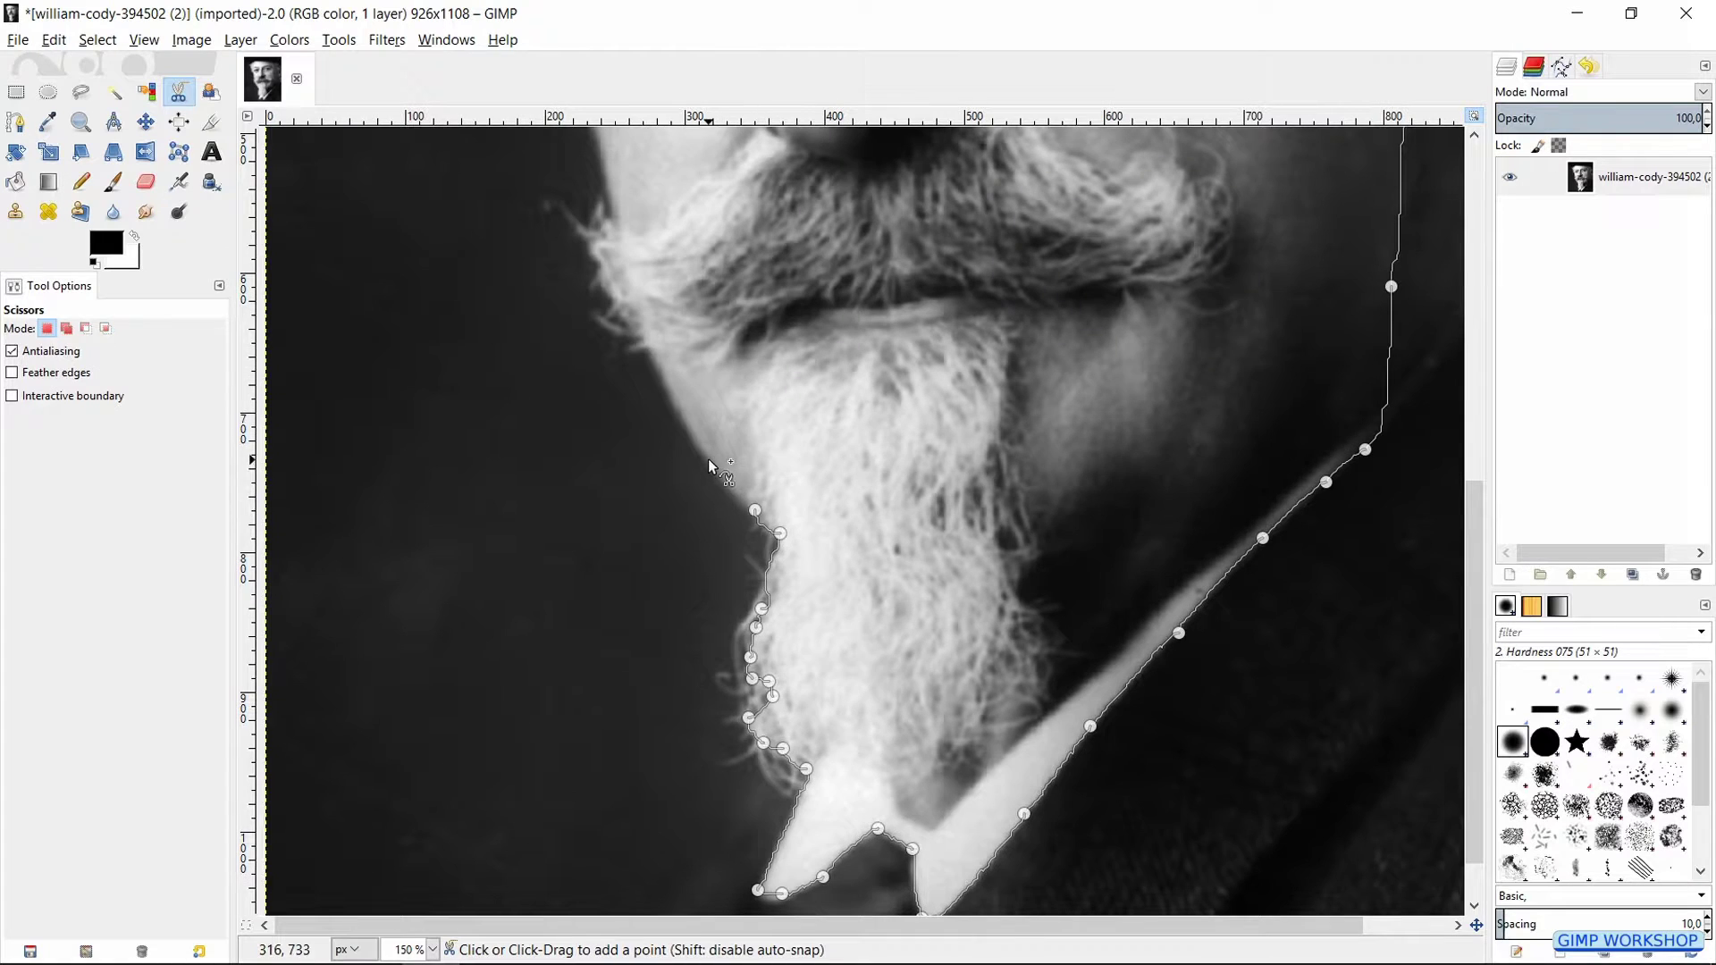
{"action": "left_click", "coordinate": [648, 349]}
{"action": "left_click", "coordinate": [631, 338]}
{"action": "key", "text": "space"}
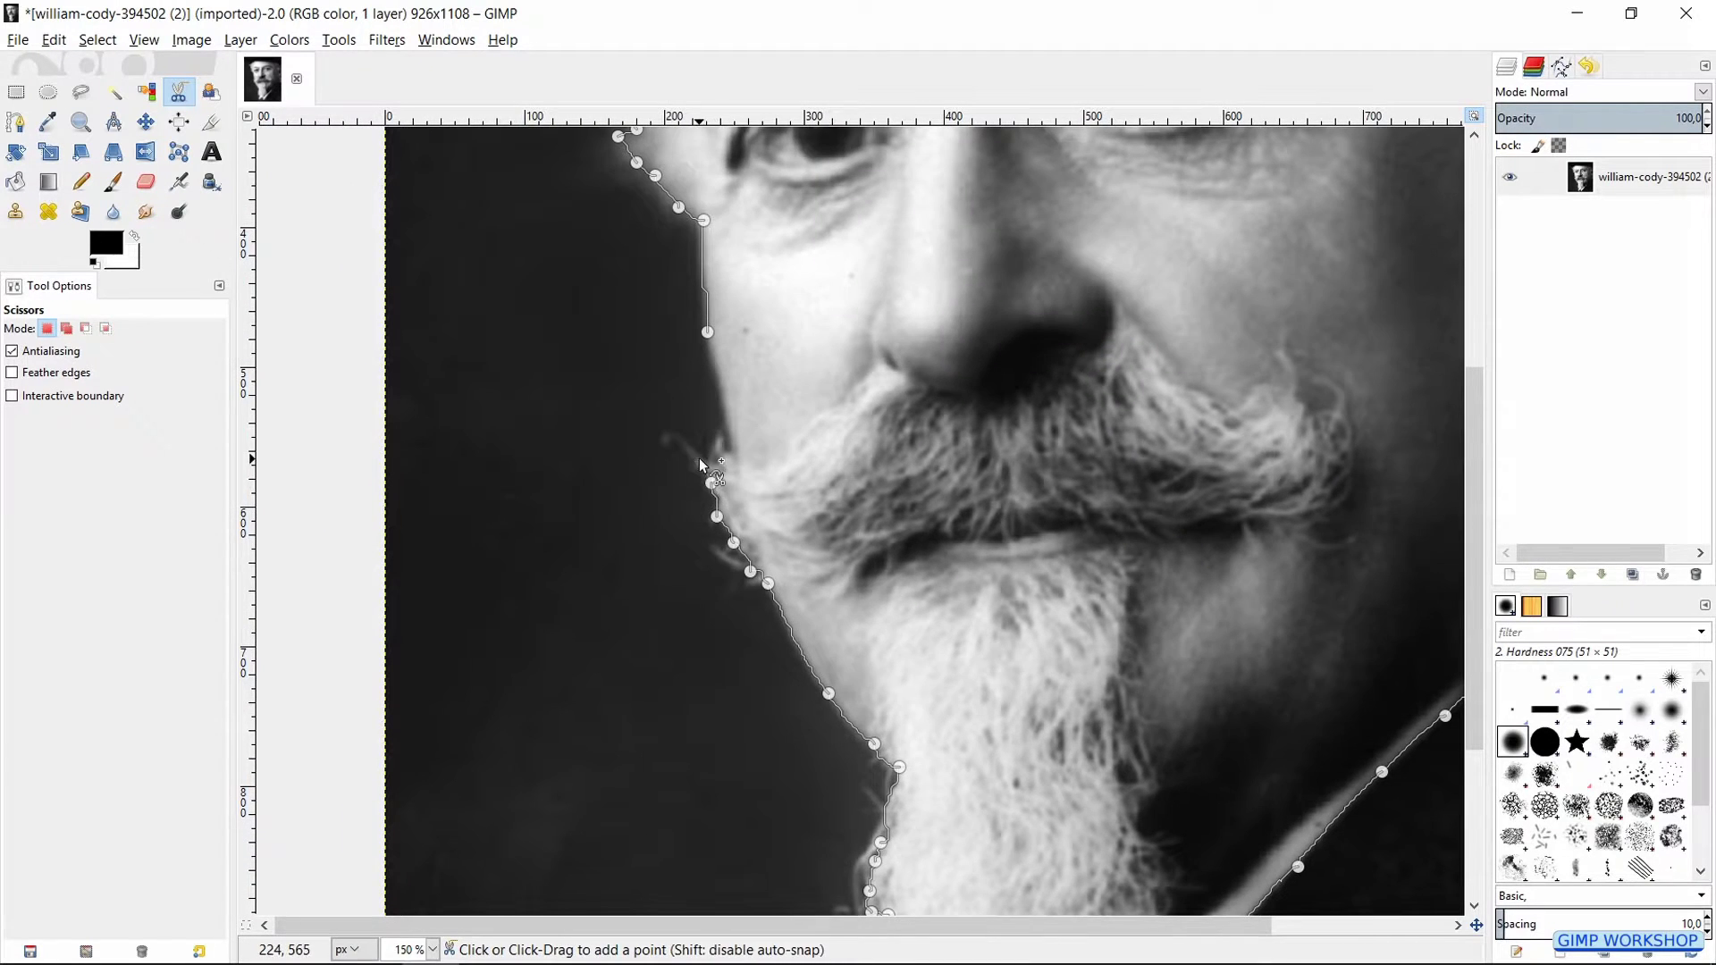
{"action": "left_click", "coordinate": [699, 459]}
{"action": "left_click", "coordinate": [720, 465]}
{"action": "left_click", "coordinate": [733, 451]}
{"action": "key", "text": "space"}
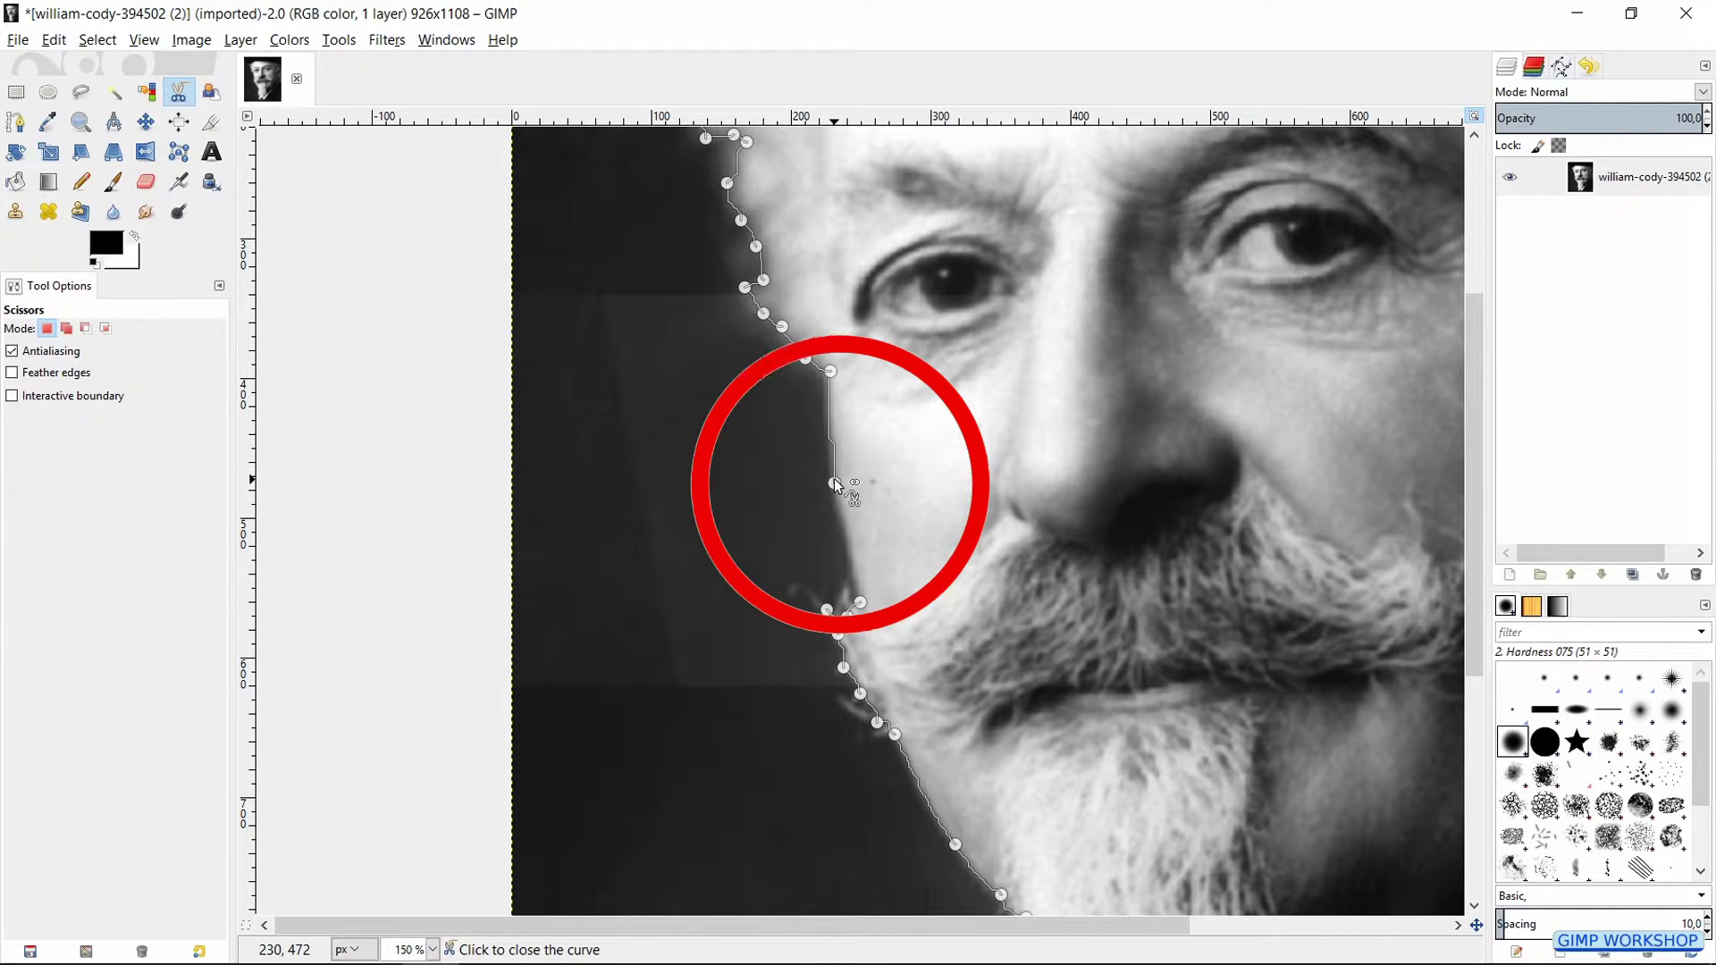
{"action": "left_click", "coordinate": [834, 484]}
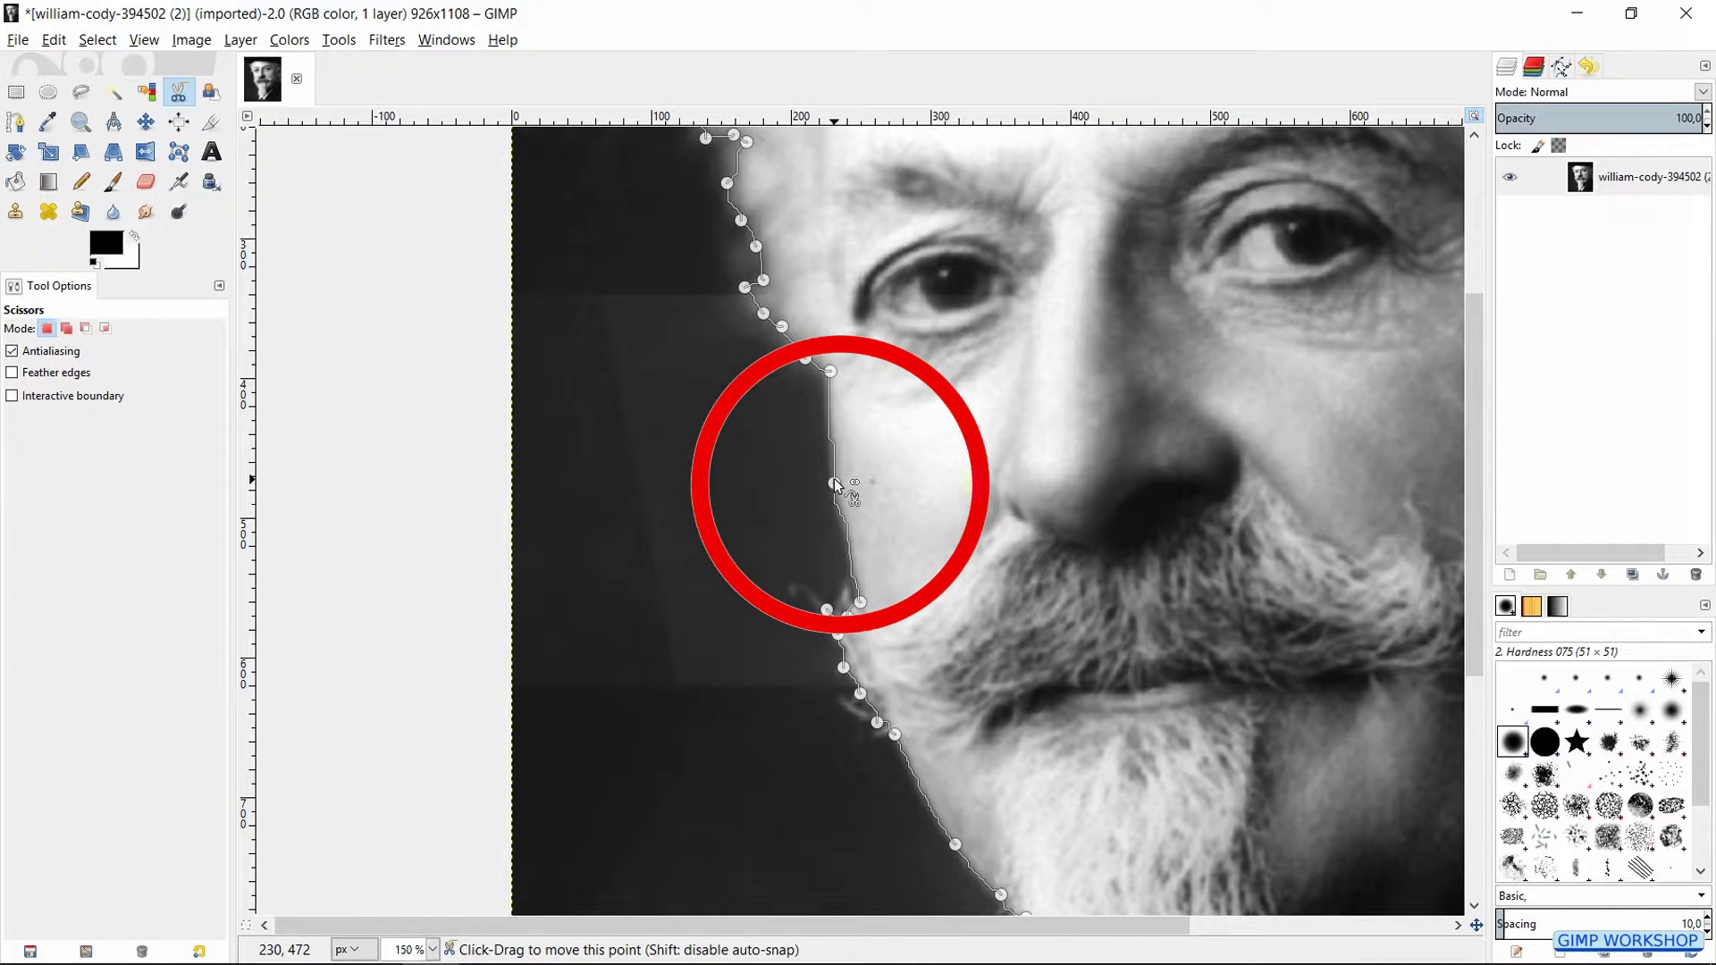
{"action": "key", "text": "Return"}
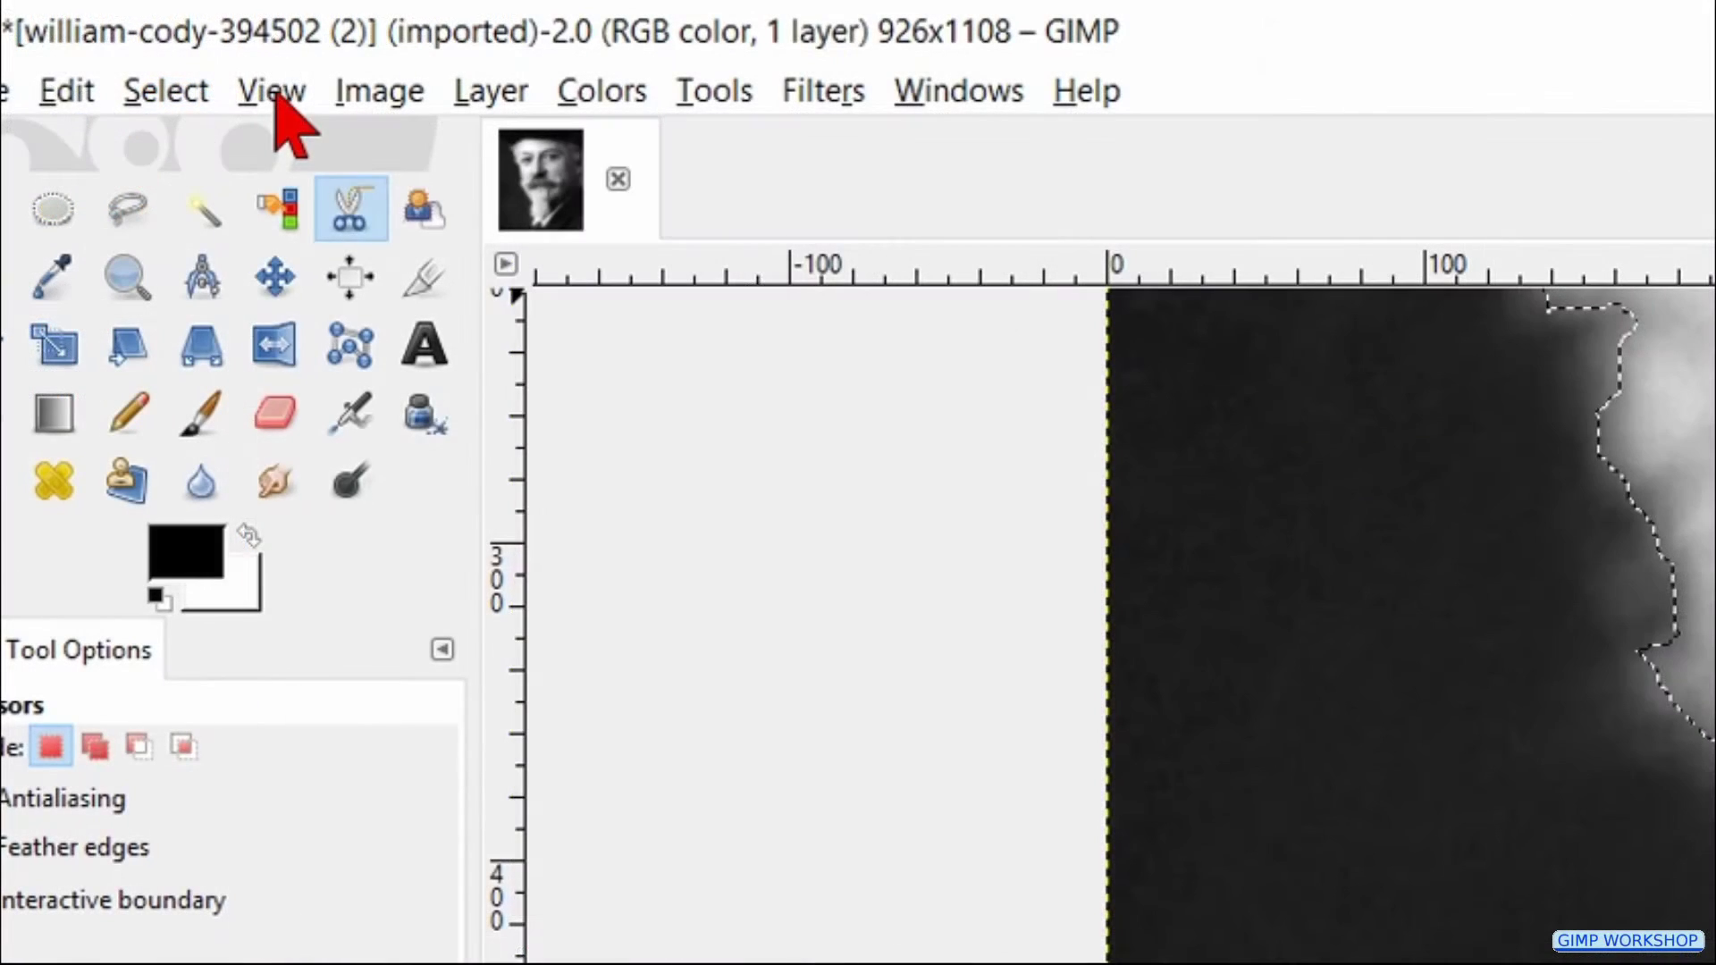
Fit the whole image in the window
{"action": "left_click", "coordinate": [144, 40]}
{"action": "mouse_move", "coordinate": [644, 253]}
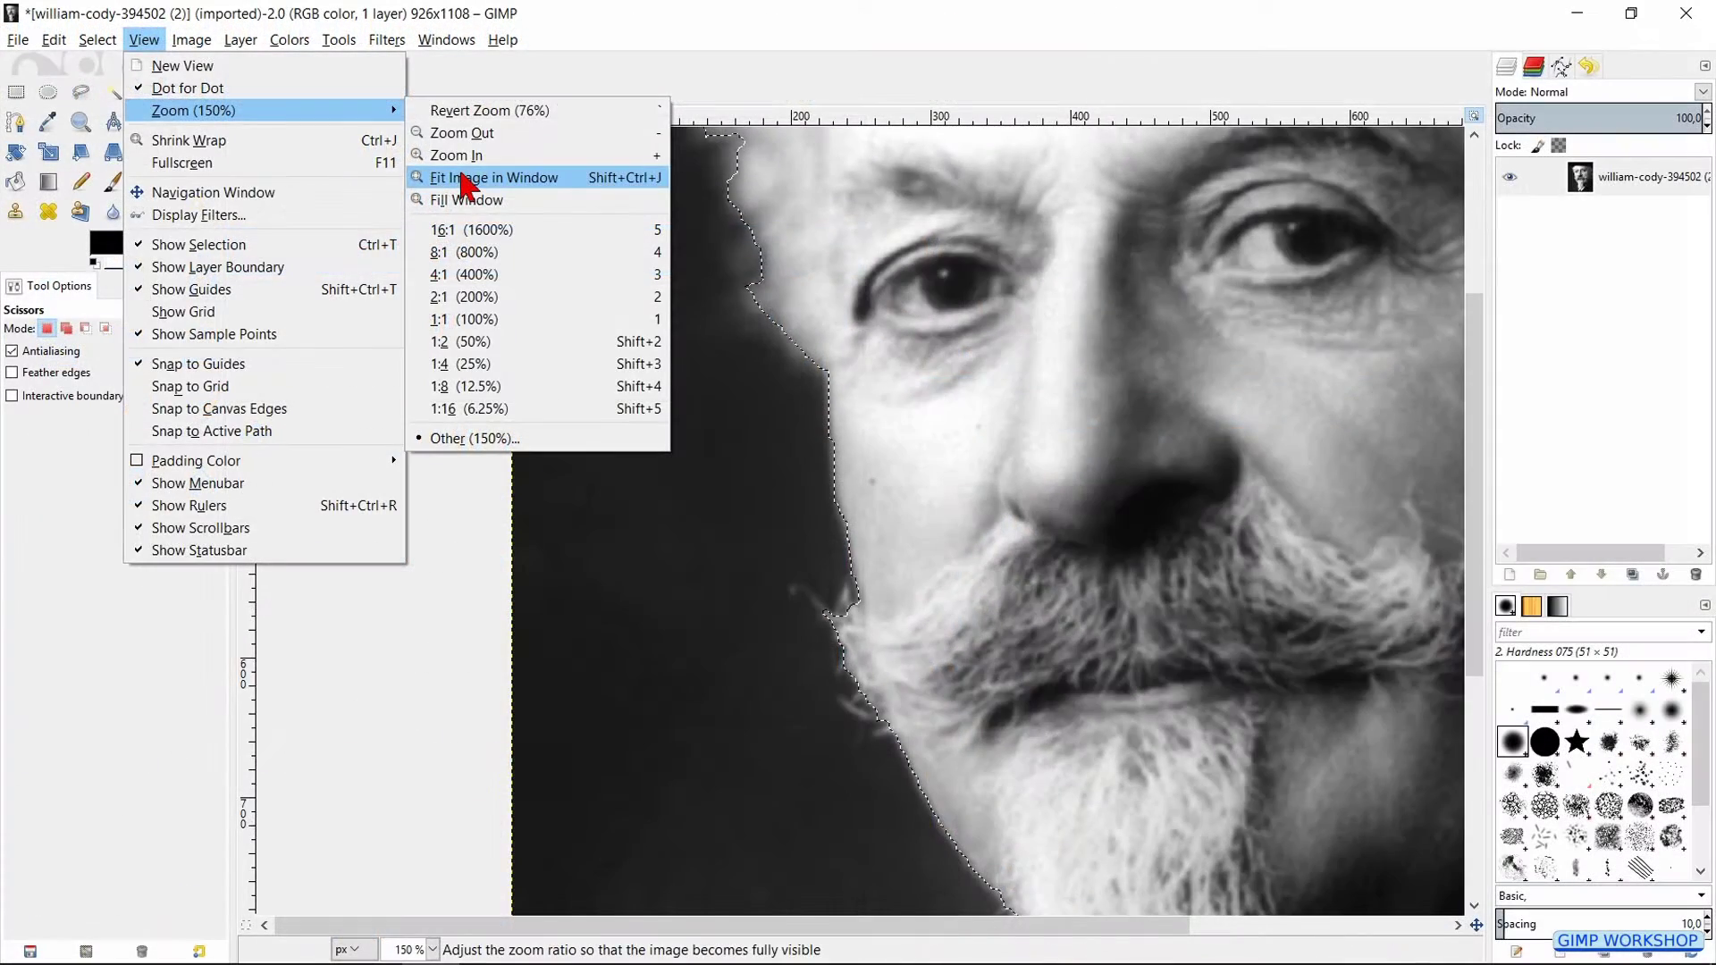
{"action": "left_click", "coordinate": [464, 180]}
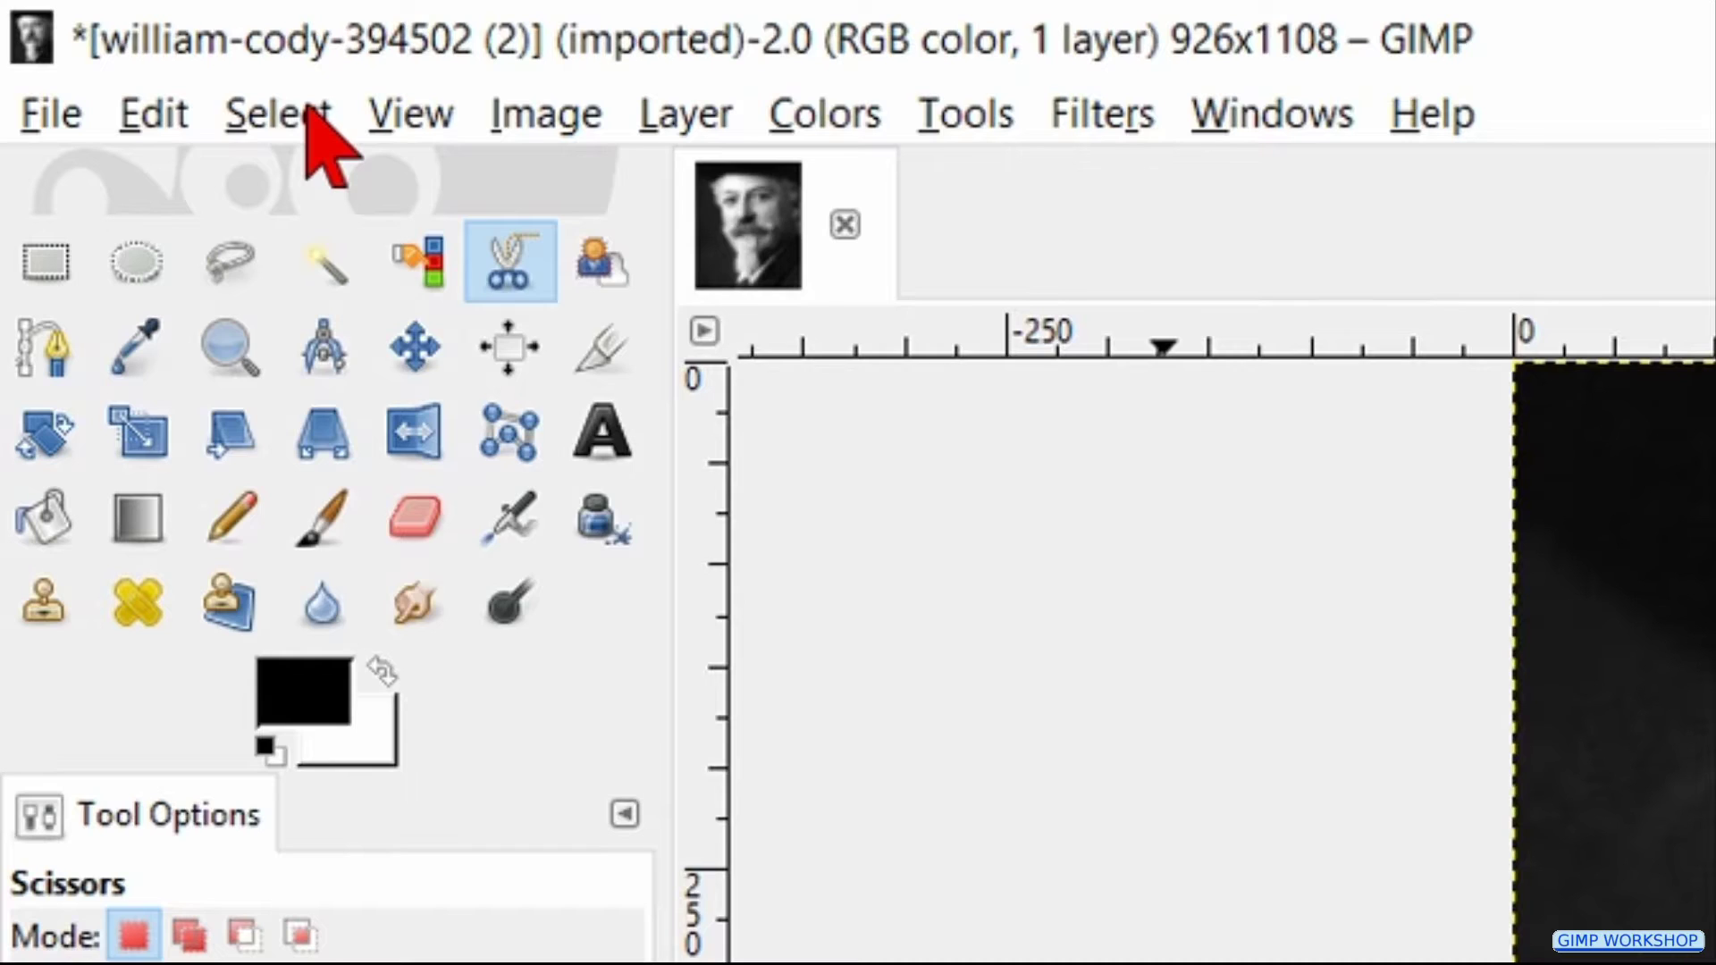
Feather the head selection by 10 px
{"action": "left_click", "coordinate": [306, 107]}
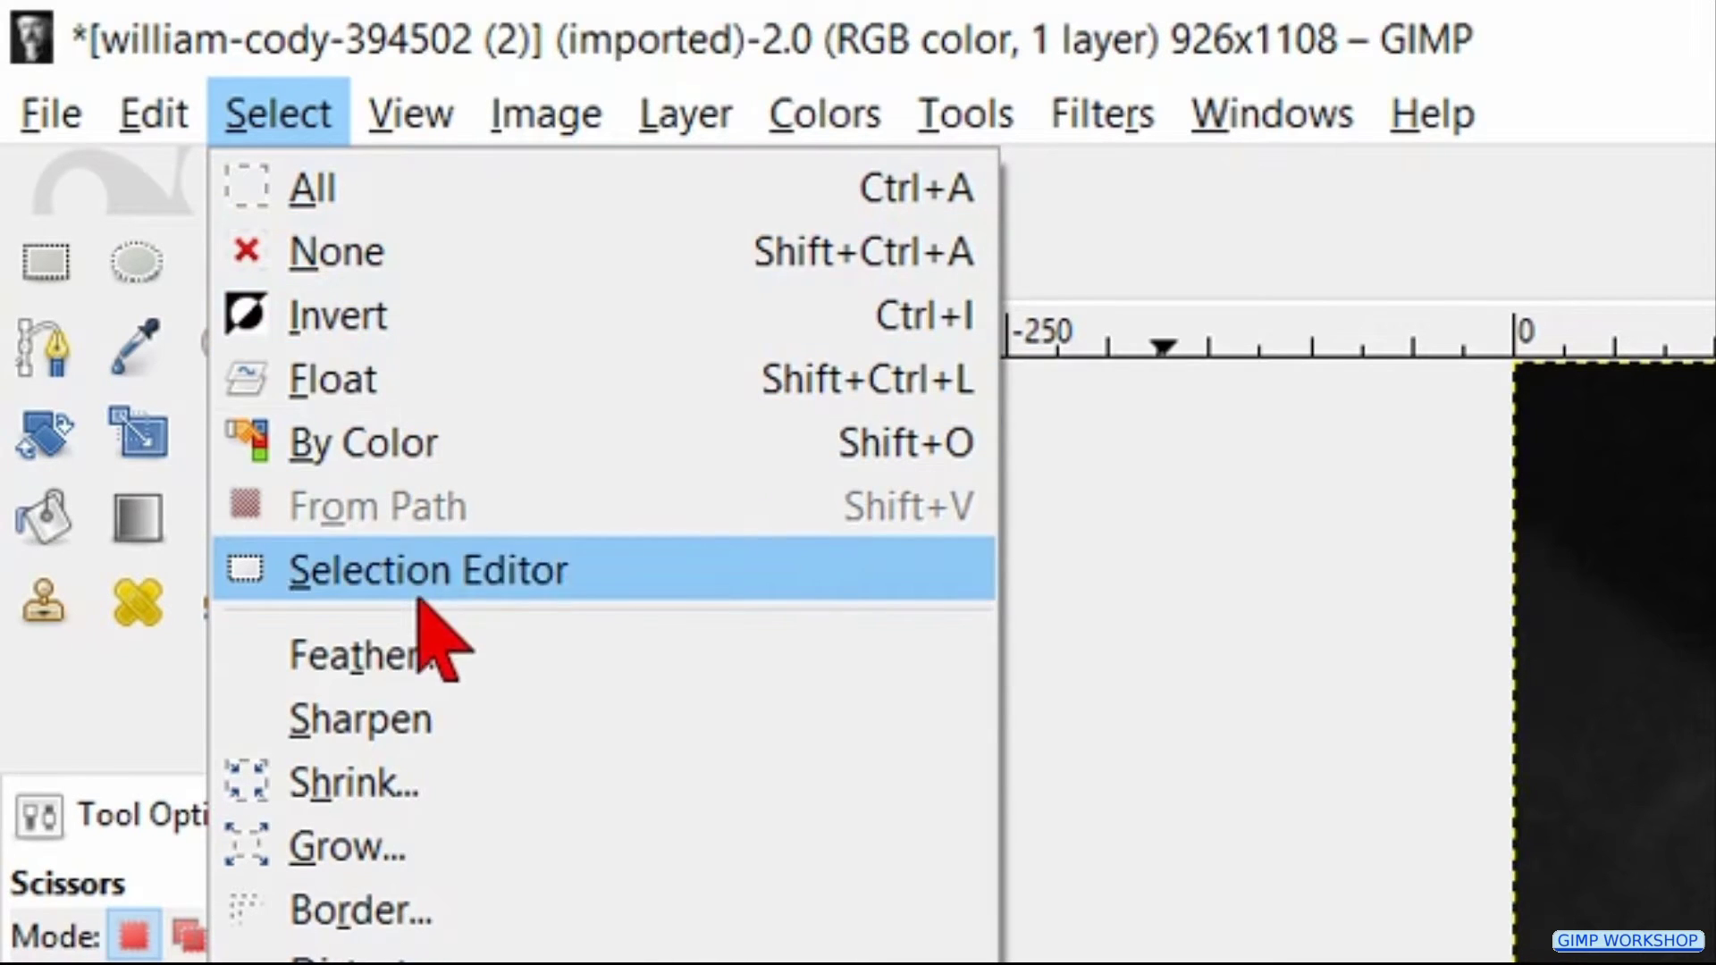
{"action": "left_click", "coordinate": [375, 655]}
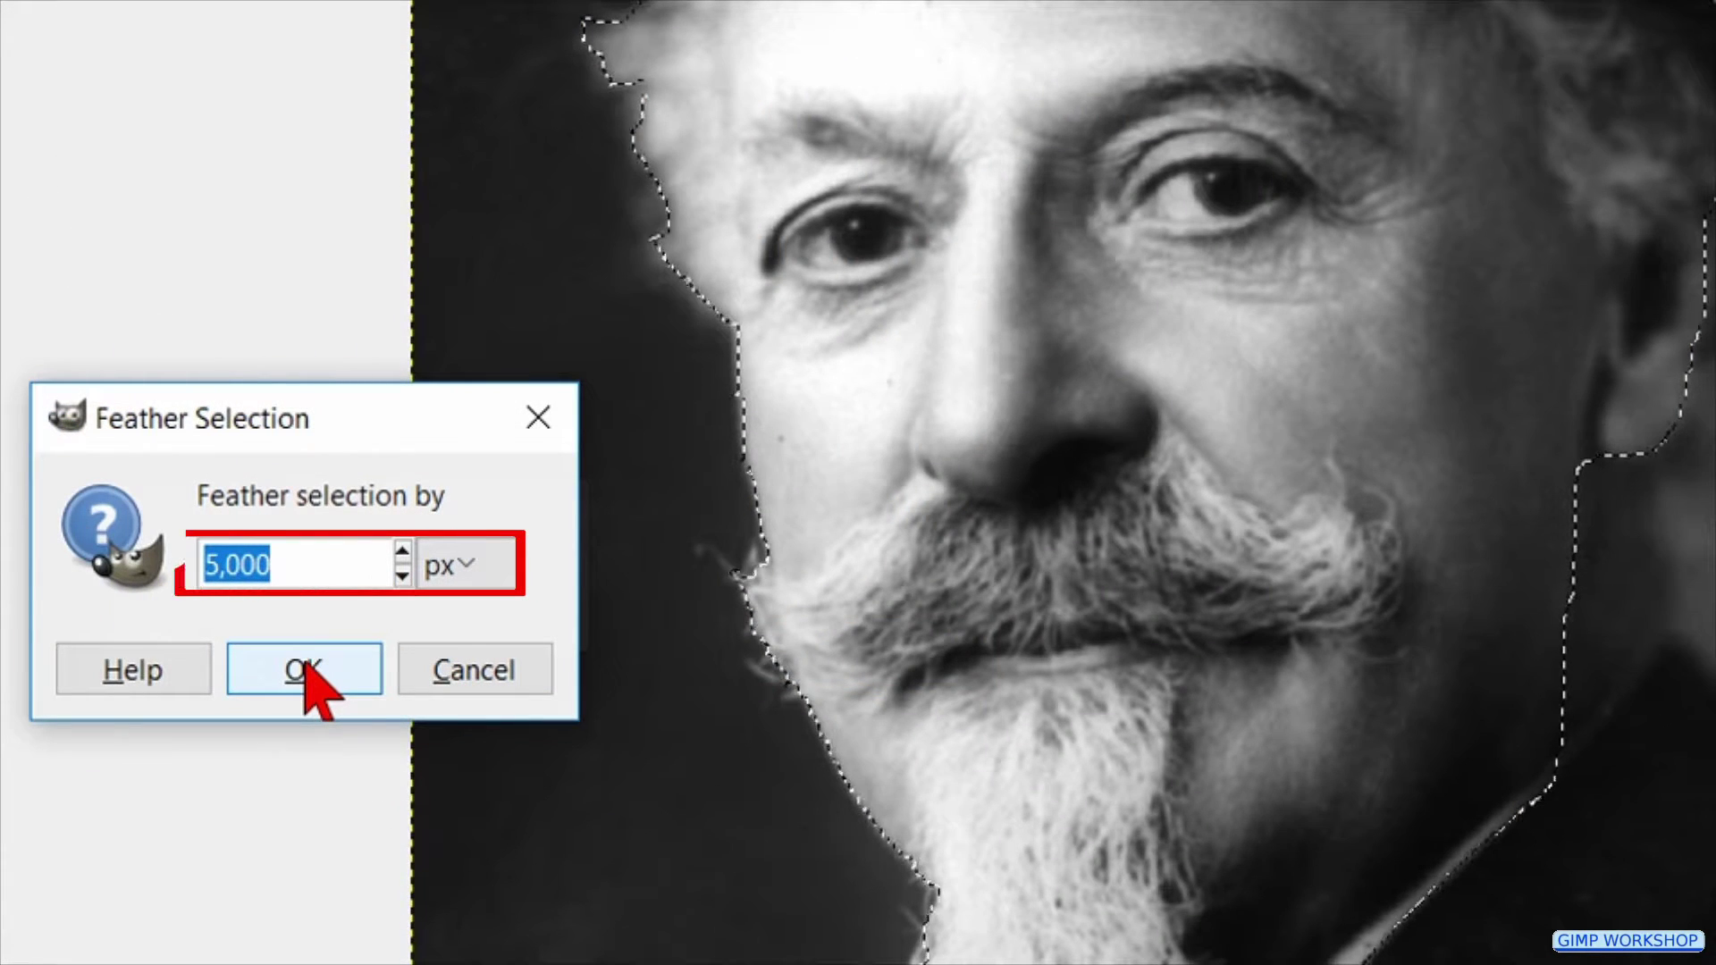
{"action": "type", "text": "10"}
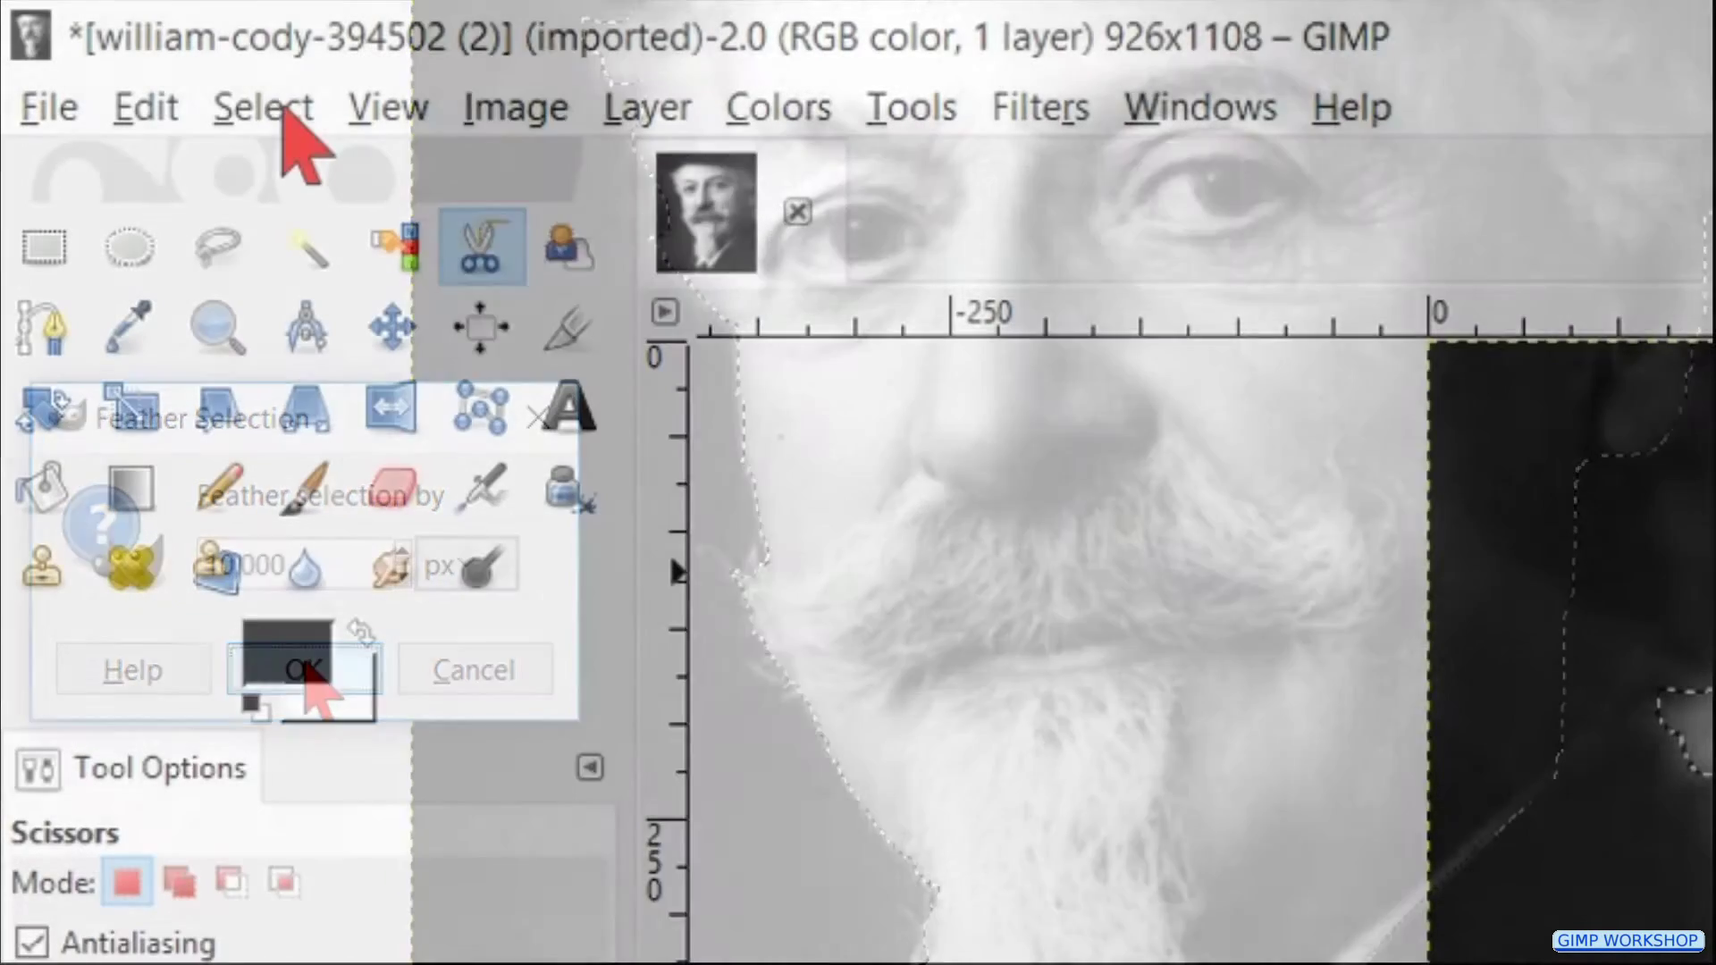
Invert the selection and clear the background to transparency
{"action": "left_click", "coordinate": [284, 107]}
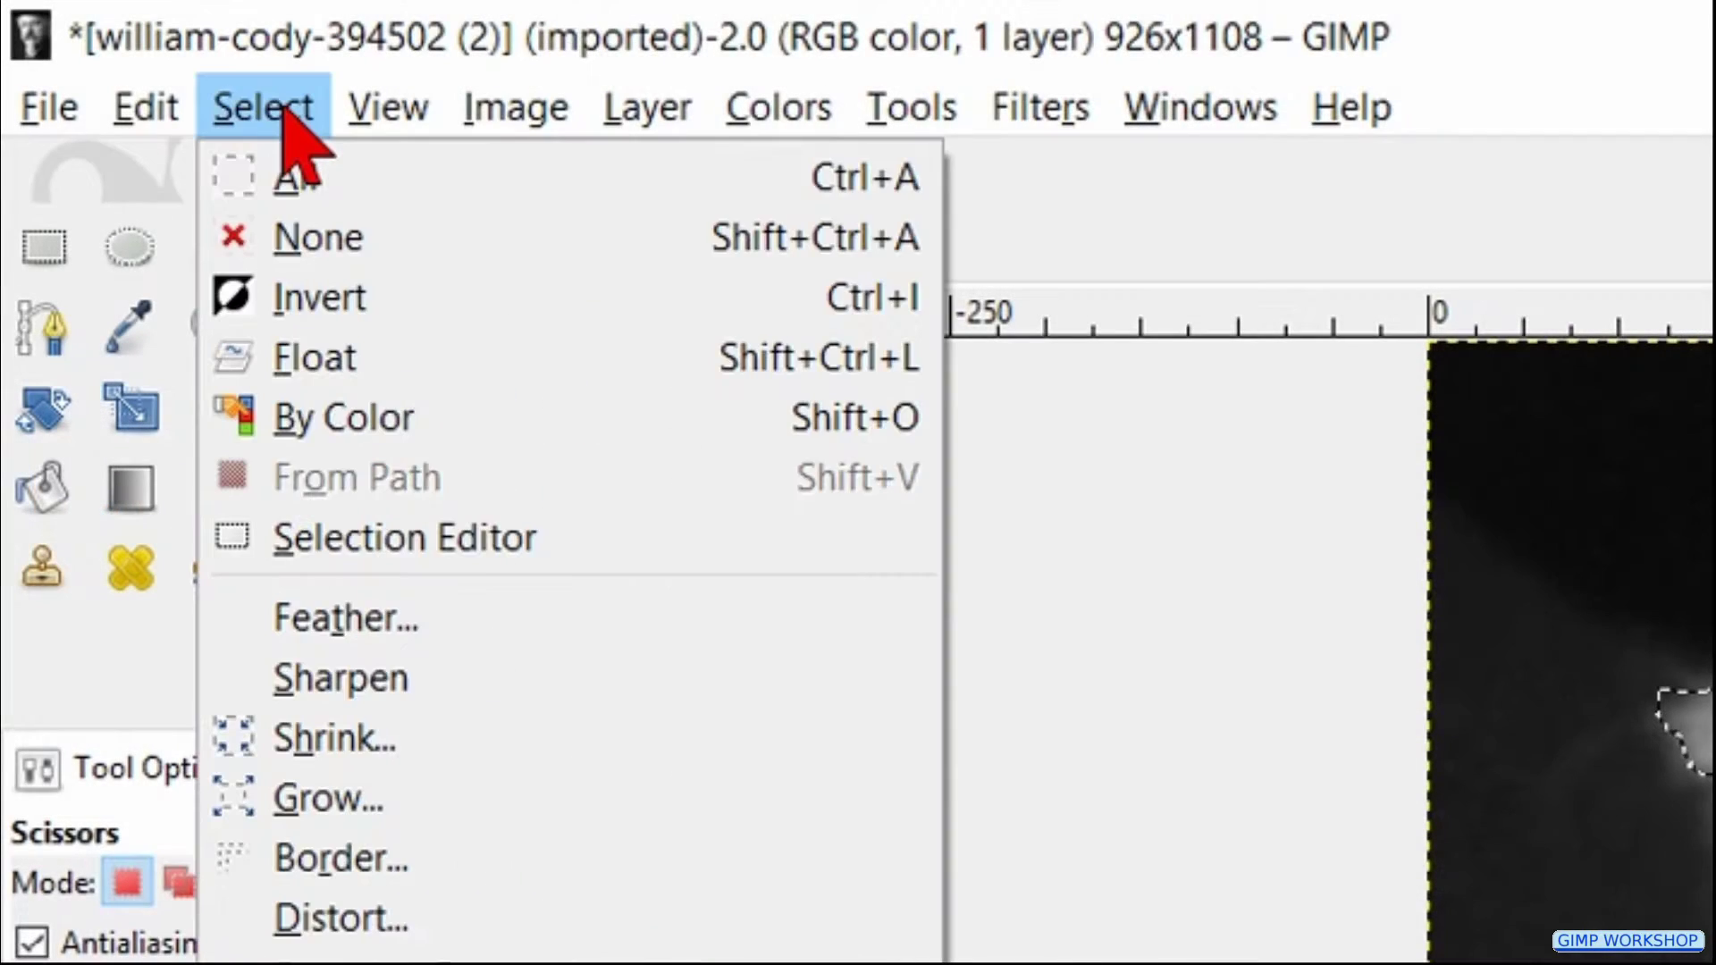
{"action": "left_click", "coordinate": [337, 306]}
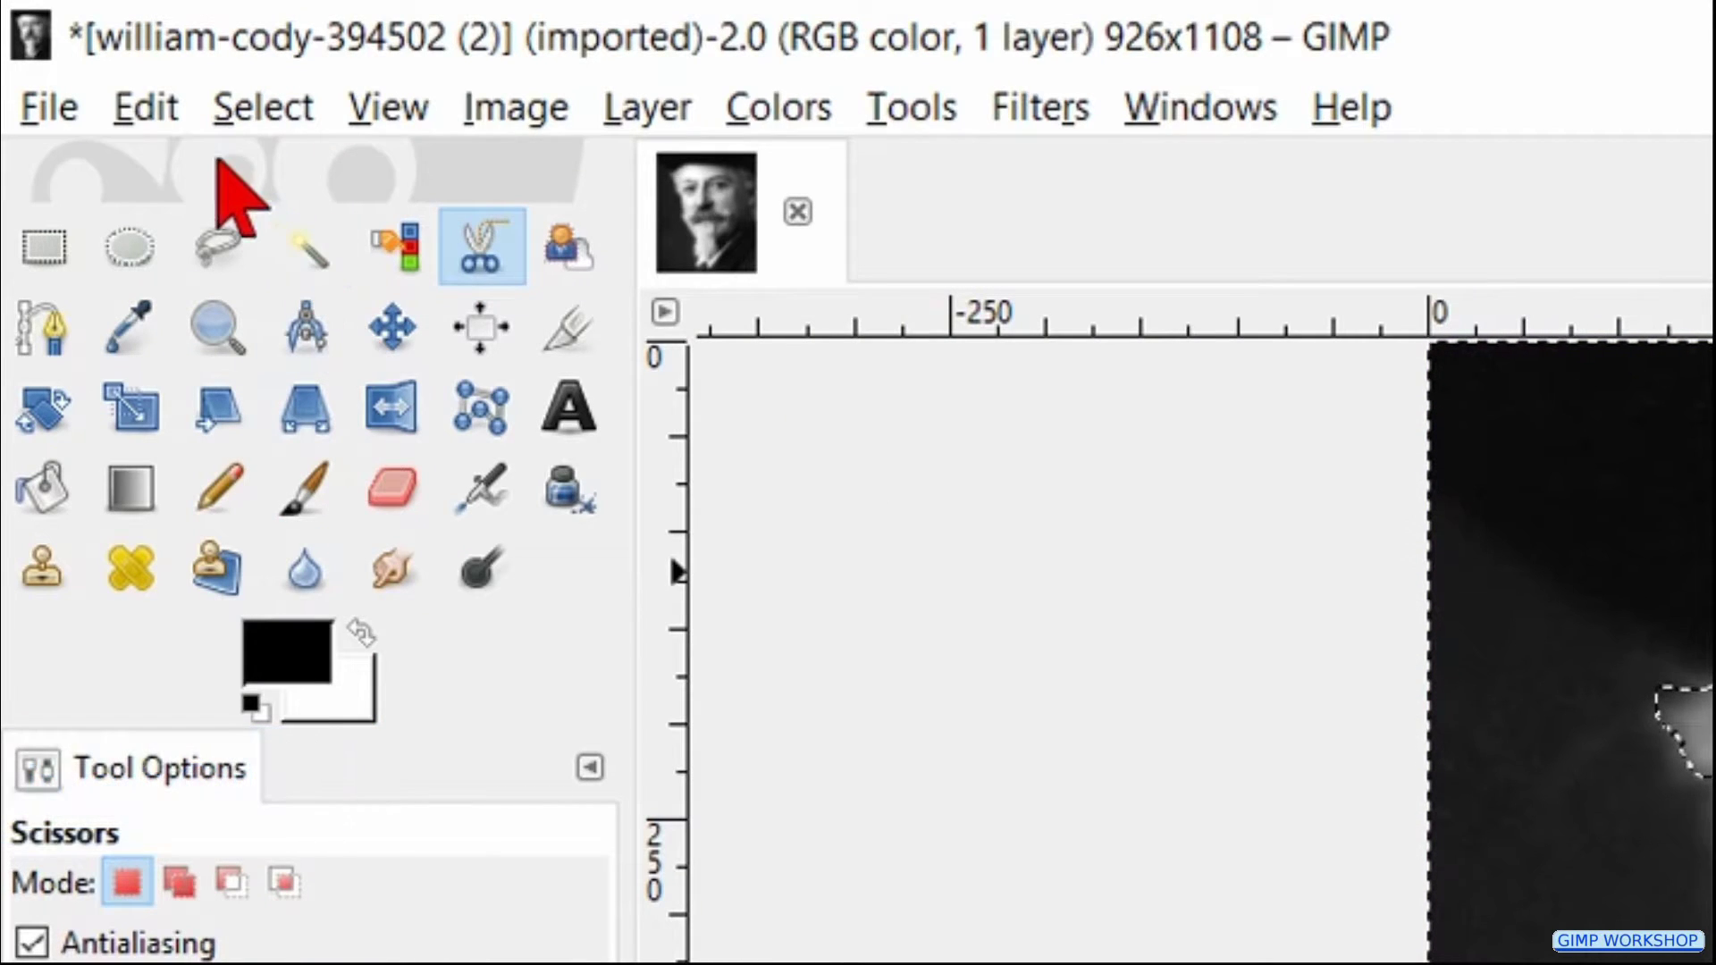
{"action": "left_click", "coordinate": [150, 109]}
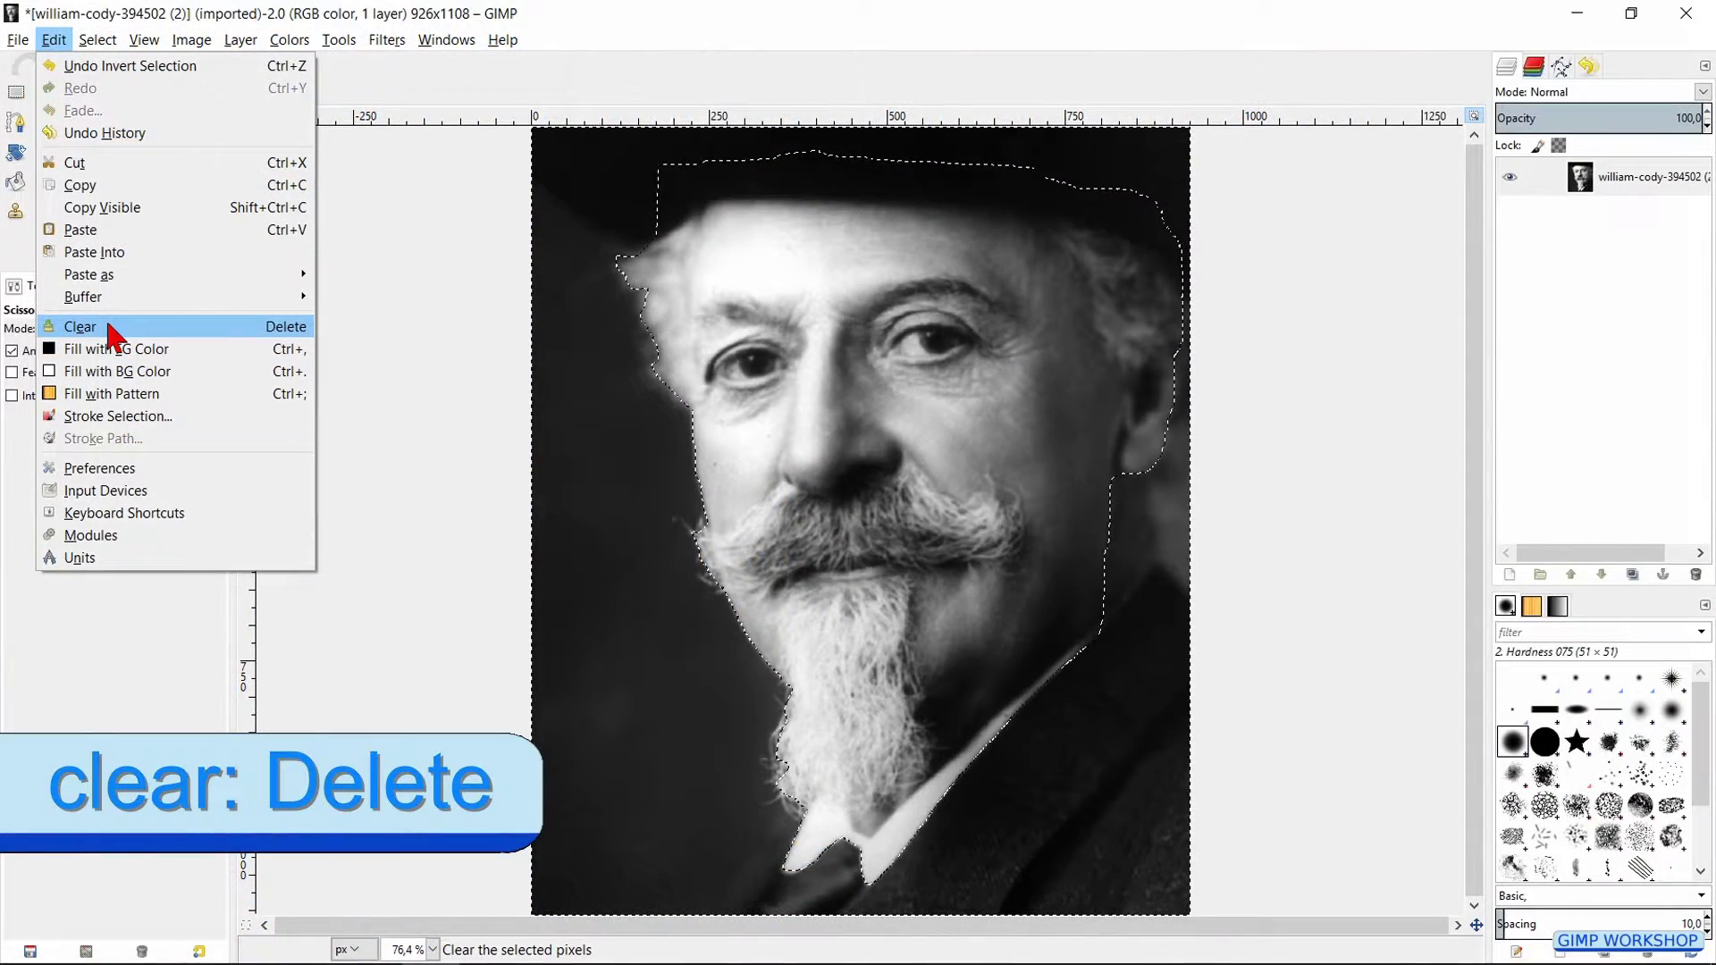
{"action": "left_click", "coordinate": [109, 328]}
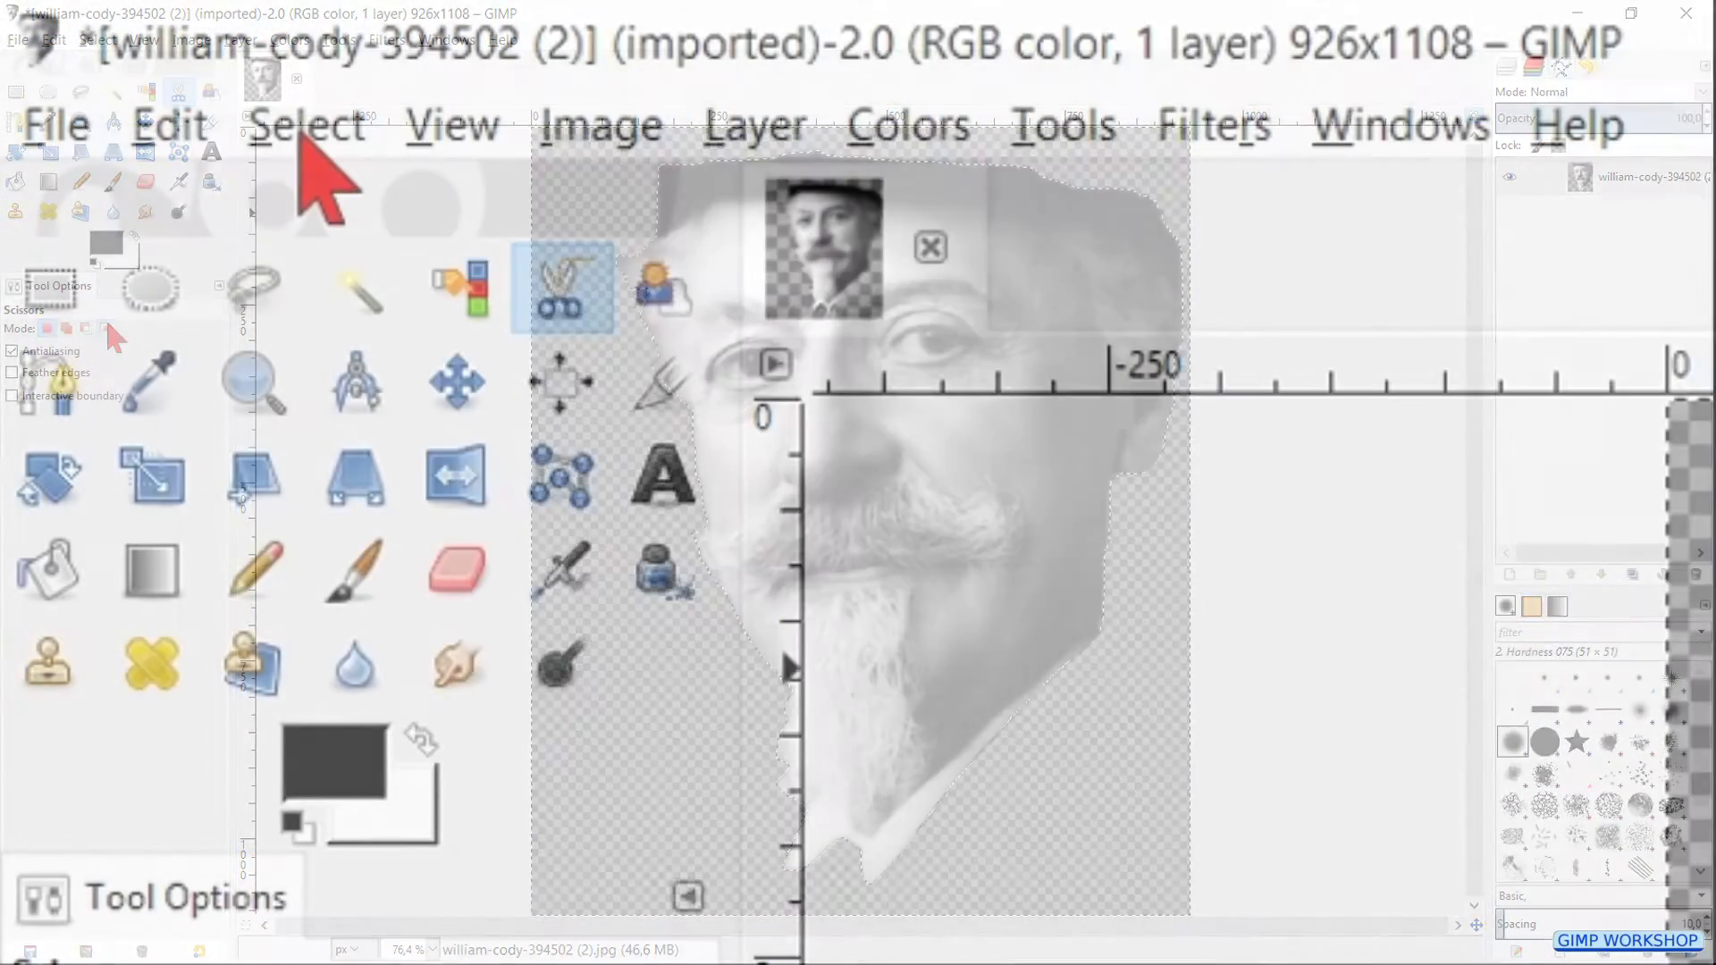
Drop the selection, import wordcloud.svg as a new layer, and hide the portrait layer
{"action": "left_click", "coordinate": [98, 39]}
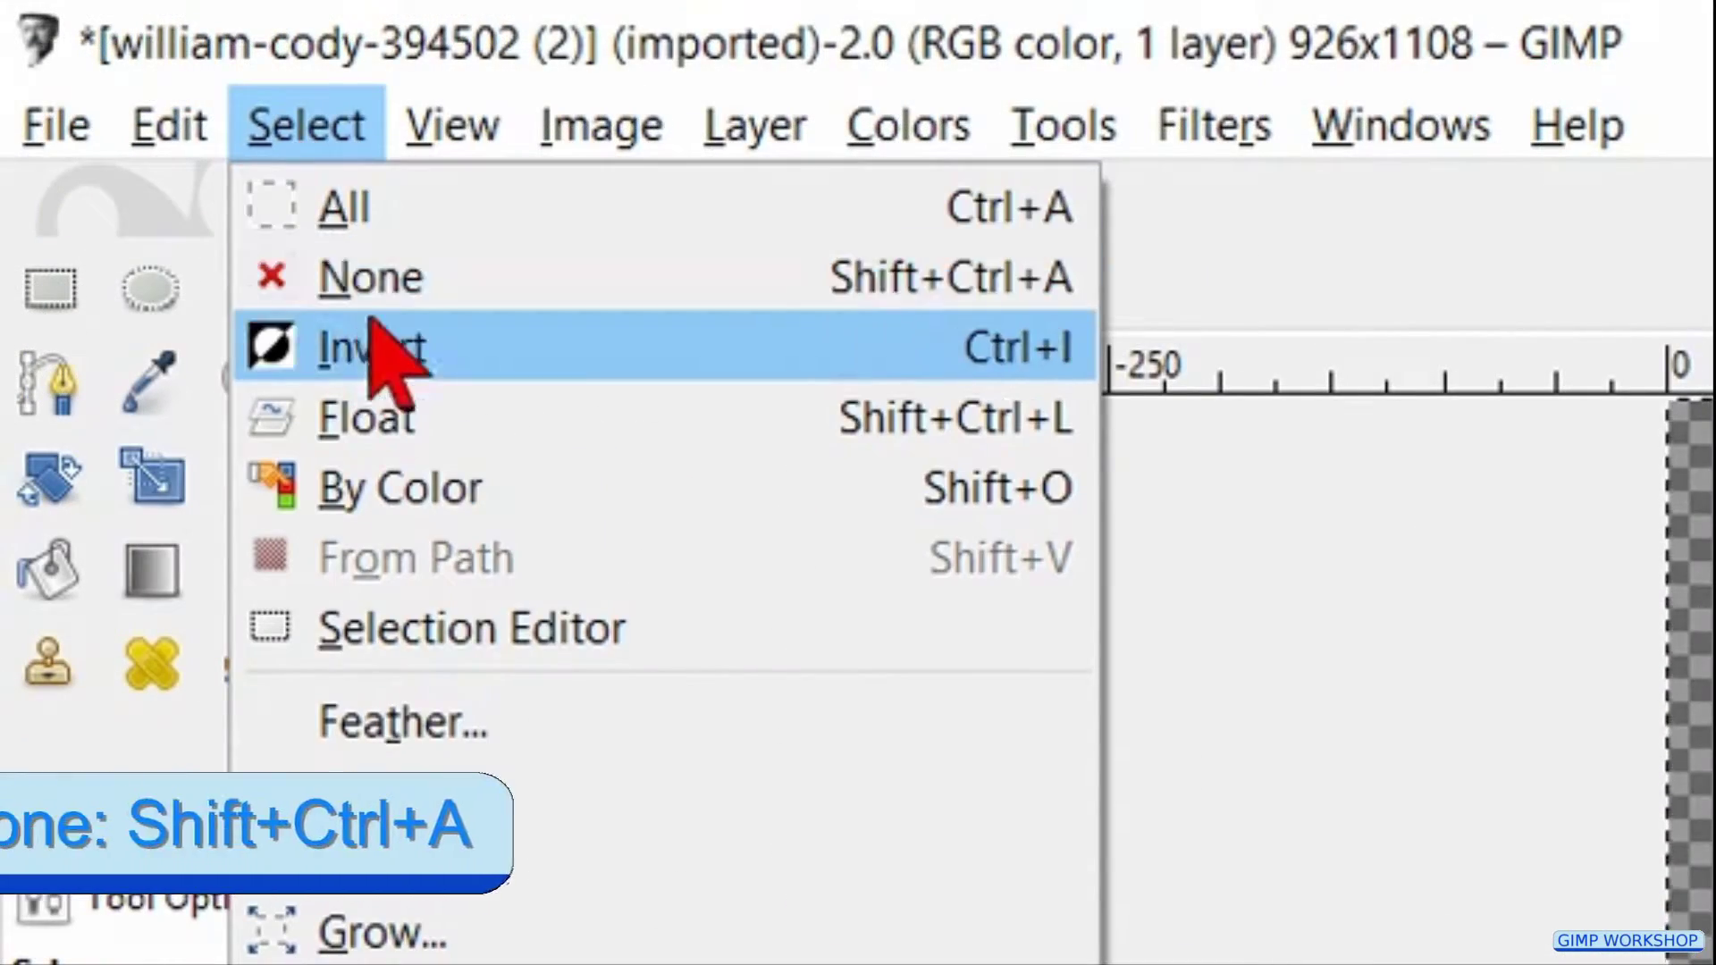
{"action": "left_click", "coordinate": [375, 279]}
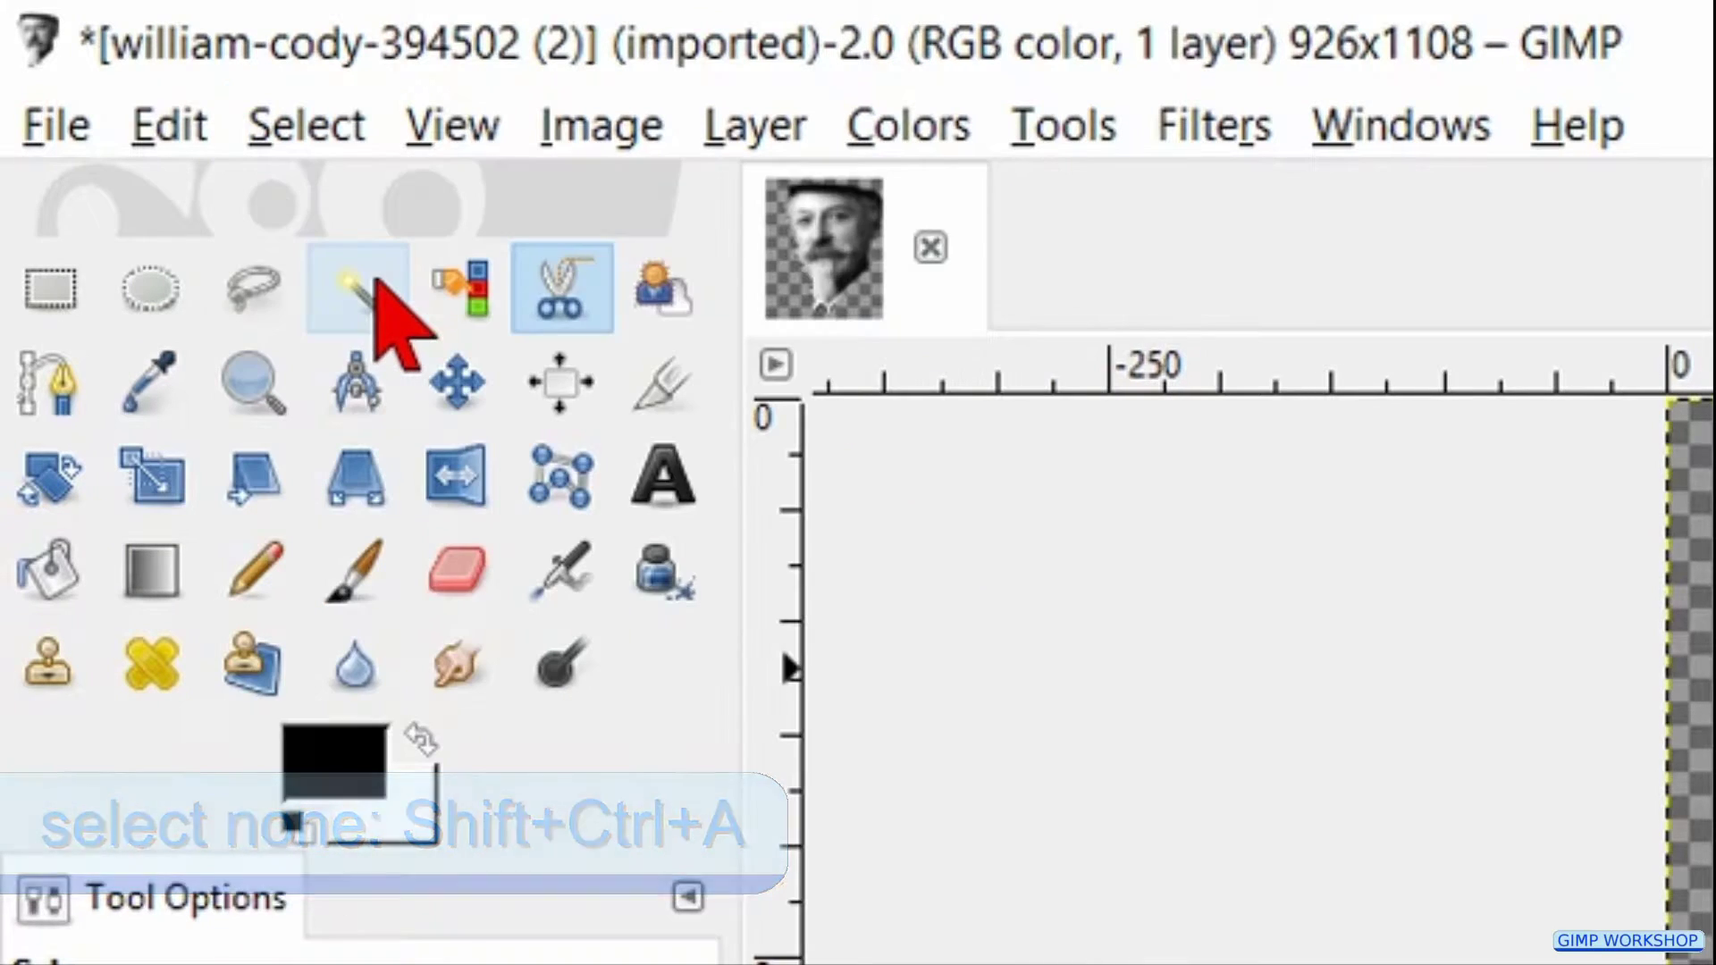
{"action": "left_click", "coordinate": [61, 114]}
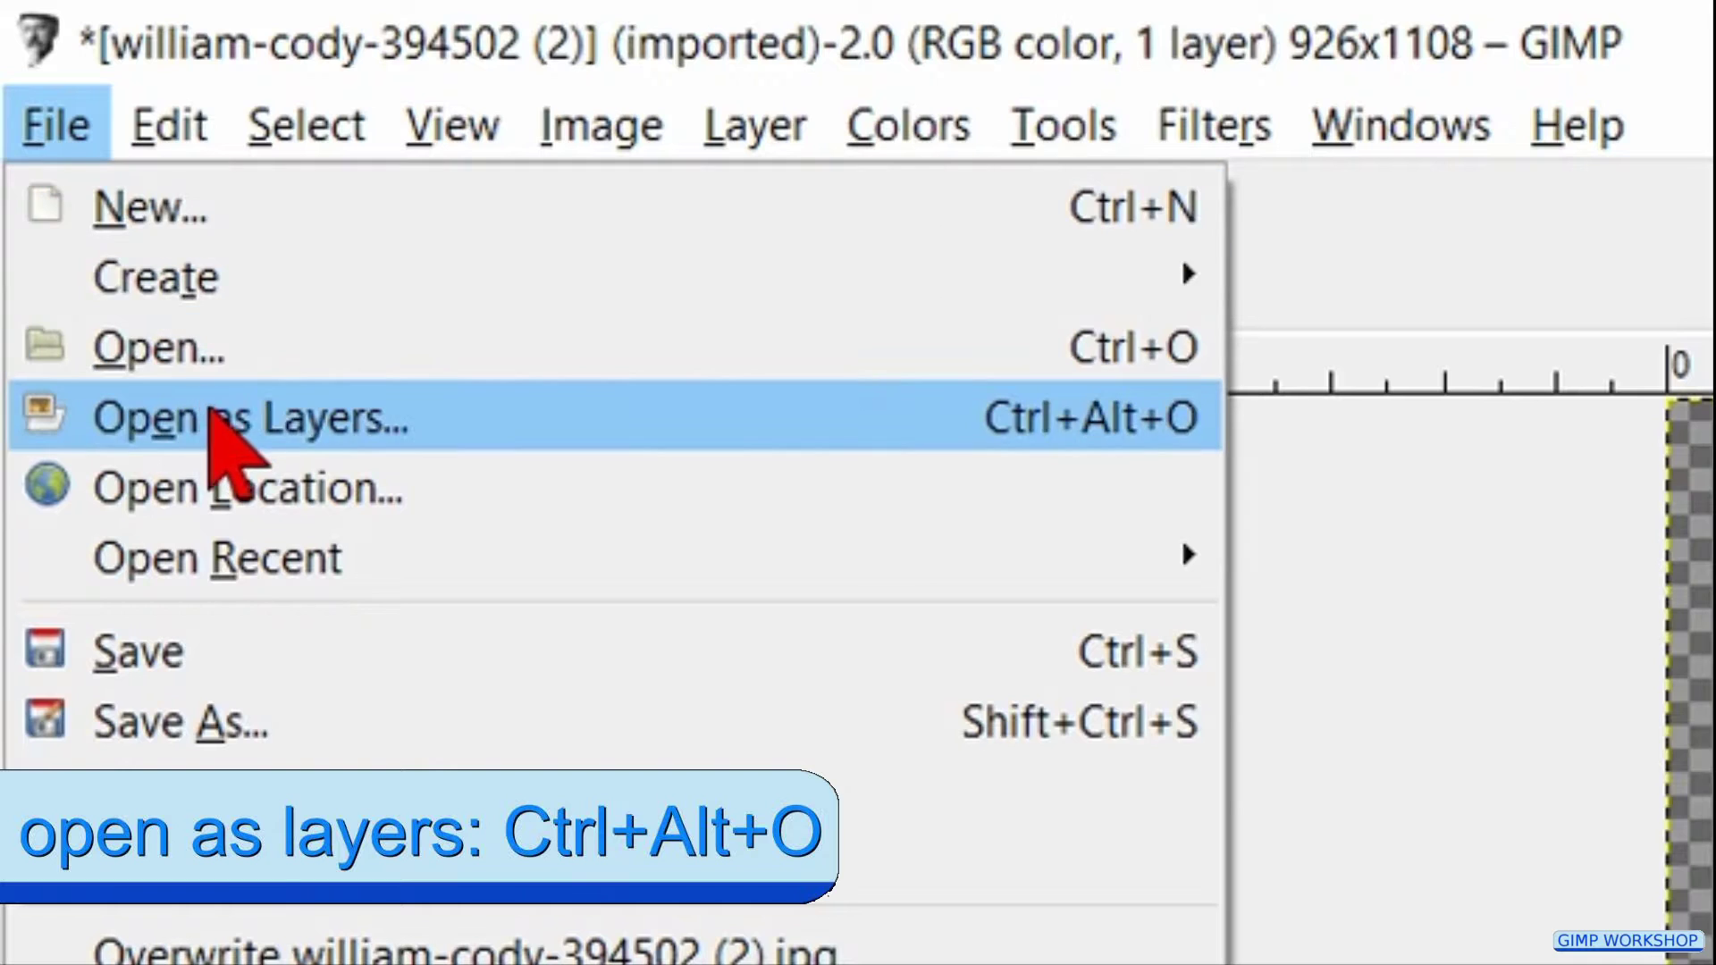
{"action": "left_click", "coordinate": [212, 413]}
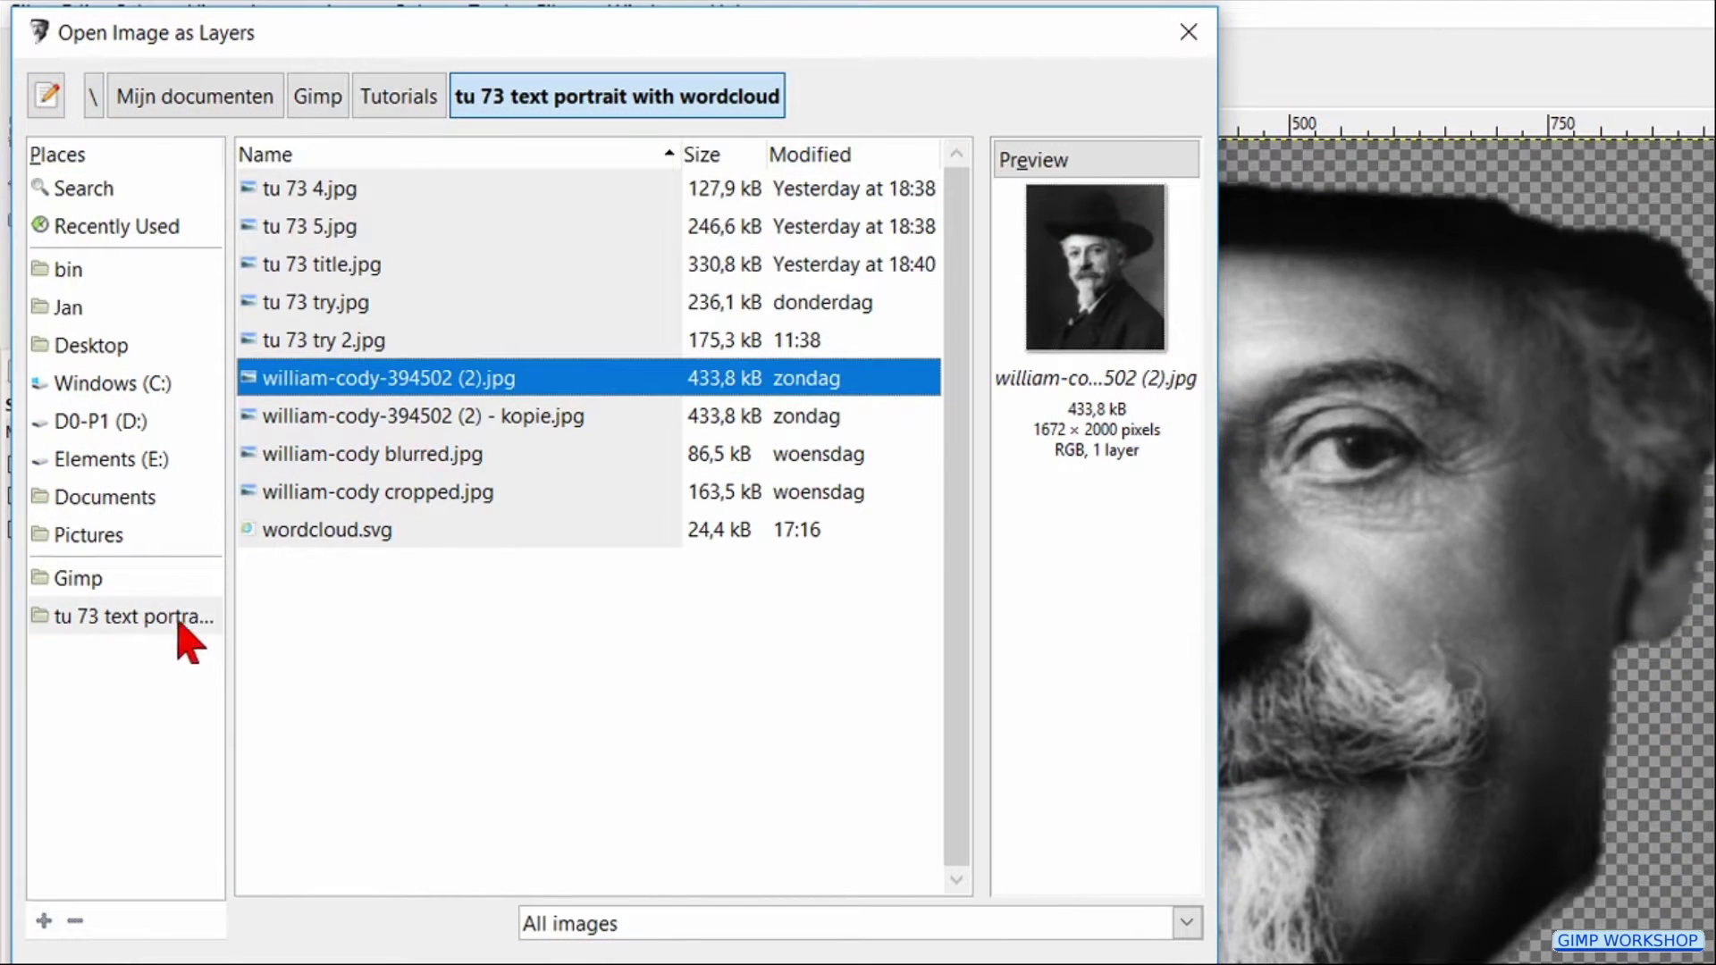
{"action": "left_click", "coordinate": [327, 532]}
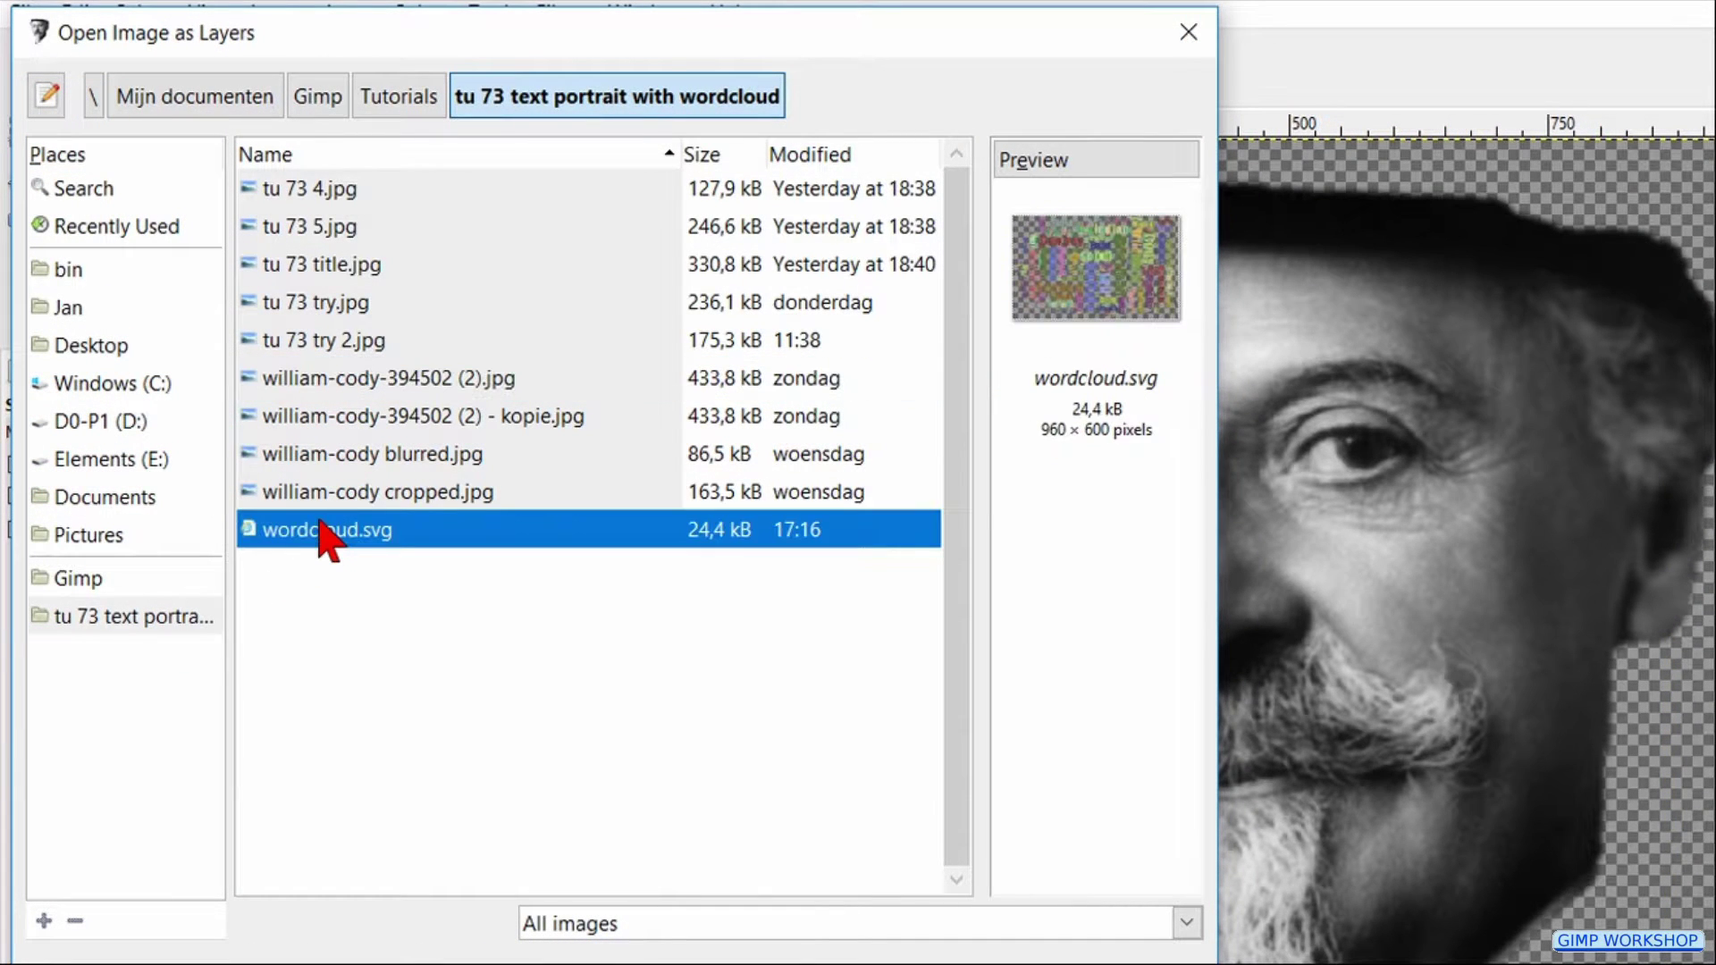
{"action": "double_click", "coordinate": [327, 533]}
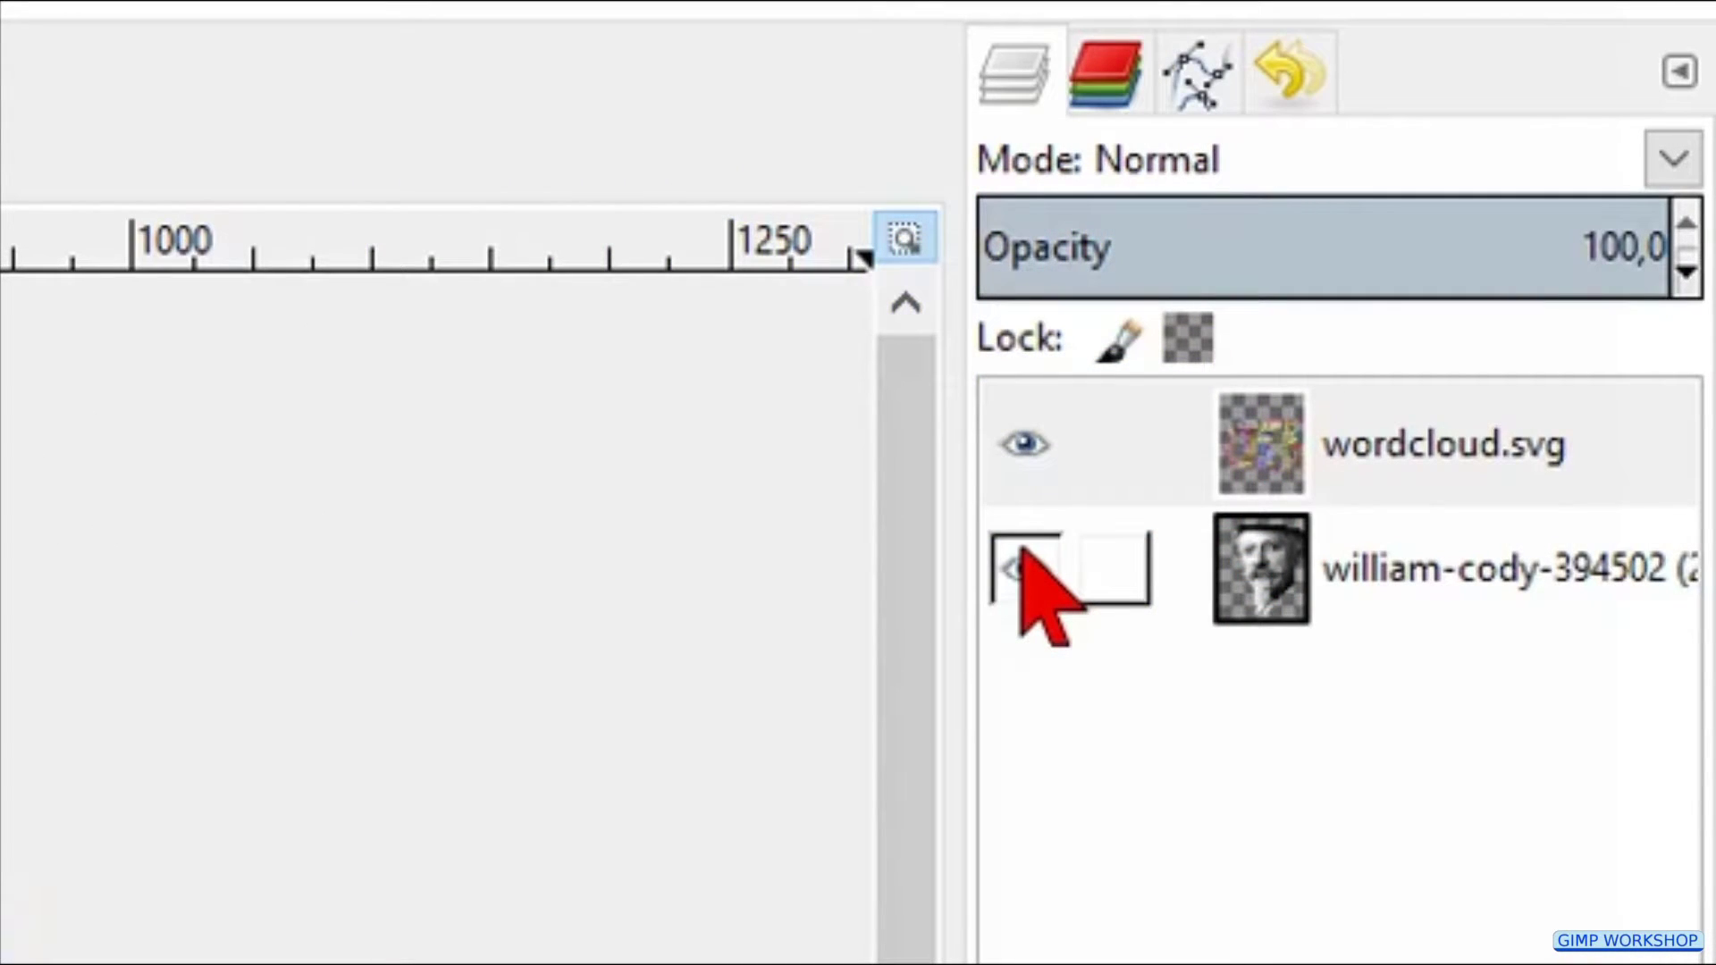
{"action": "left_click", "coordinate": [1022, 549]}
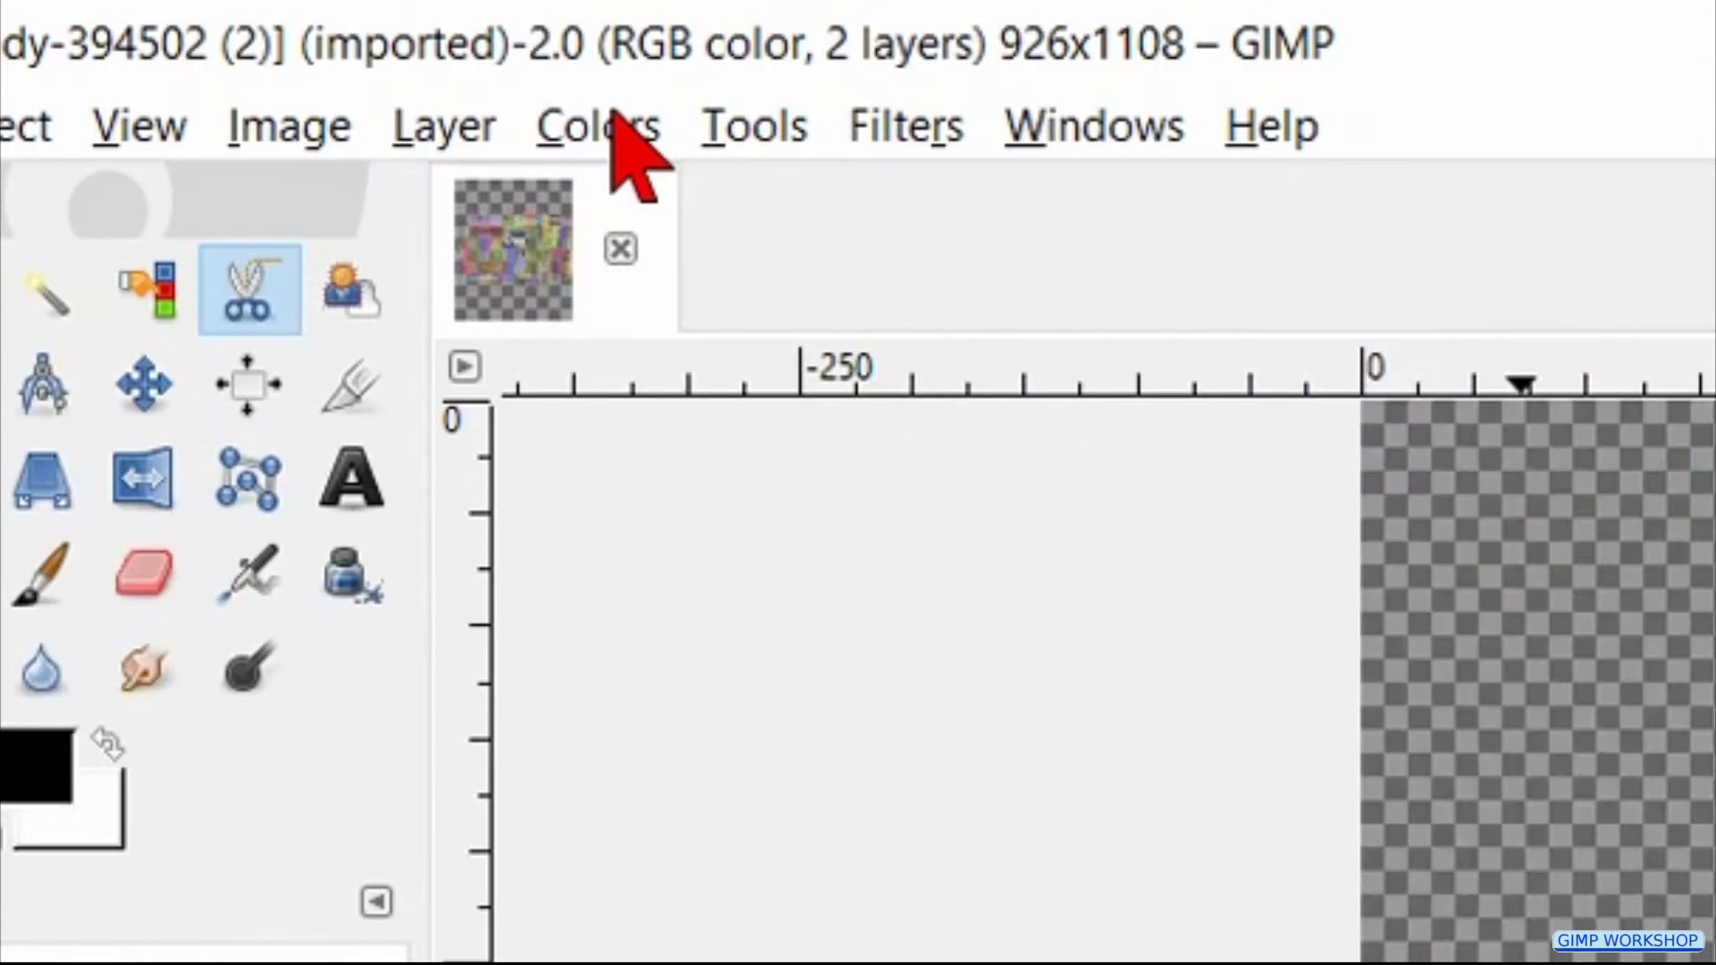
Apply Levels to the word cloud, dragging the white input from 254 down to 52
{"action": "left_click", "coordinate": [617, 127]}
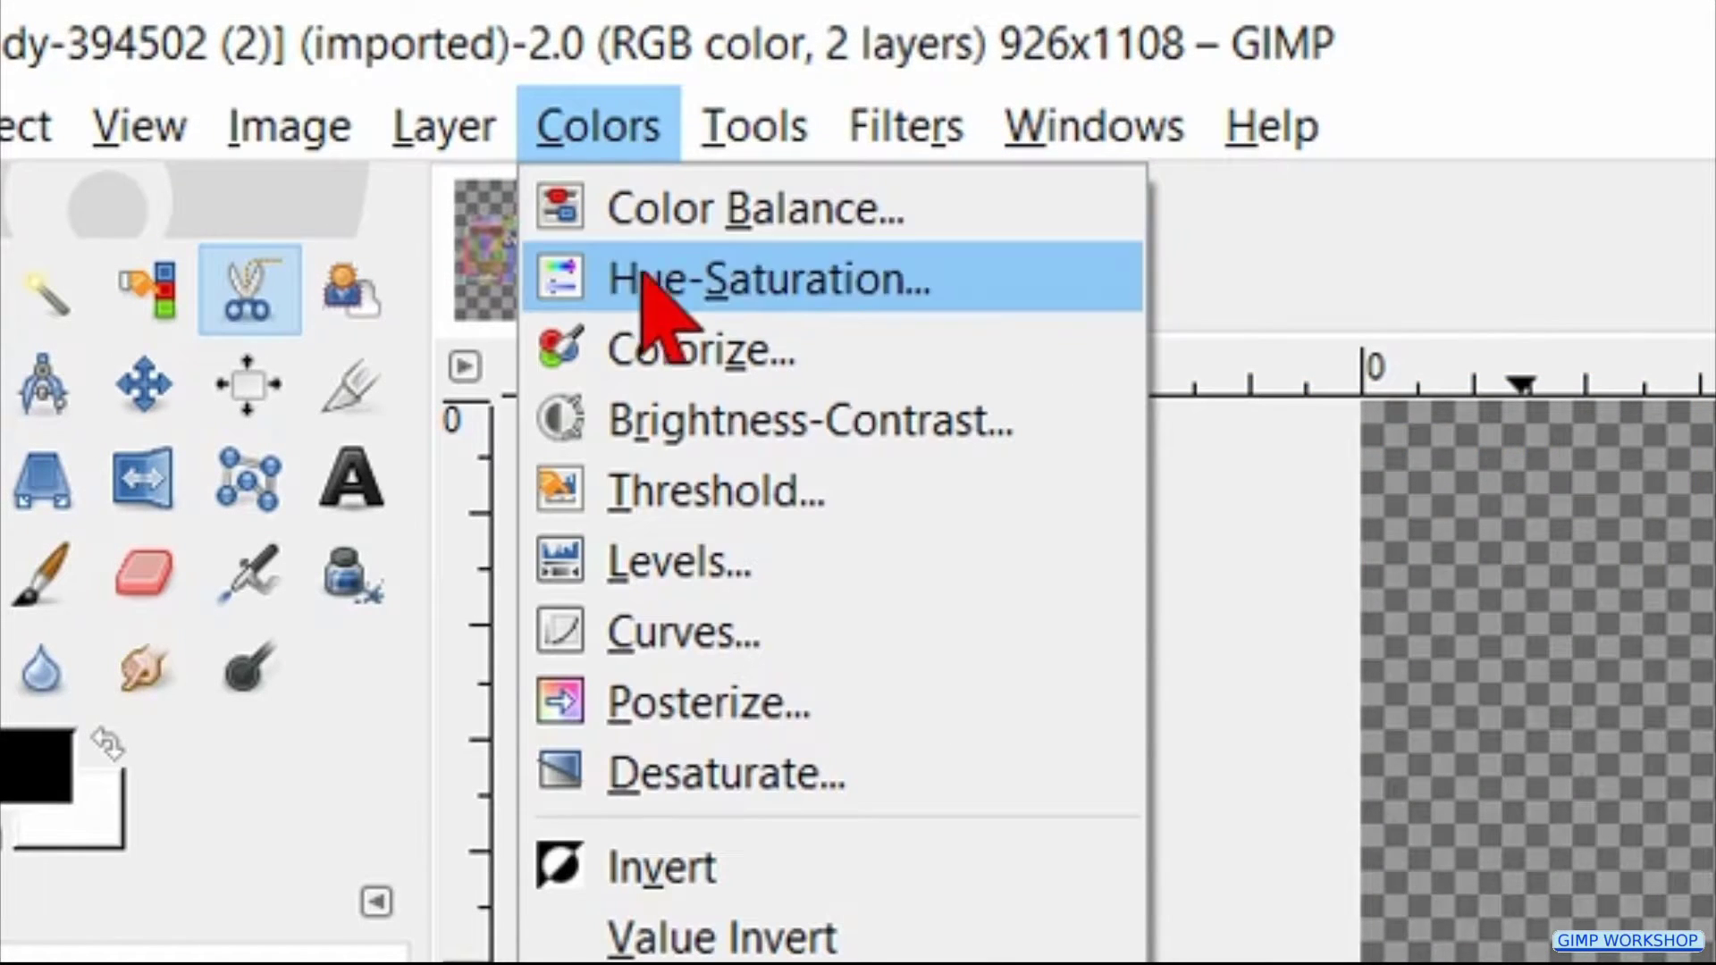
{"action": "left_click", "coordinate": [697, 564]}
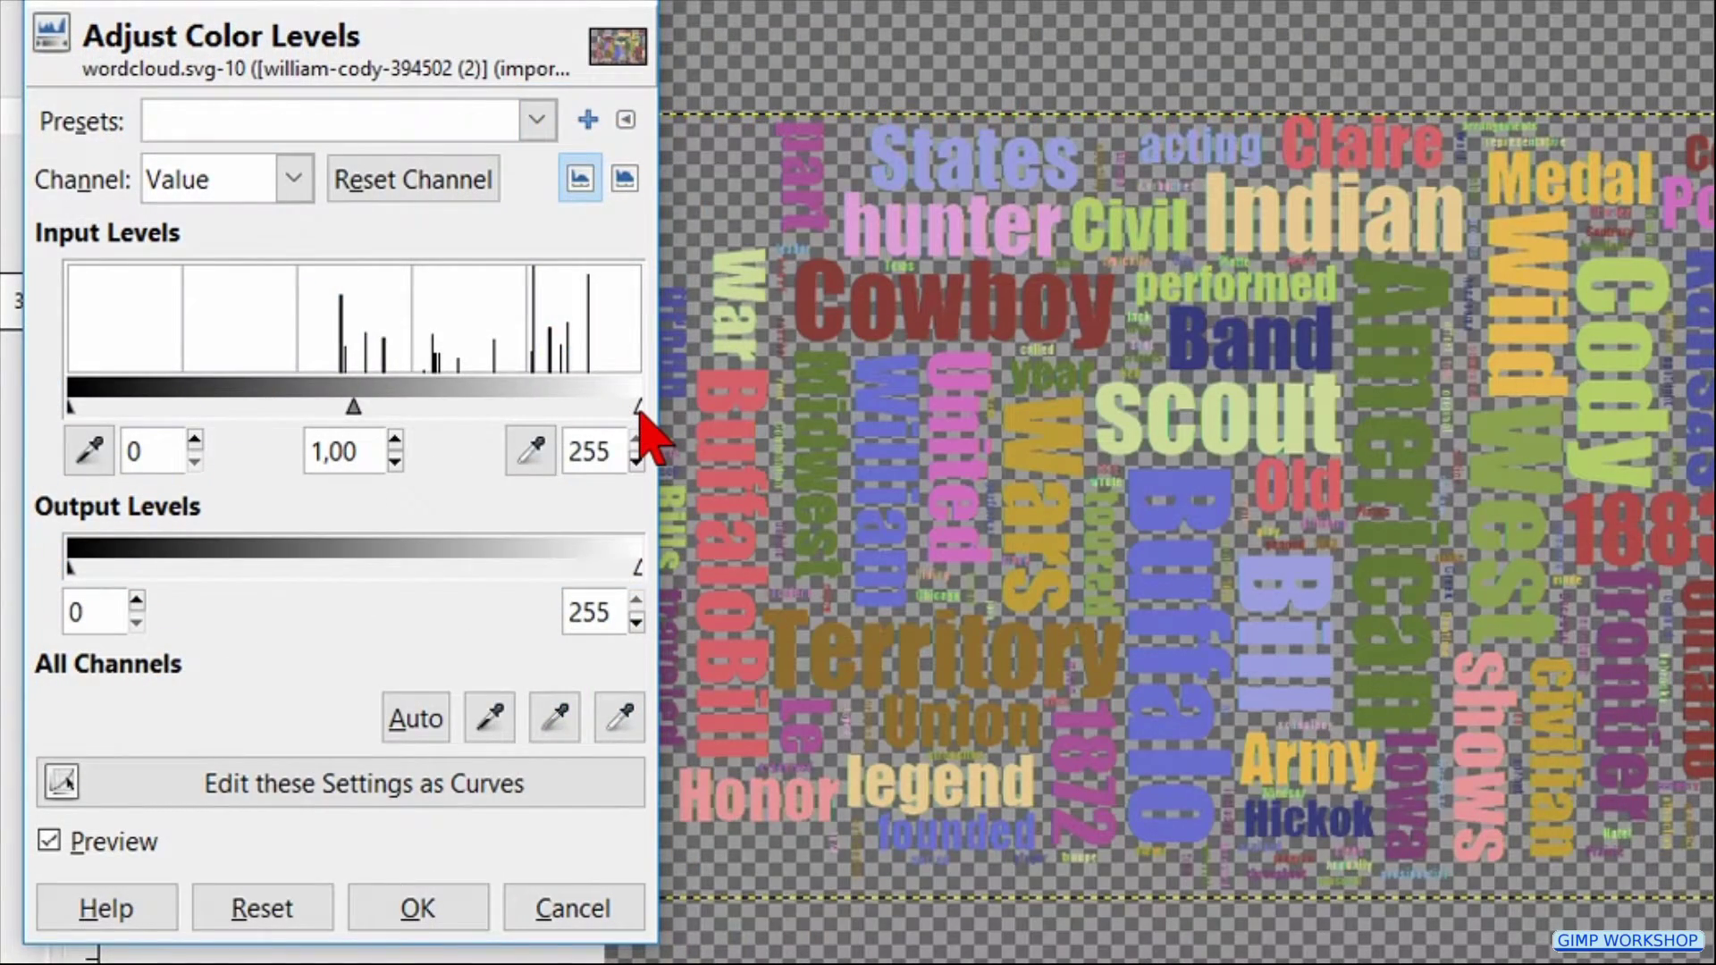
{"action": "left_click_drag", "start_coordinate": [640, 409], "coordinate": [61, 406]}
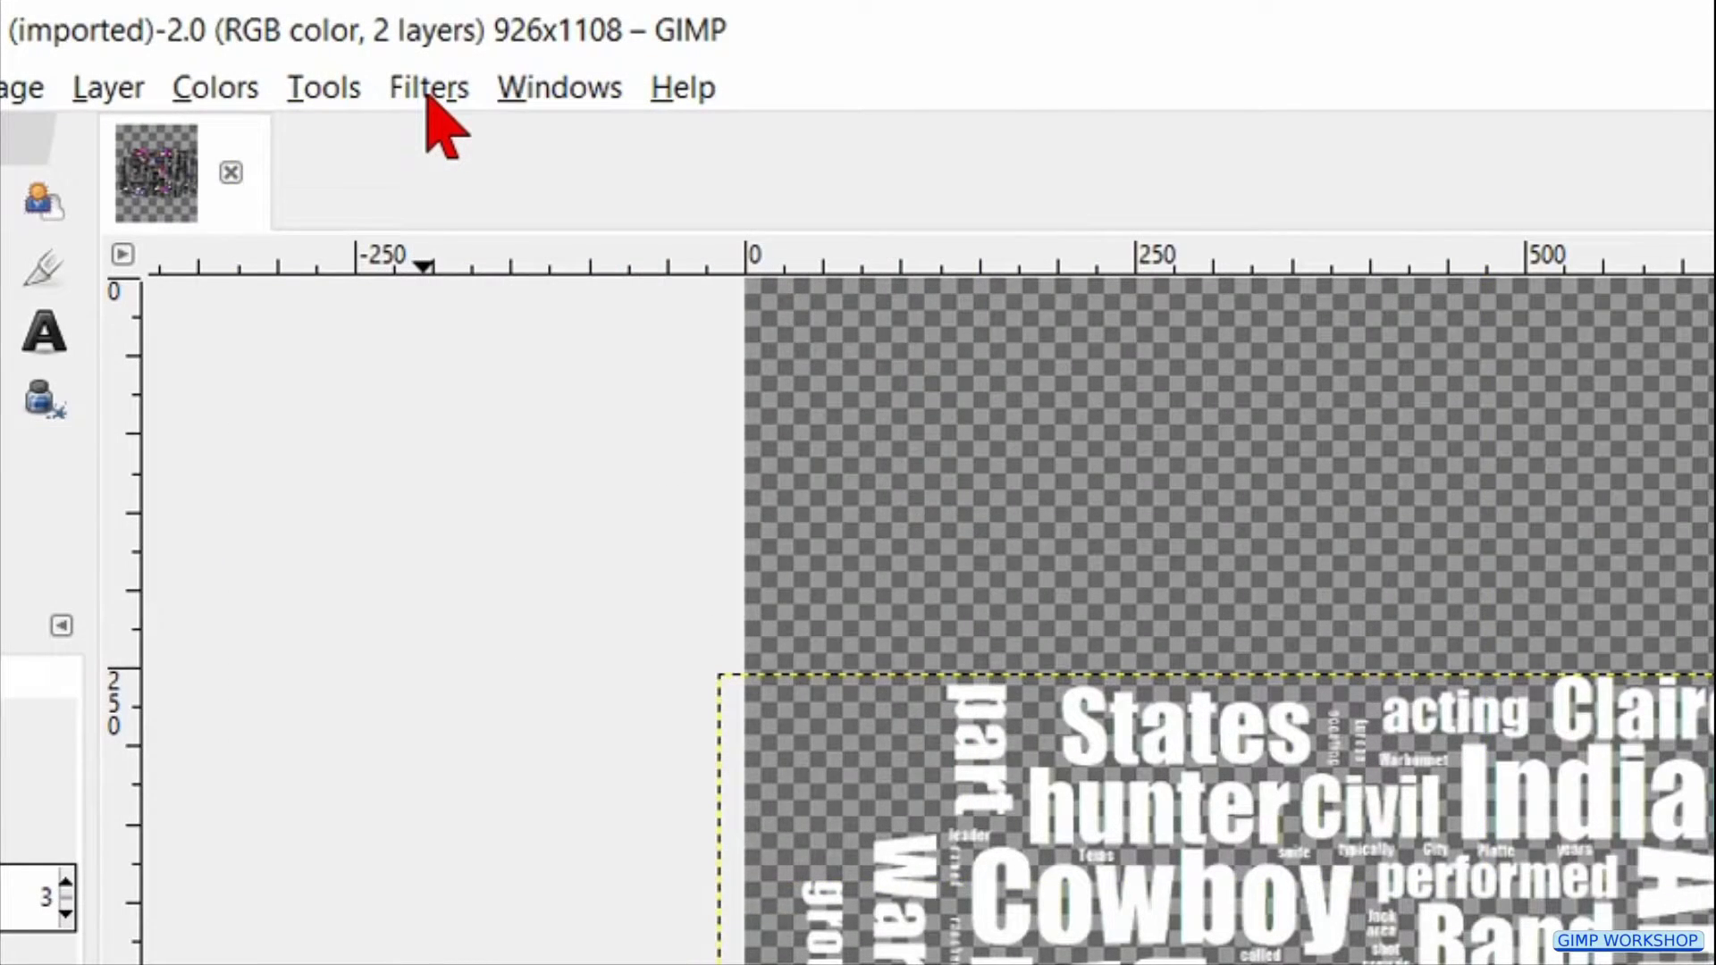
Add a Drop Shadow filter to the word cloud with blur radius 10
{"action": "left_click", "coordinate": [429, 89]}
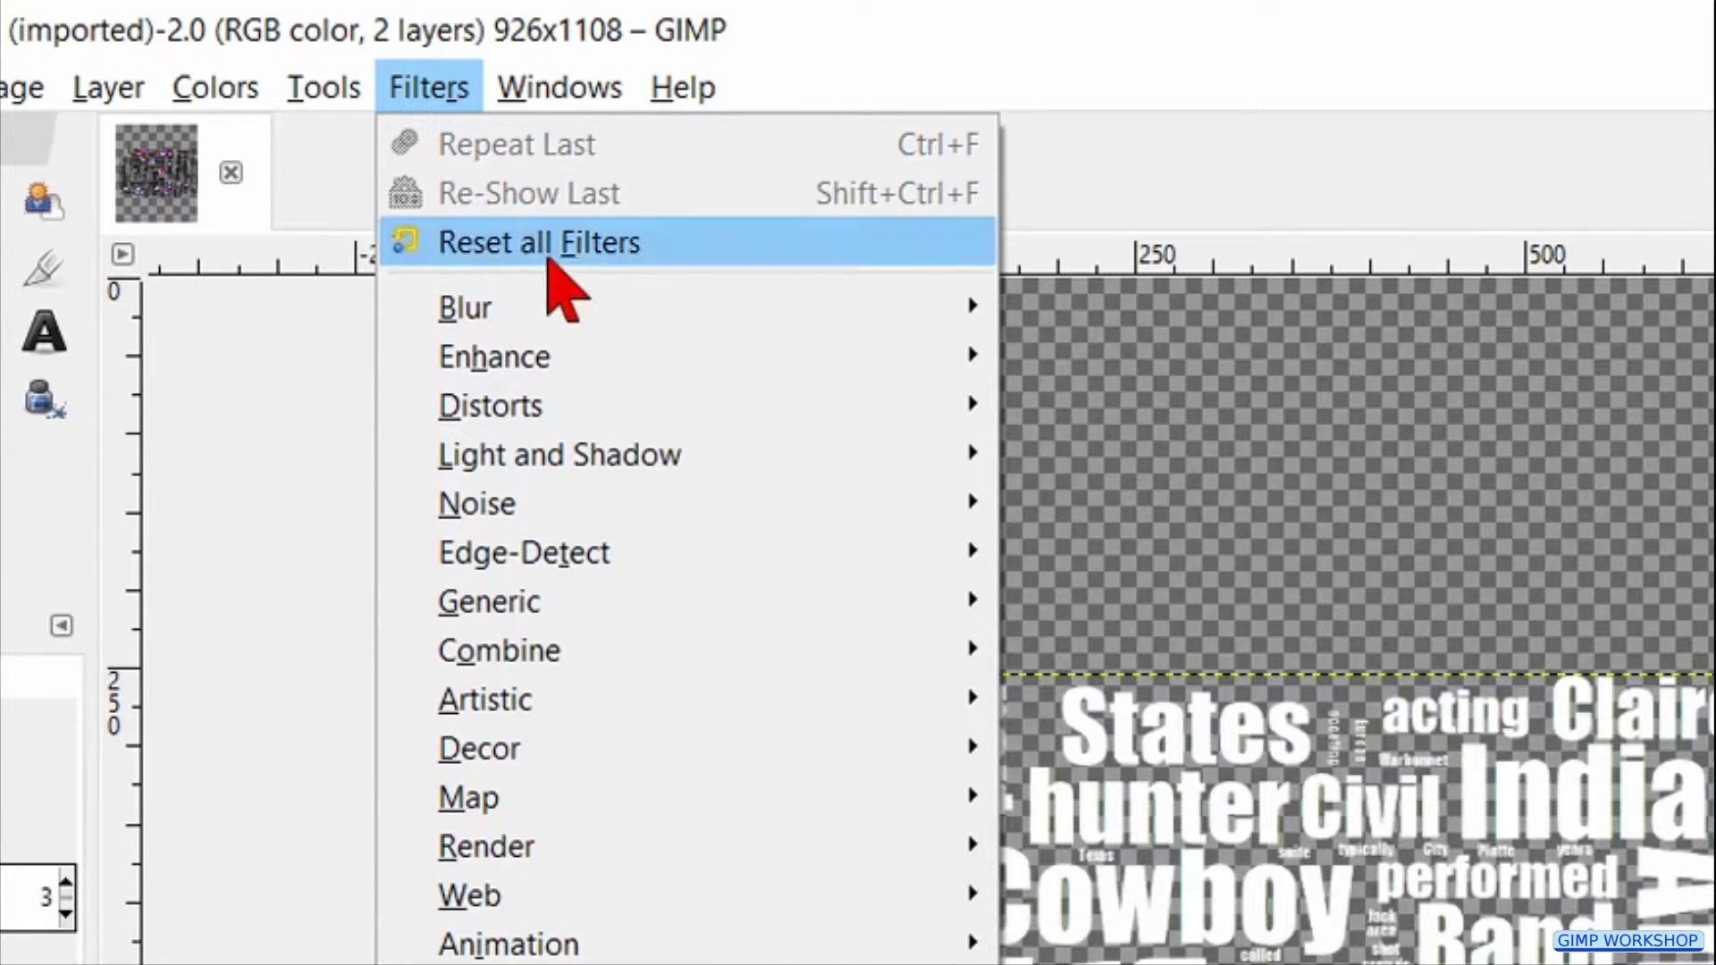
{"action": "mouse_move", "coordinate": [965, 457]}
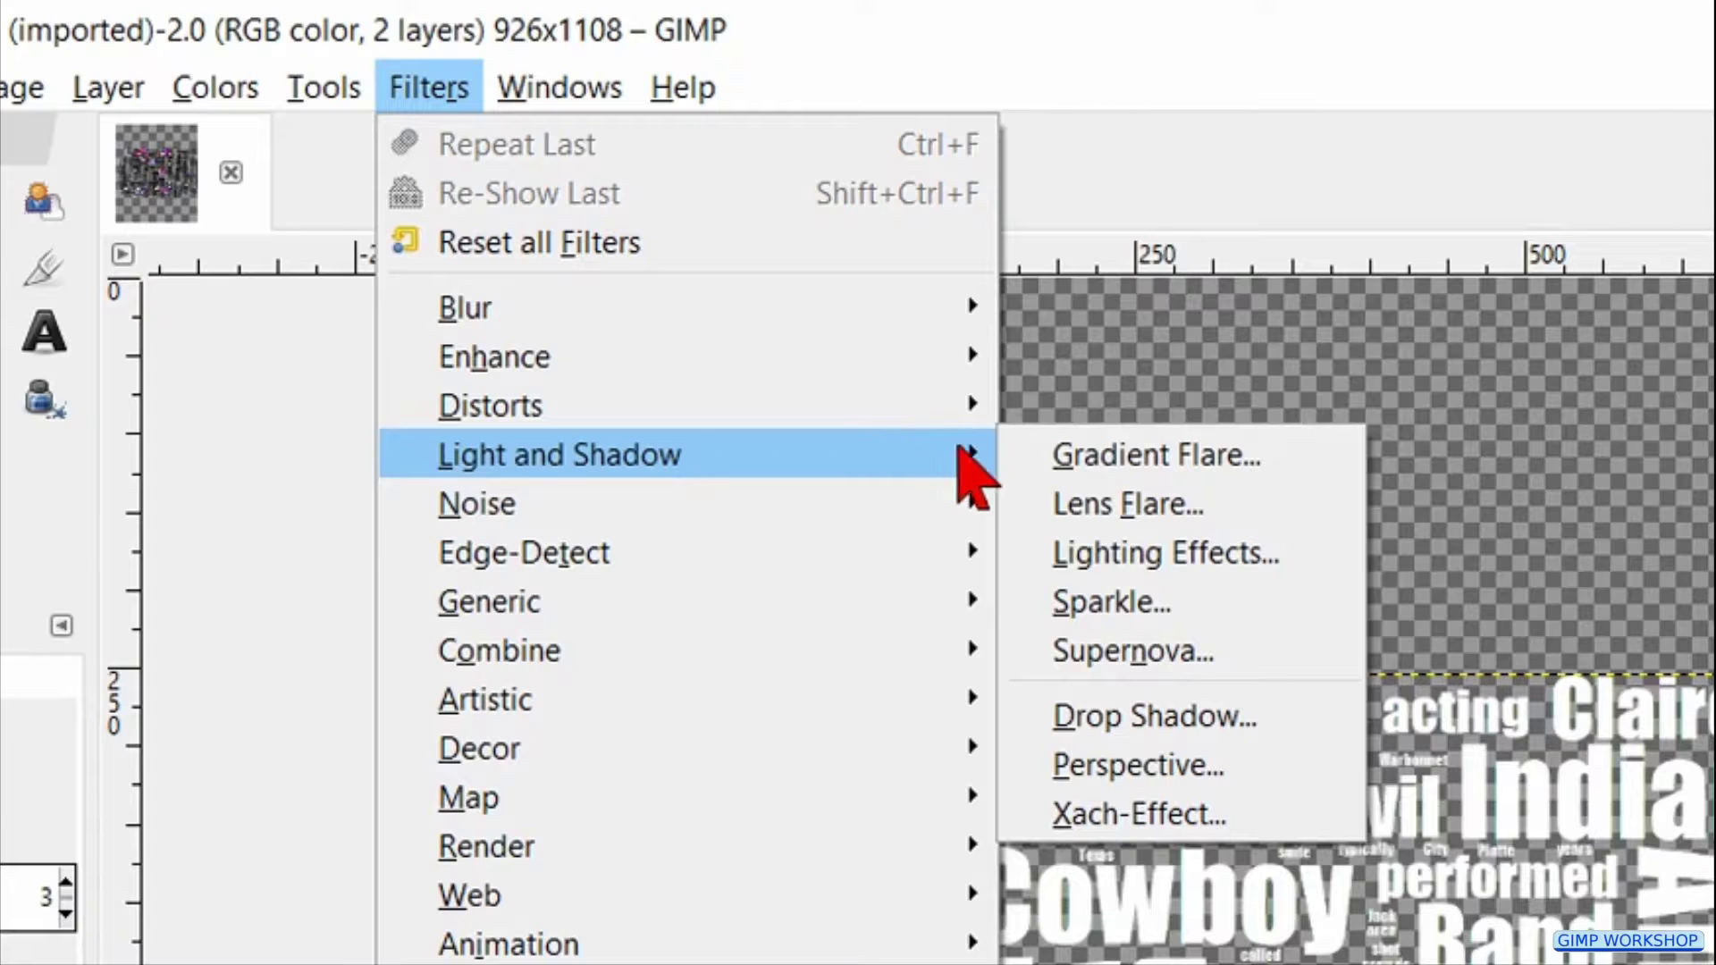
{"action": "left_click", "coordinate": [1162, 719]}
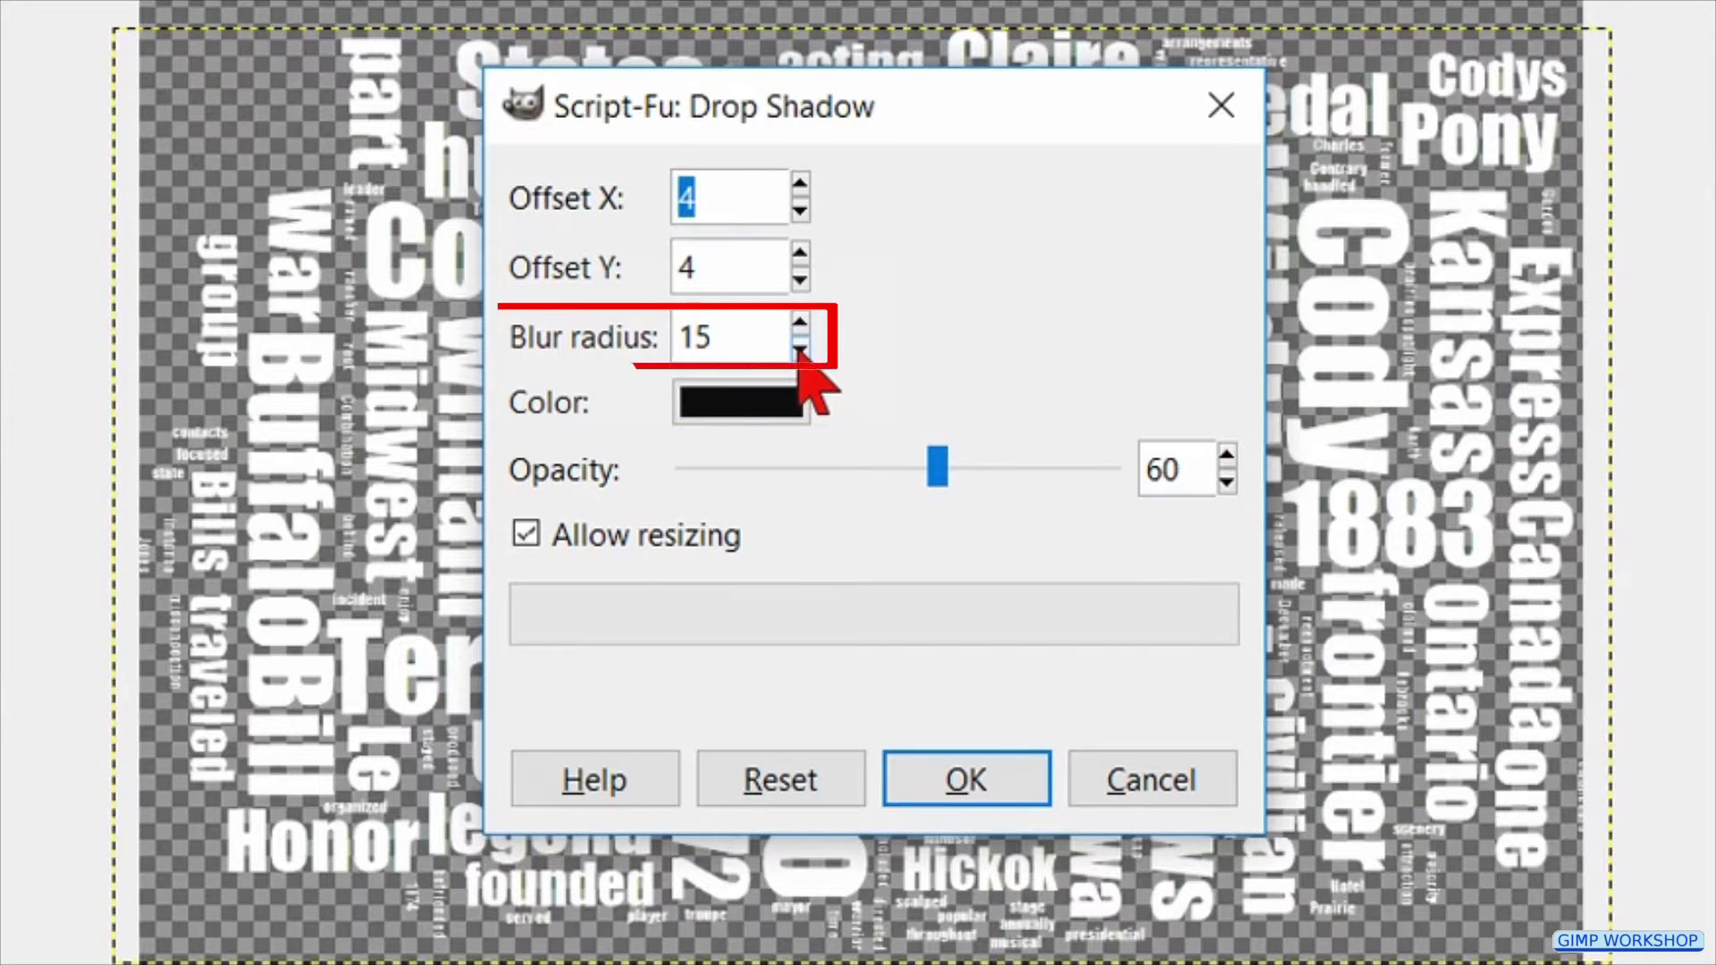
{"action": "left_click", "coordinate": [800, 350]}
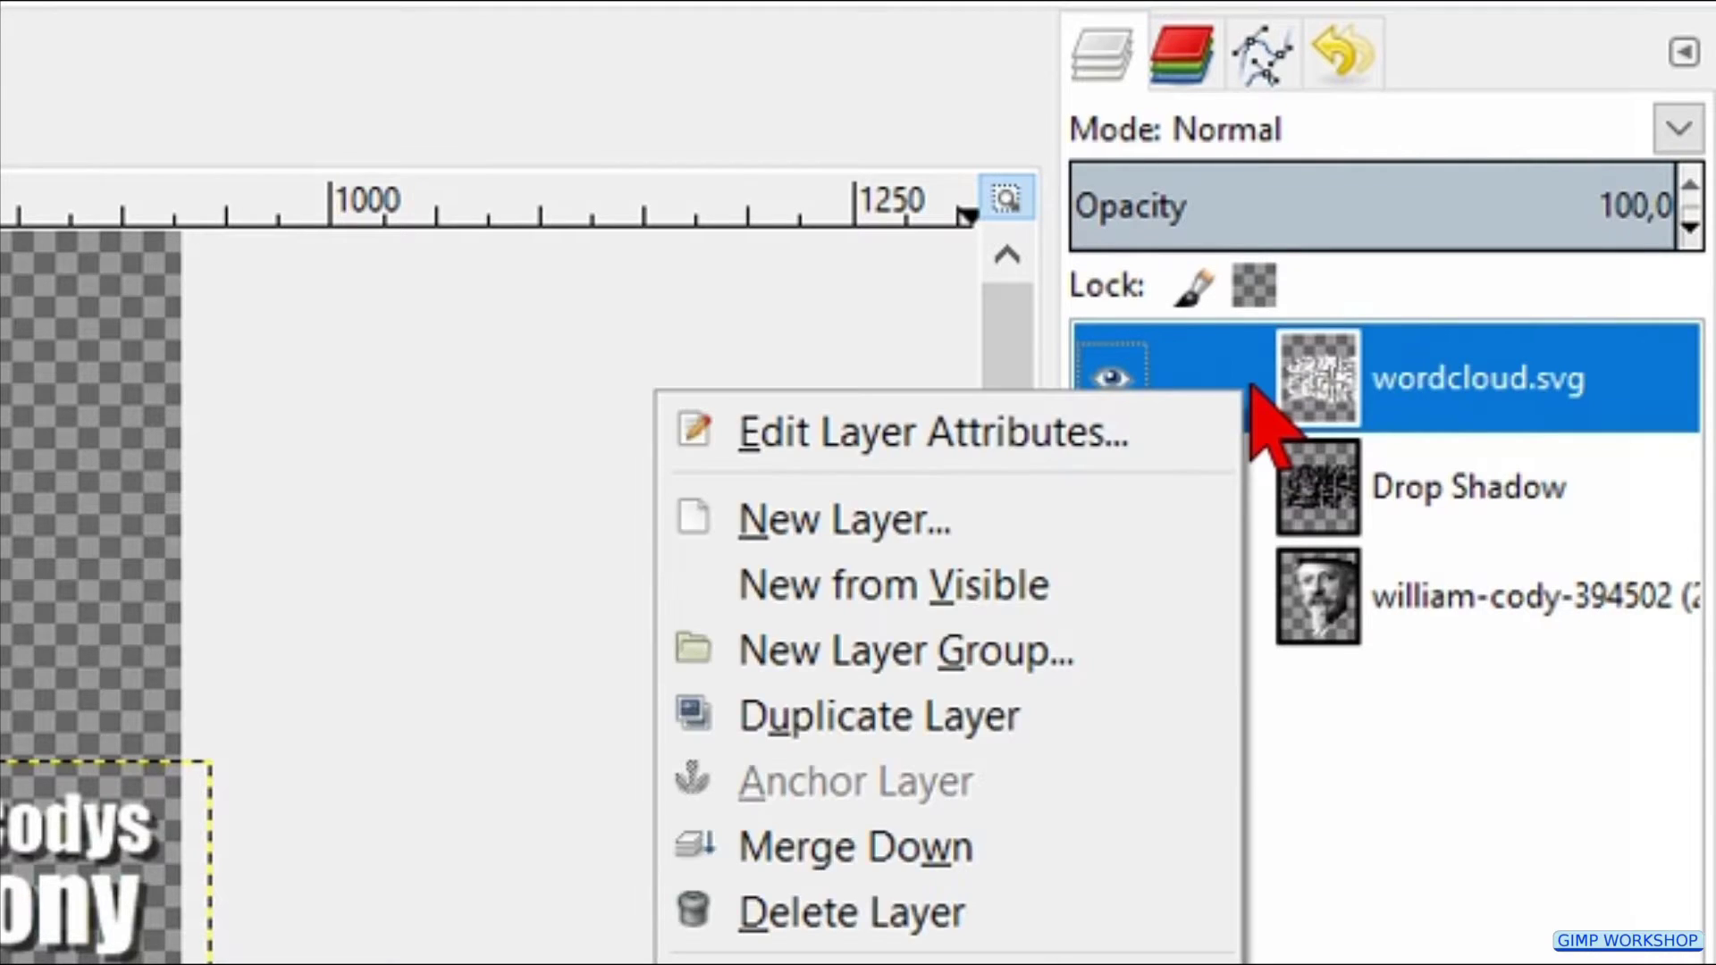
Merge wordcloud.svg down onto its drop shadow and rename the merged layer 'text'
{"action": "left_click", "coordinate": [1000, 832]}
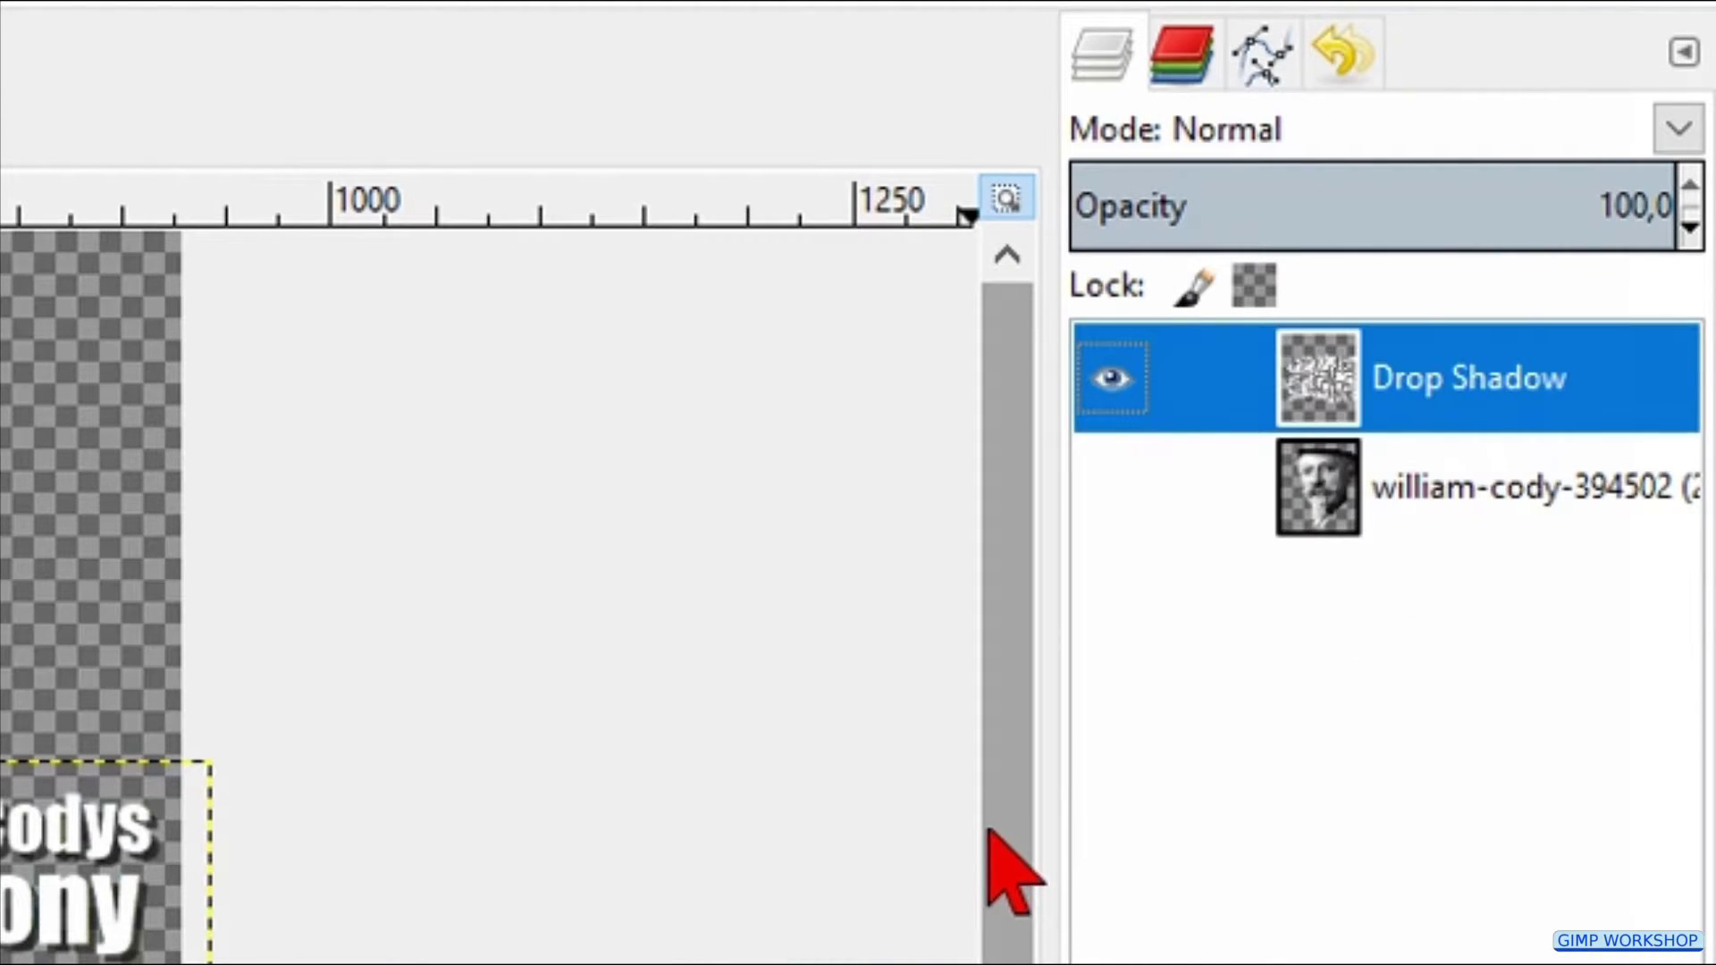
{"action": "double_click", "coordinate": [1408, 379]}
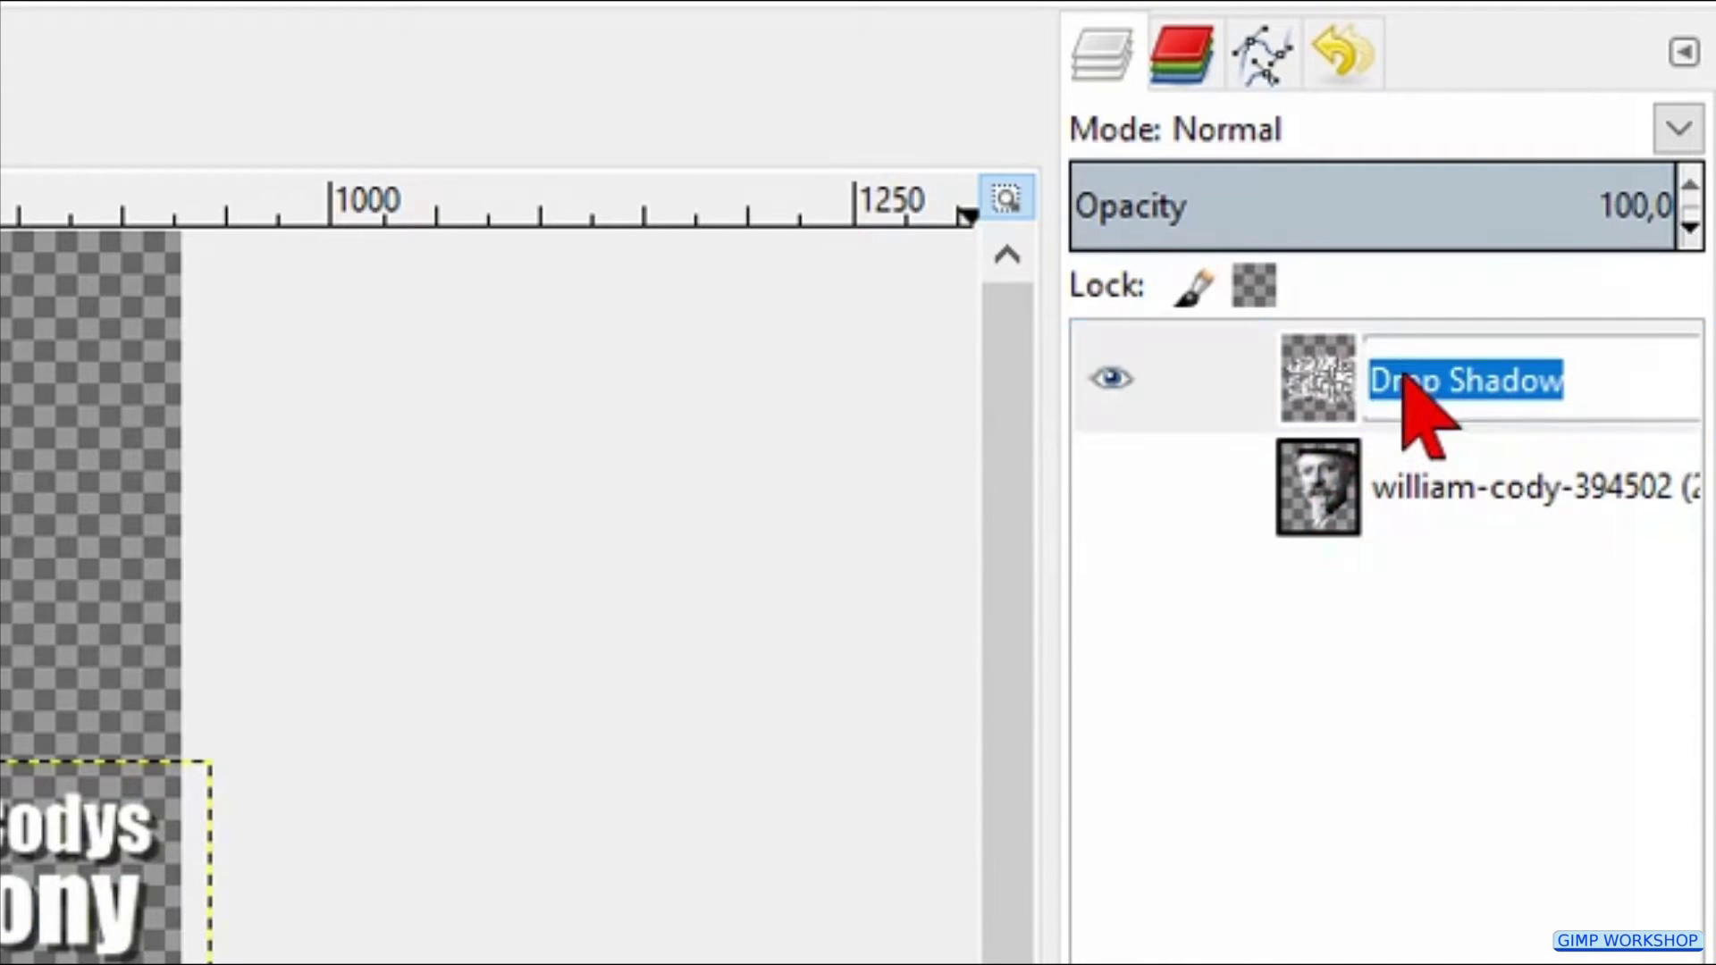
{"action": "type", "text": "text"}
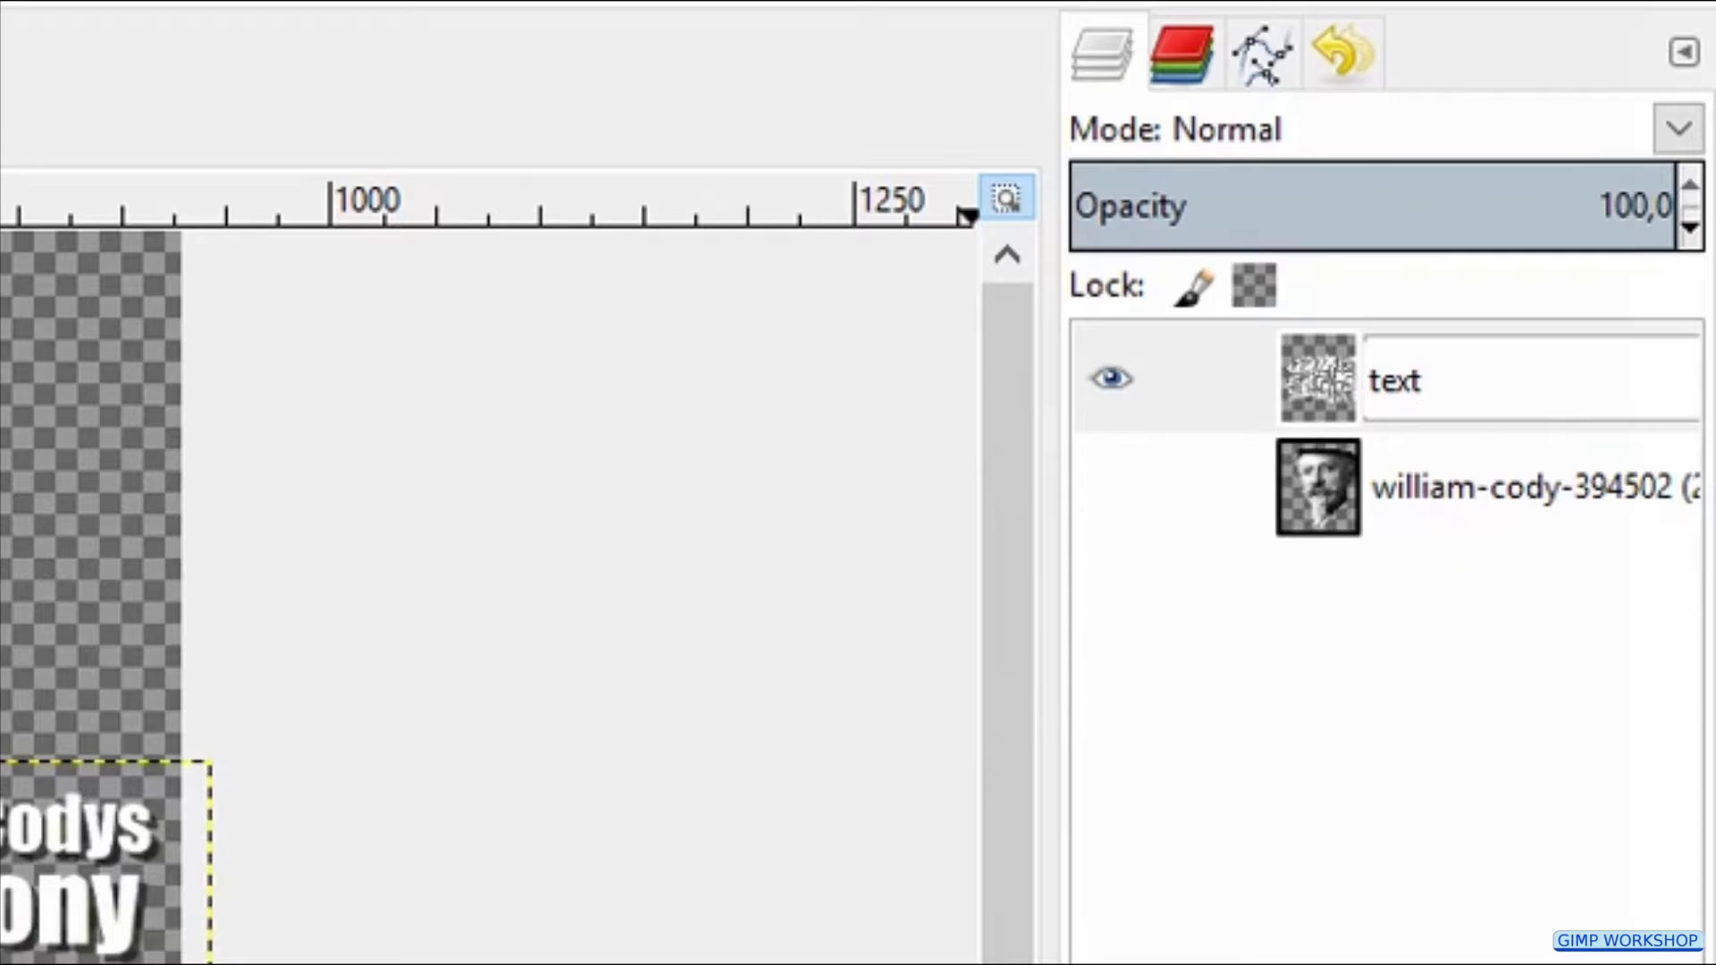
{"action": "key", "text": "Return"}
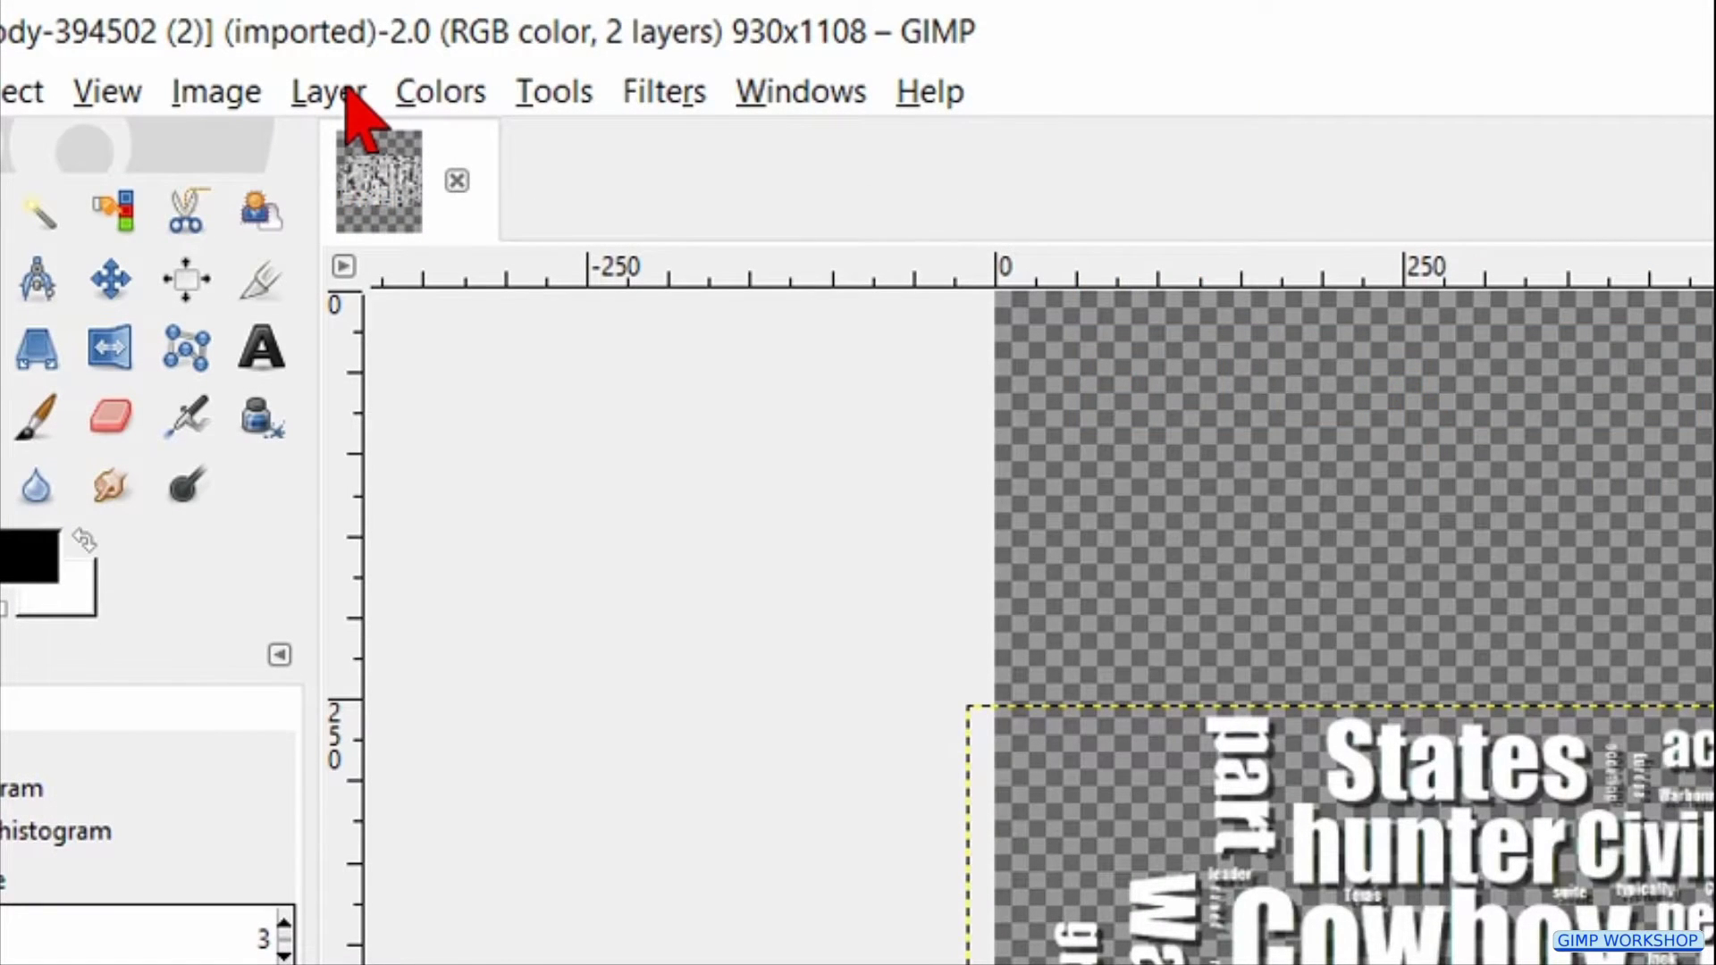
Rotate the text layer 90° counter-clockwise from the Layer > Transform menu
{"action": "left_click", "coordinate": [327, 92]}
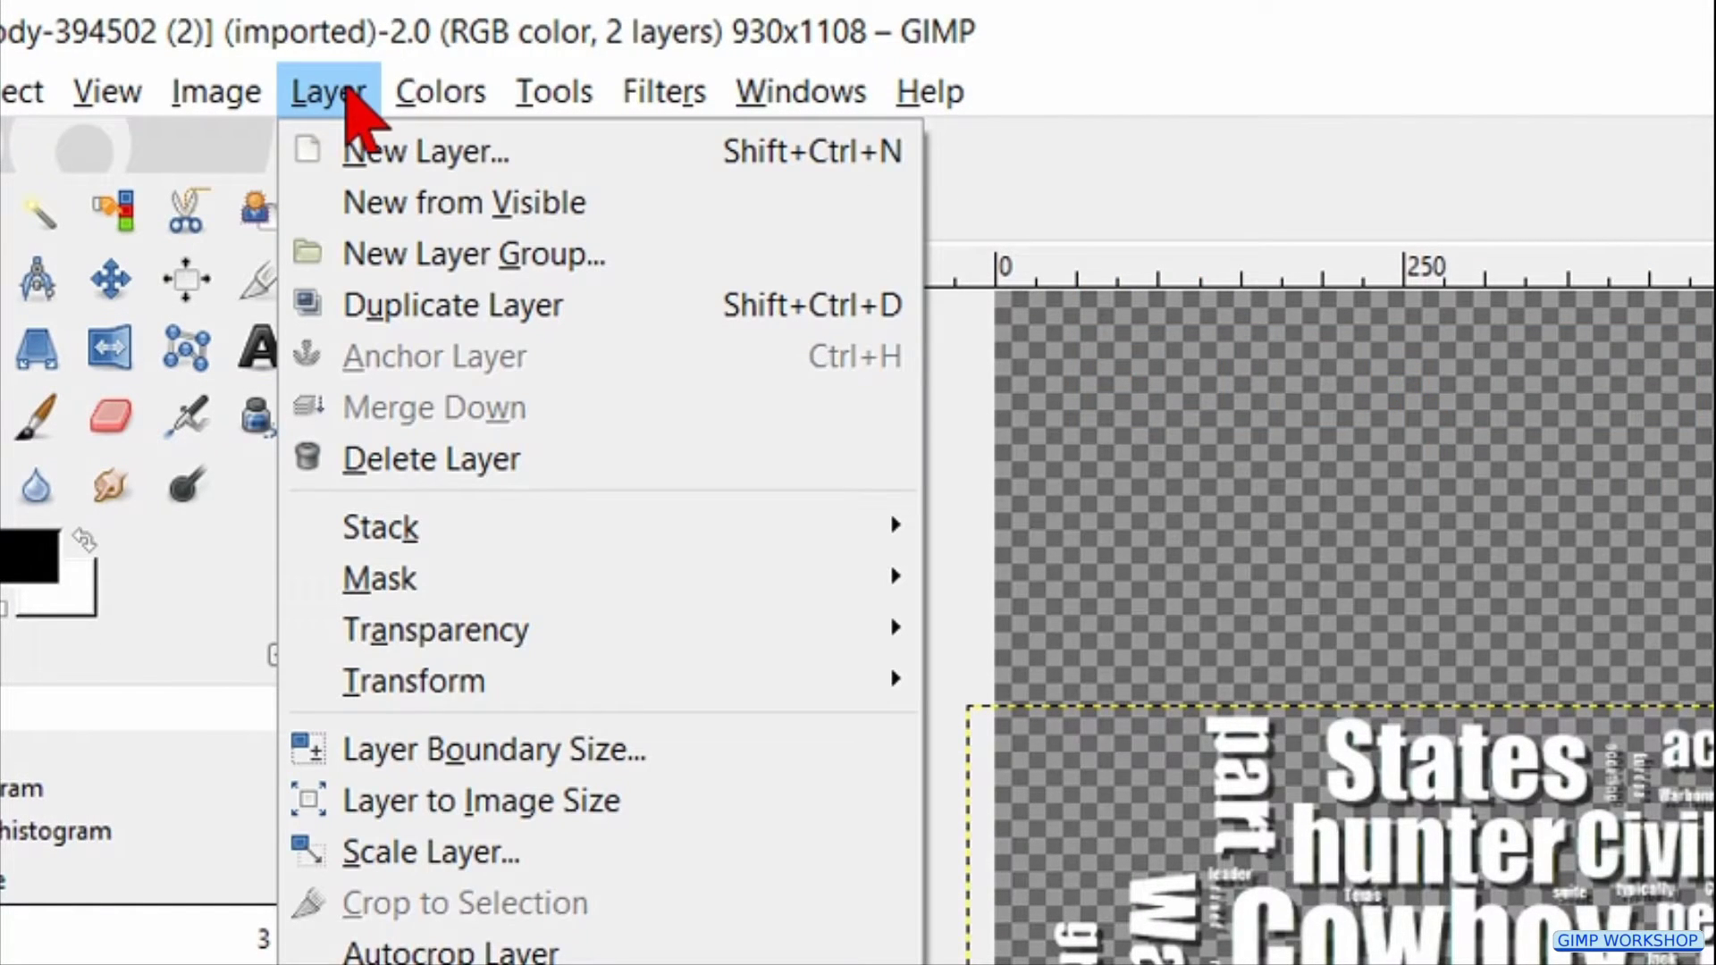
{"action": "mouse_move", "coordinate": [878, 695]}
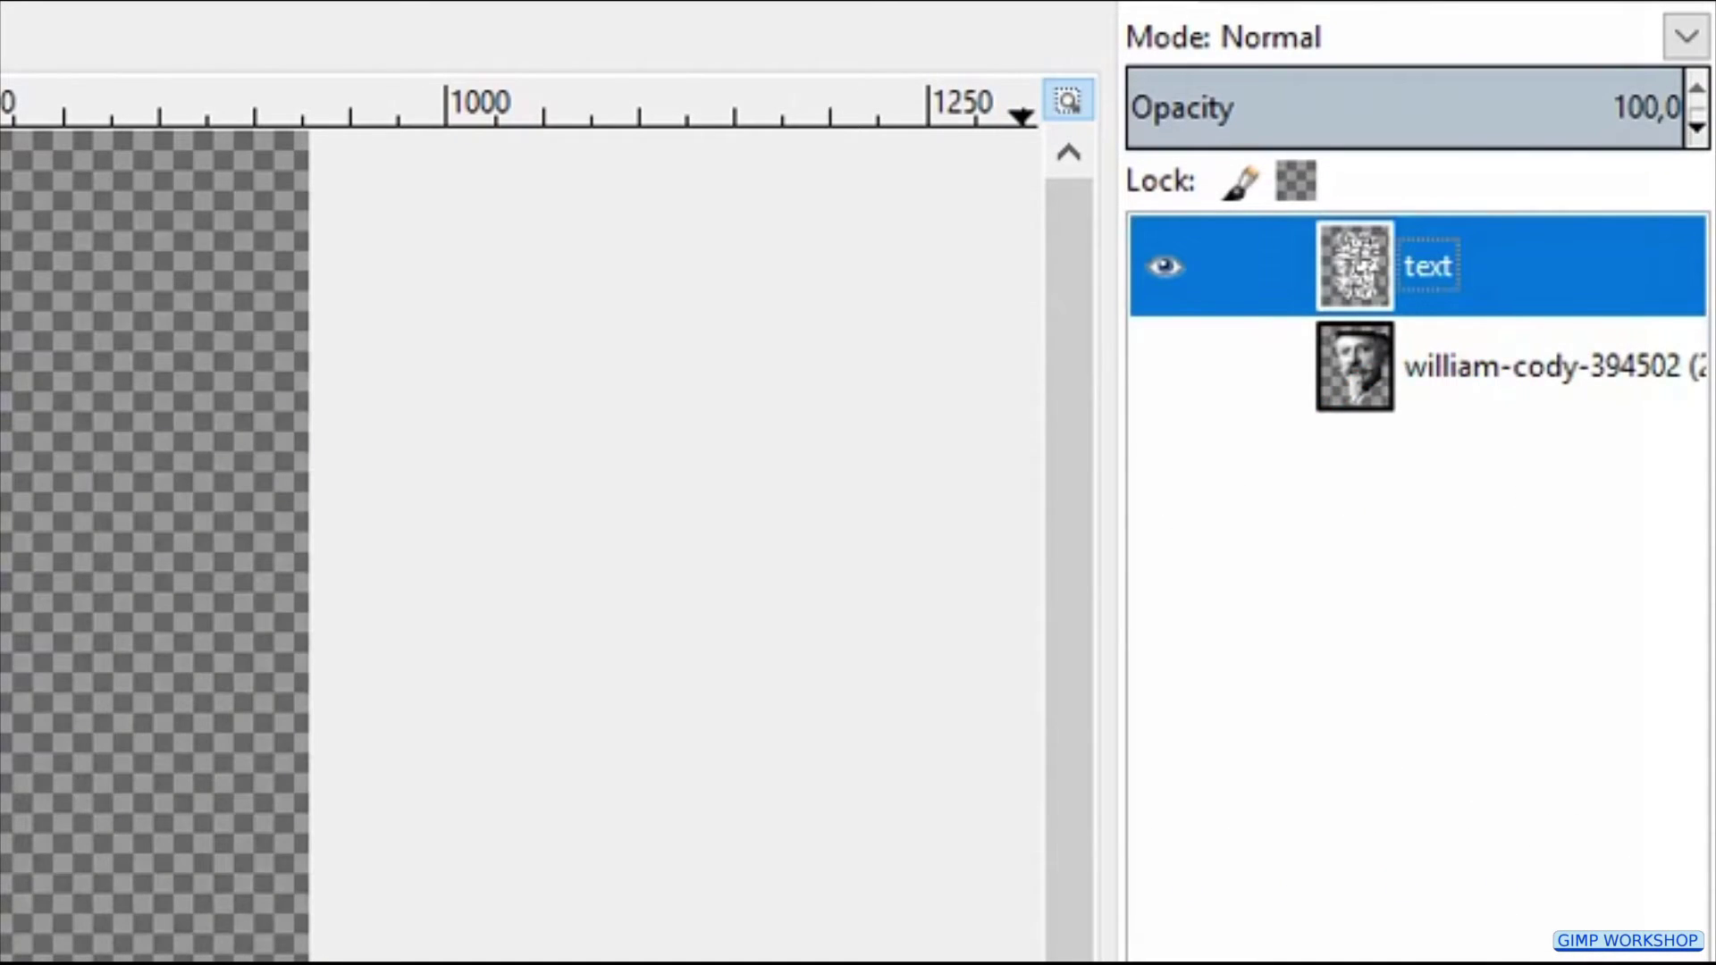
Duplicate the text layer repeatedly with Shift+Ctrl+D to stack copies above it
{"action": "key", "text": "ctrl+shift+d"}
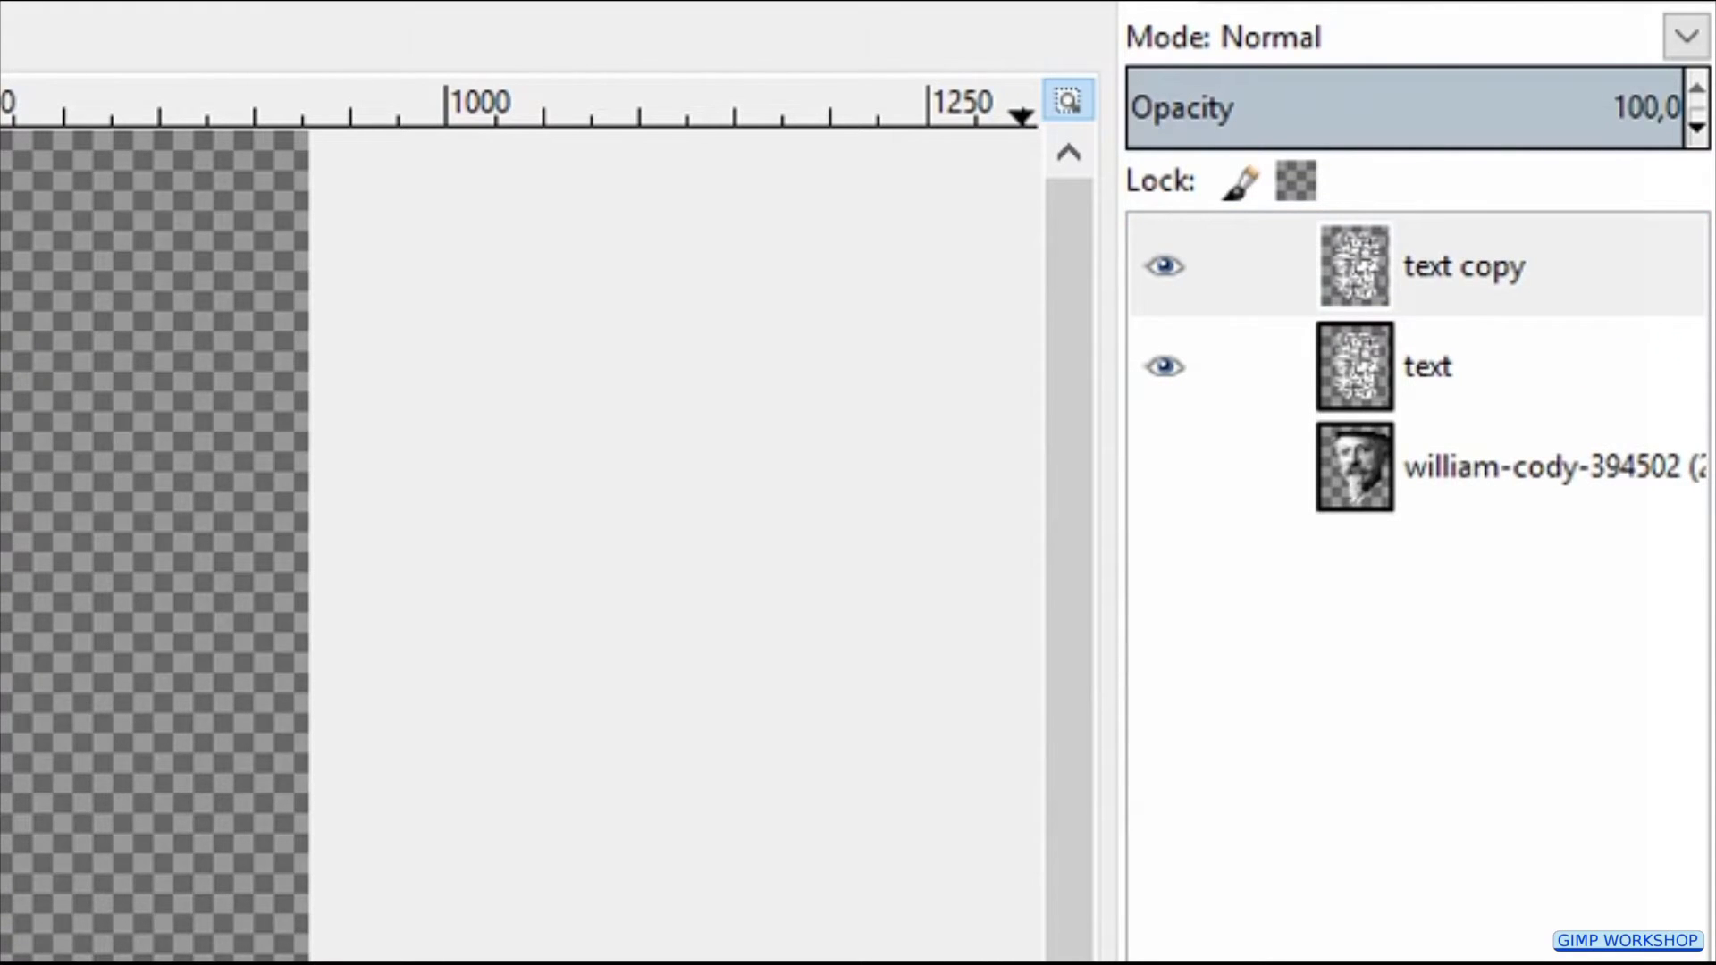
{"action": "key", "text": "shift+ctrl+d"}
{"action": "key", "text": "shift+ctrl+d"}
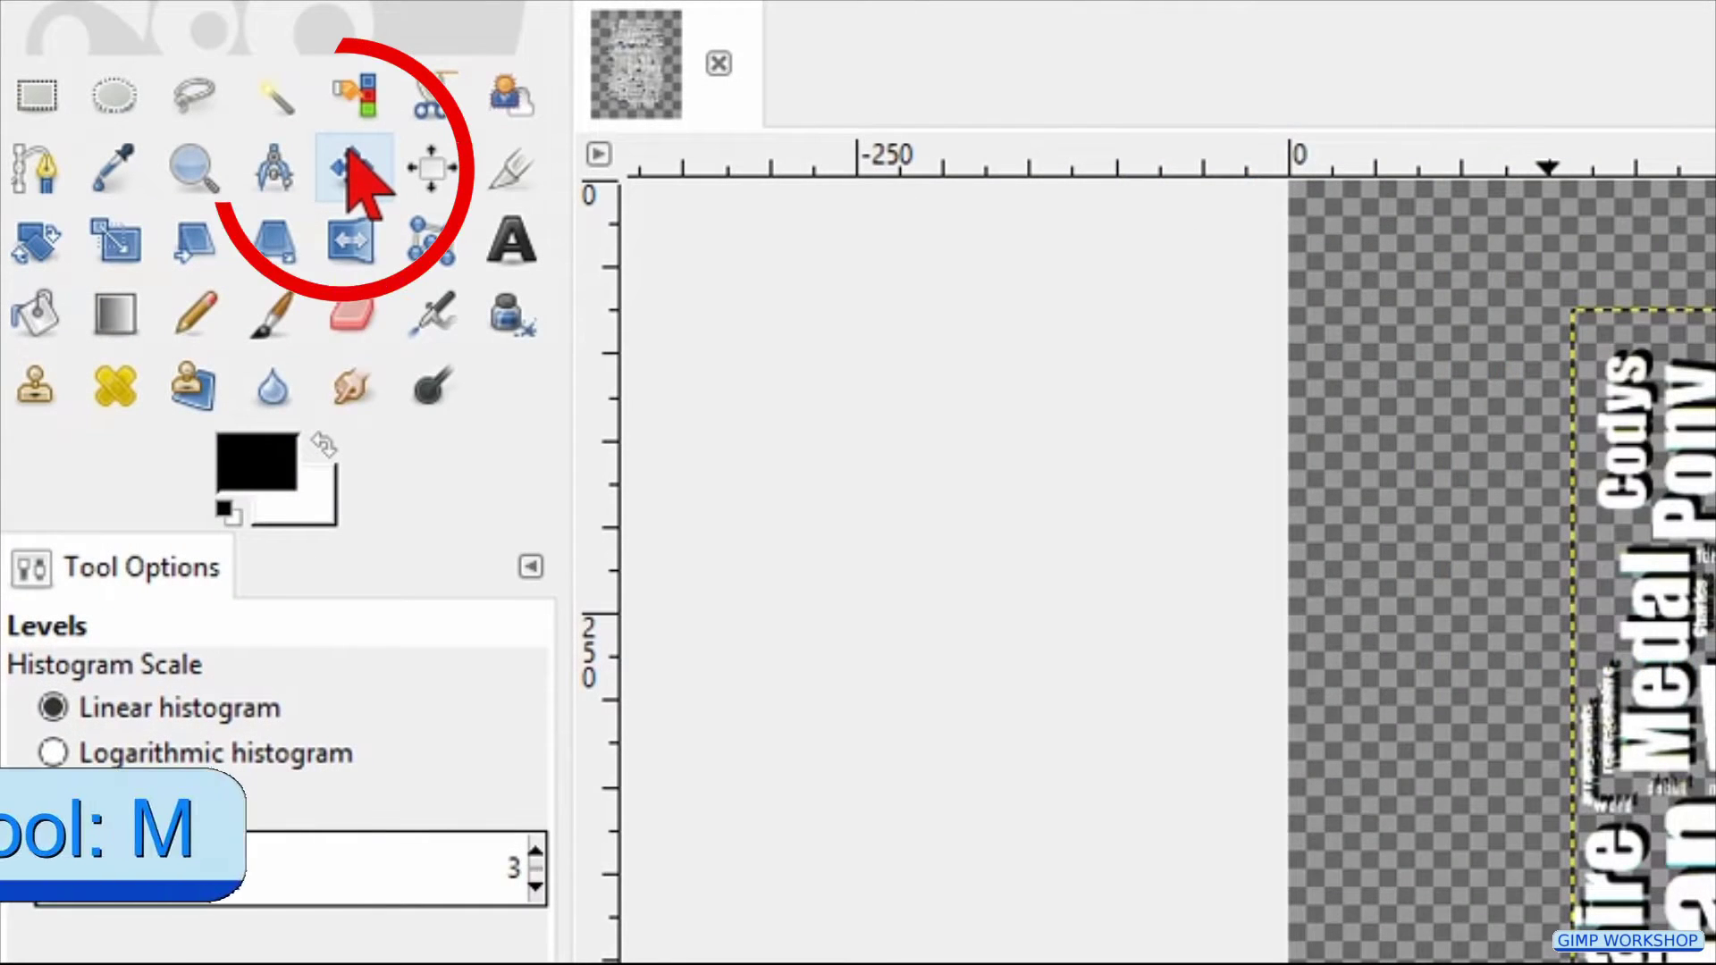
With the Move tool on active layer, shift one copy up-left and text copy #1 up-right
{"action": "left_click", "coordinate": [351, 165]}
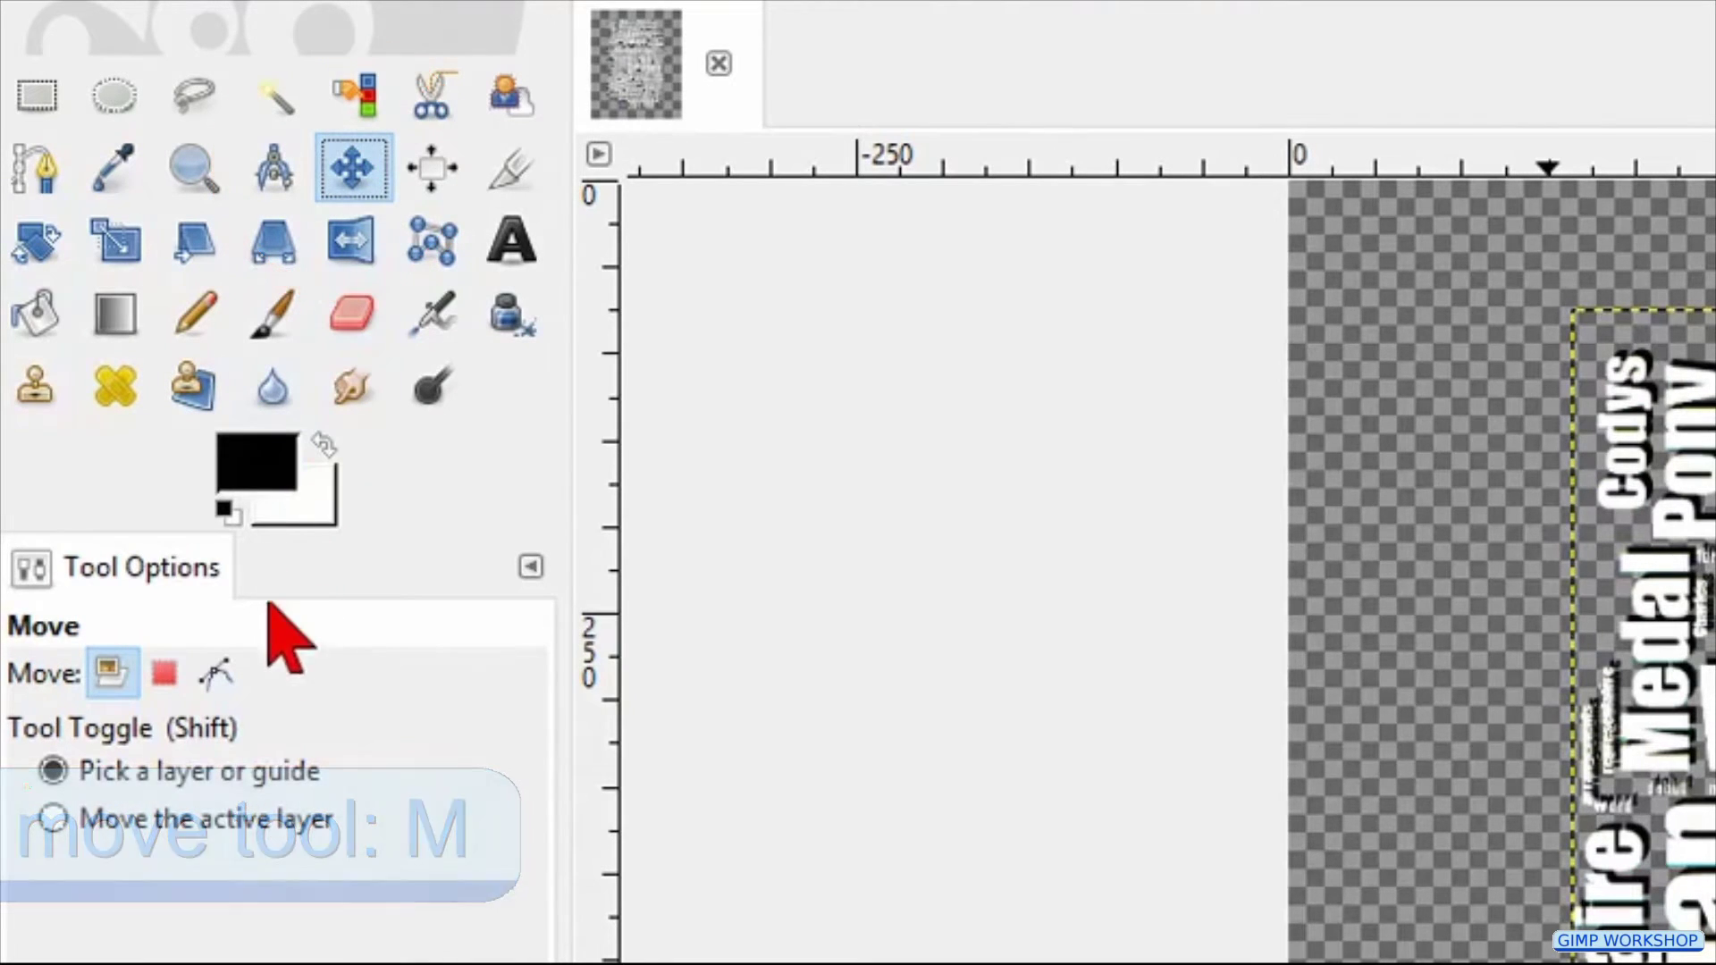
{"action": "left_click", "coordinate": [234, 815]}
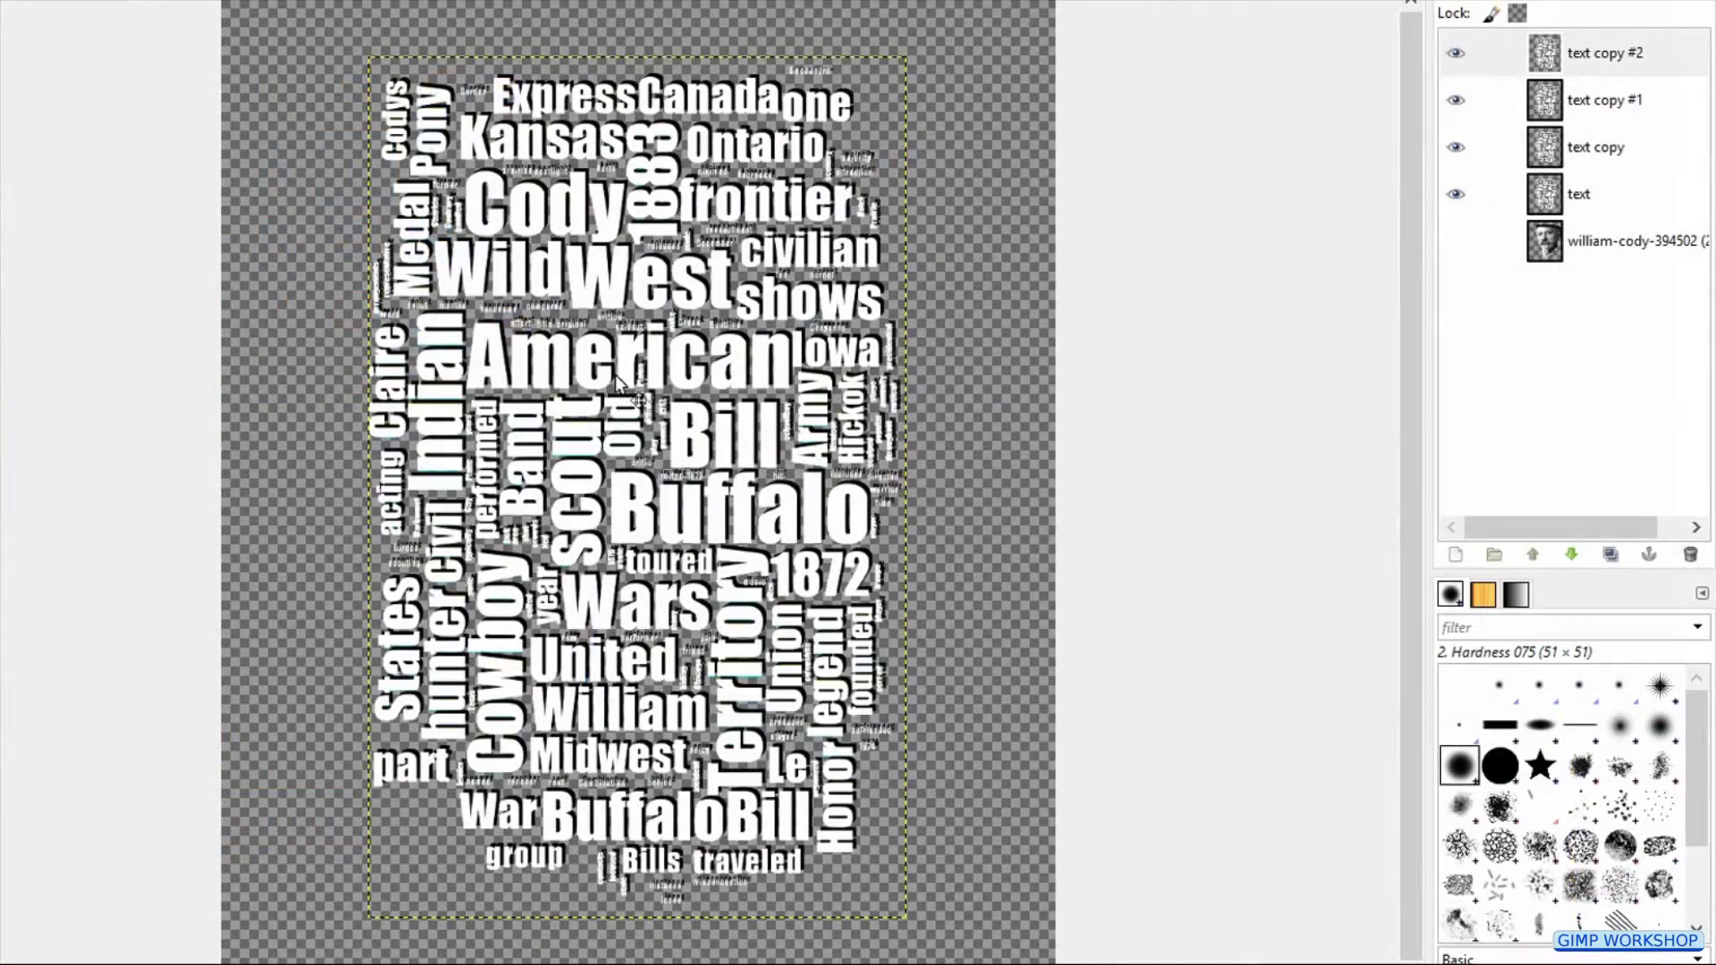
{"action": "left_click_drag", "start_coordinate": [615, 374], "coordinate": [411, 168]}
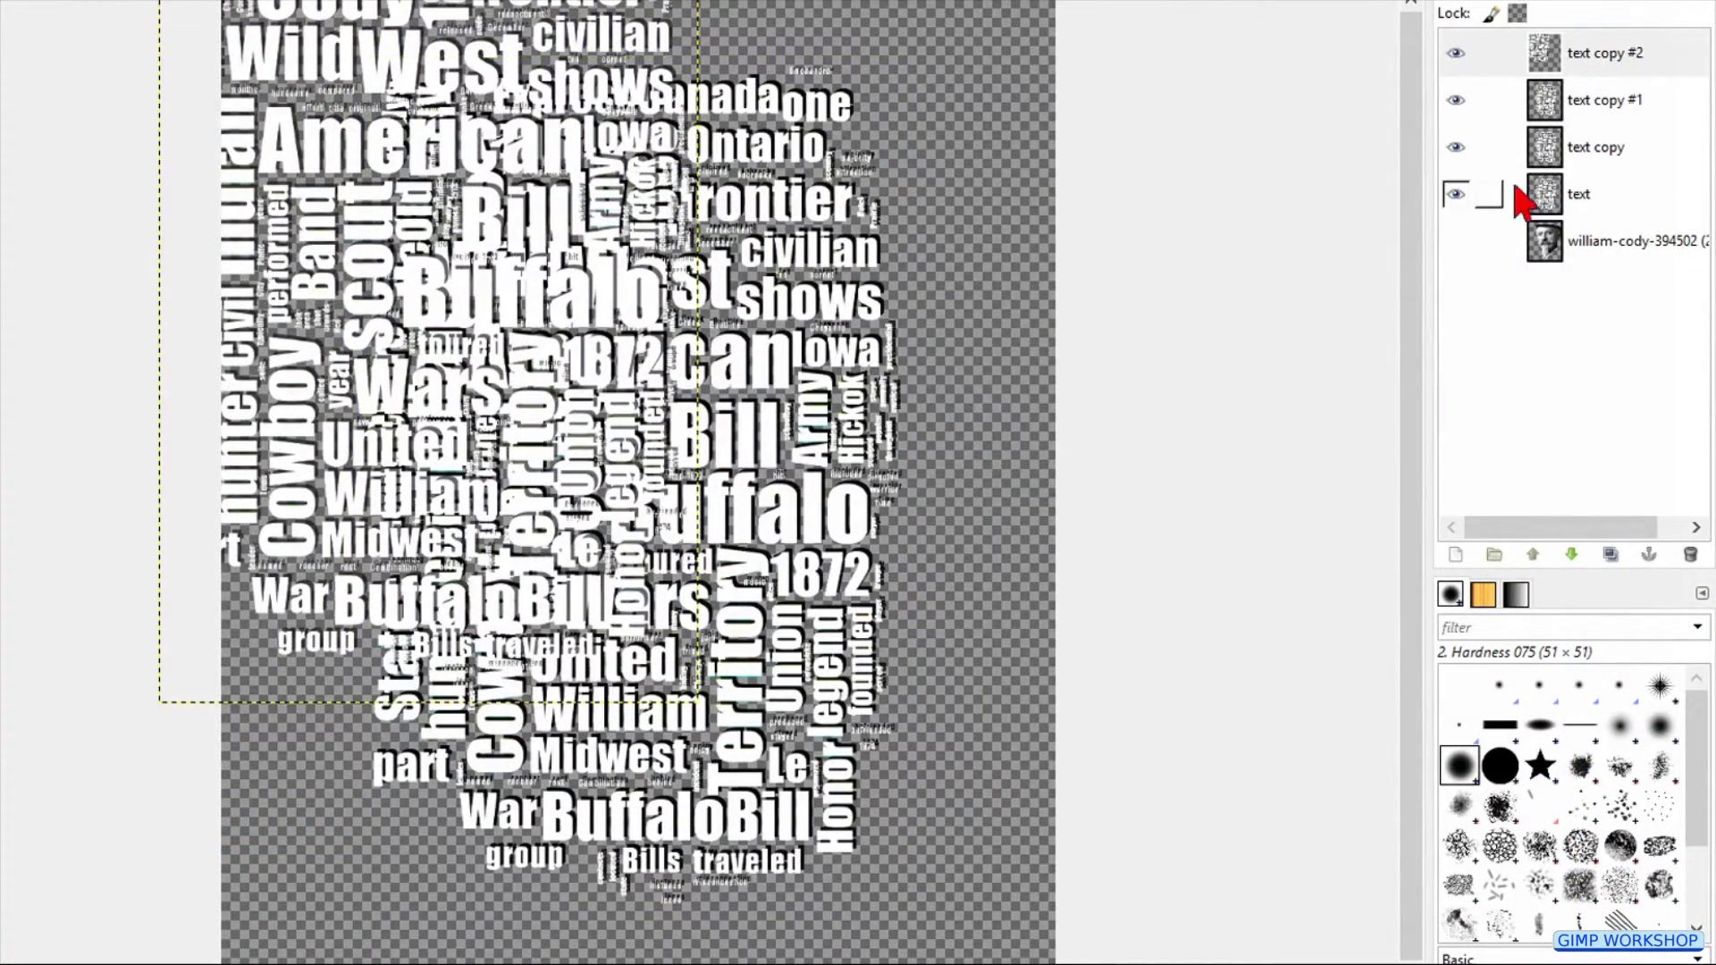
{"action": "left_click", "coordinate": [1596, 95]}
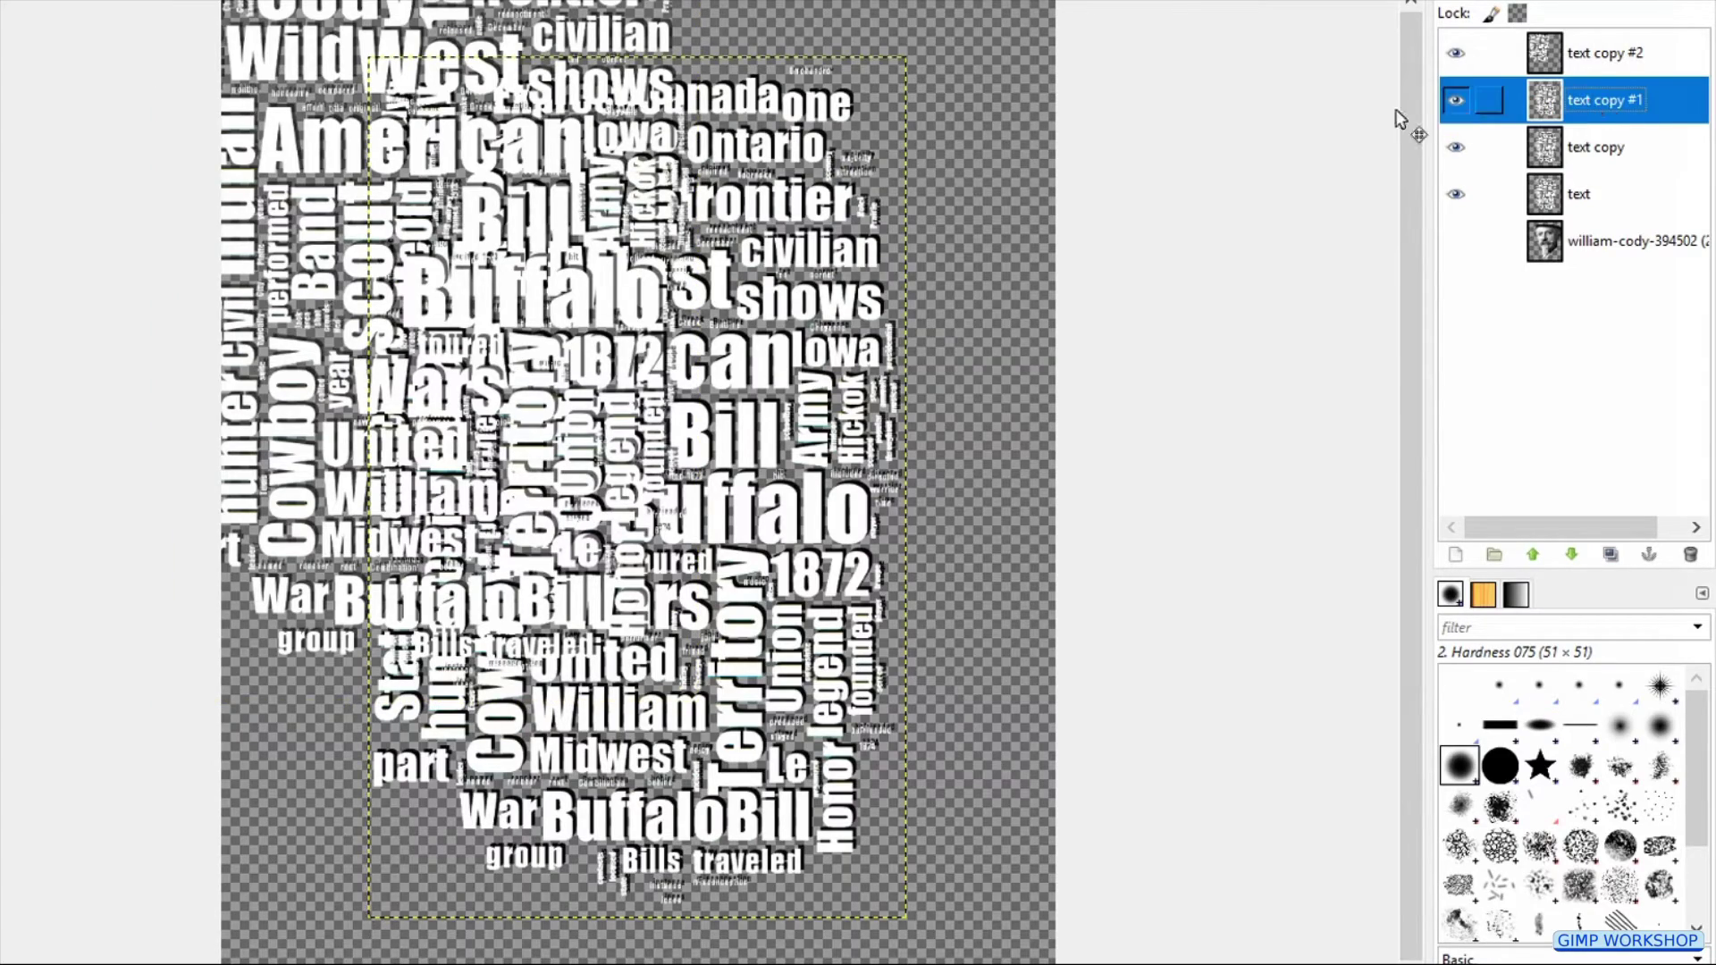
{"action": "left_click_drag", "start_coordinate": [777, 379], "coordinate": [887, 338]}
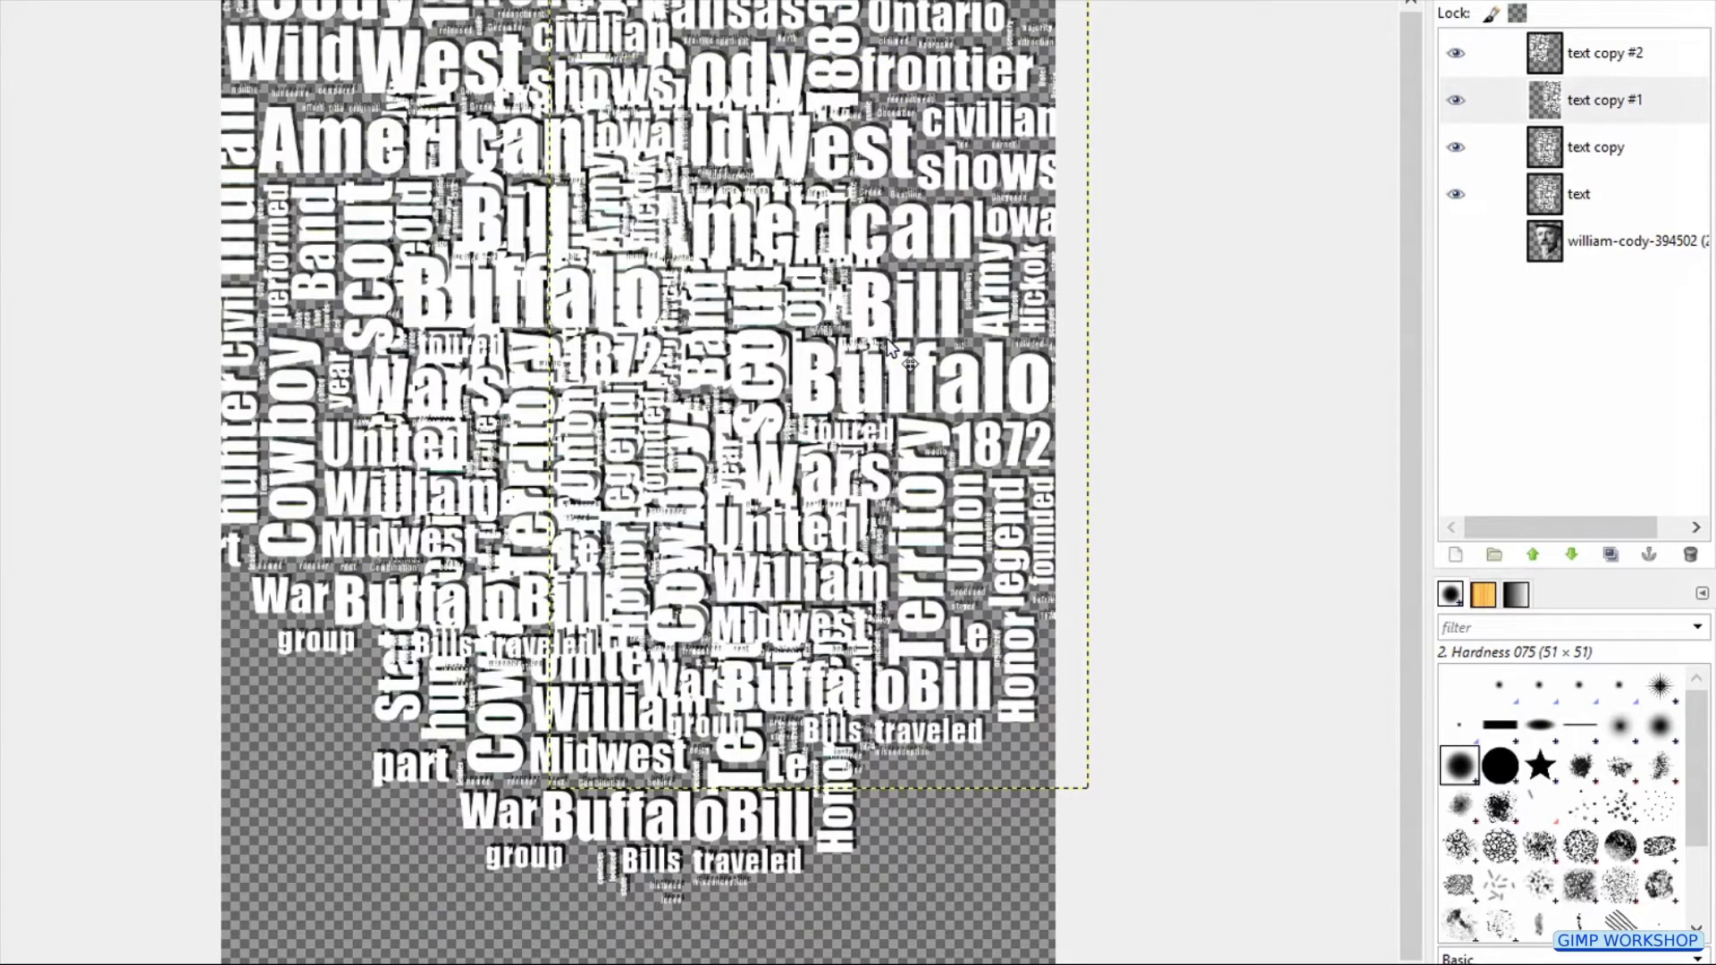
Shift text copy down-left and the original text layer down-right
{"action": "left_click", "coordinate": [1595, 165]}
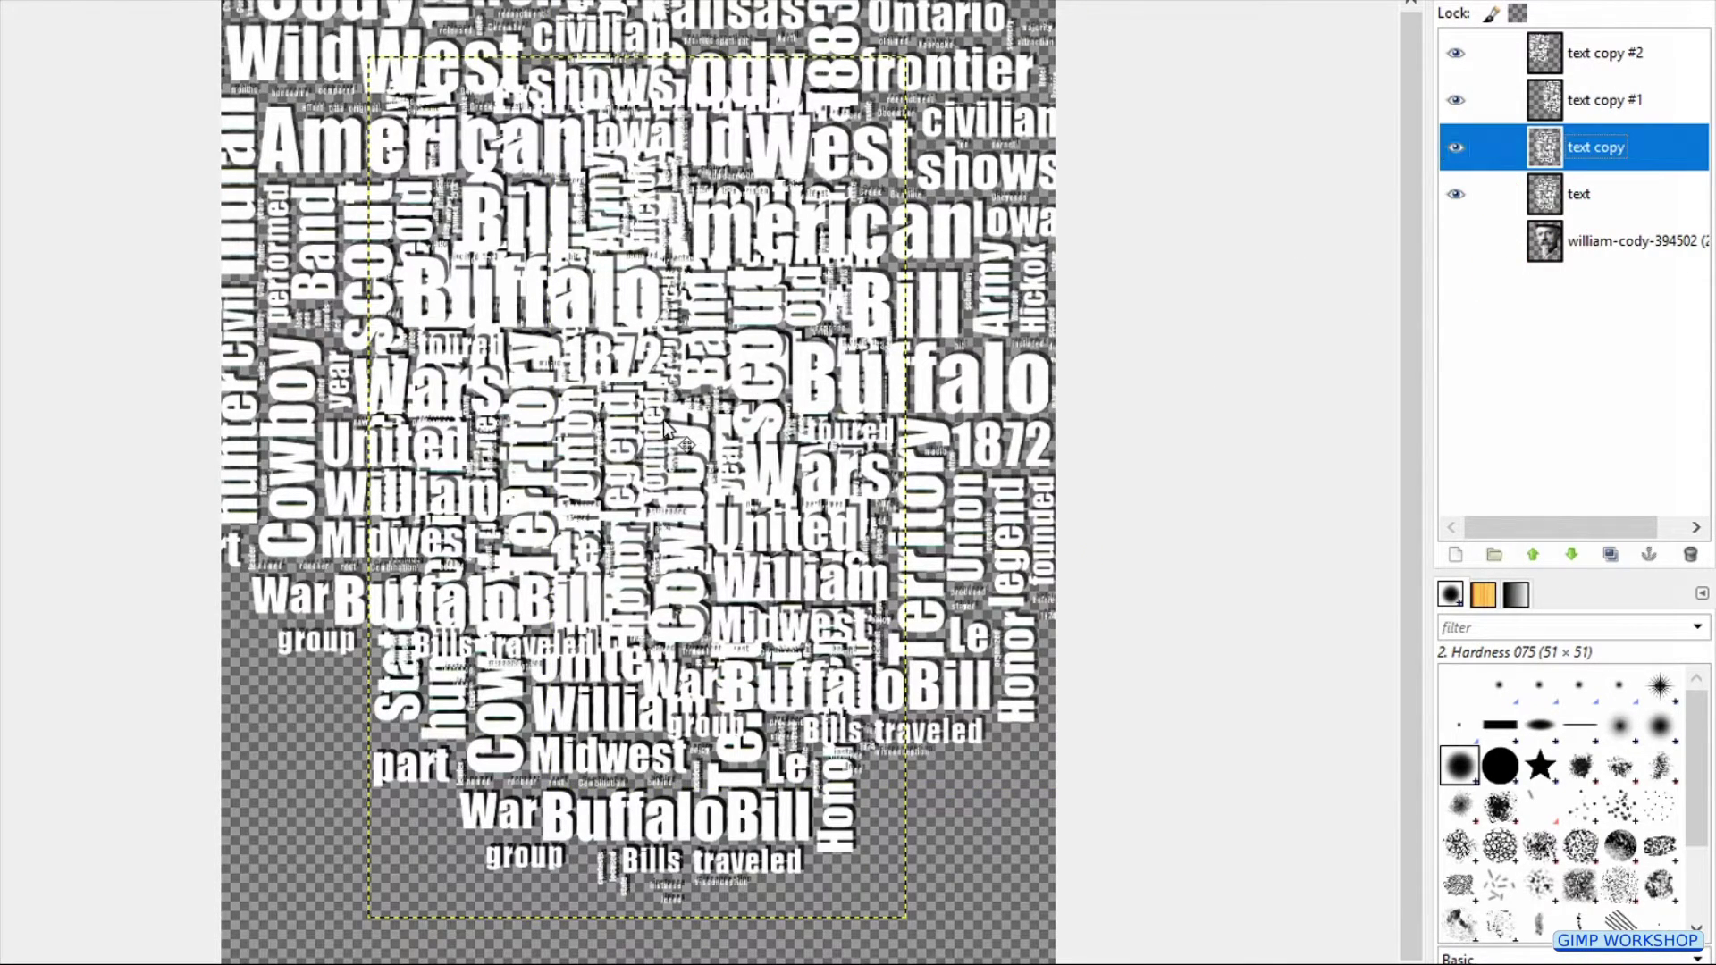
{"action": "left_click_drag", "start_coordinate": [663, 433], "coordinate": [480, 700]}
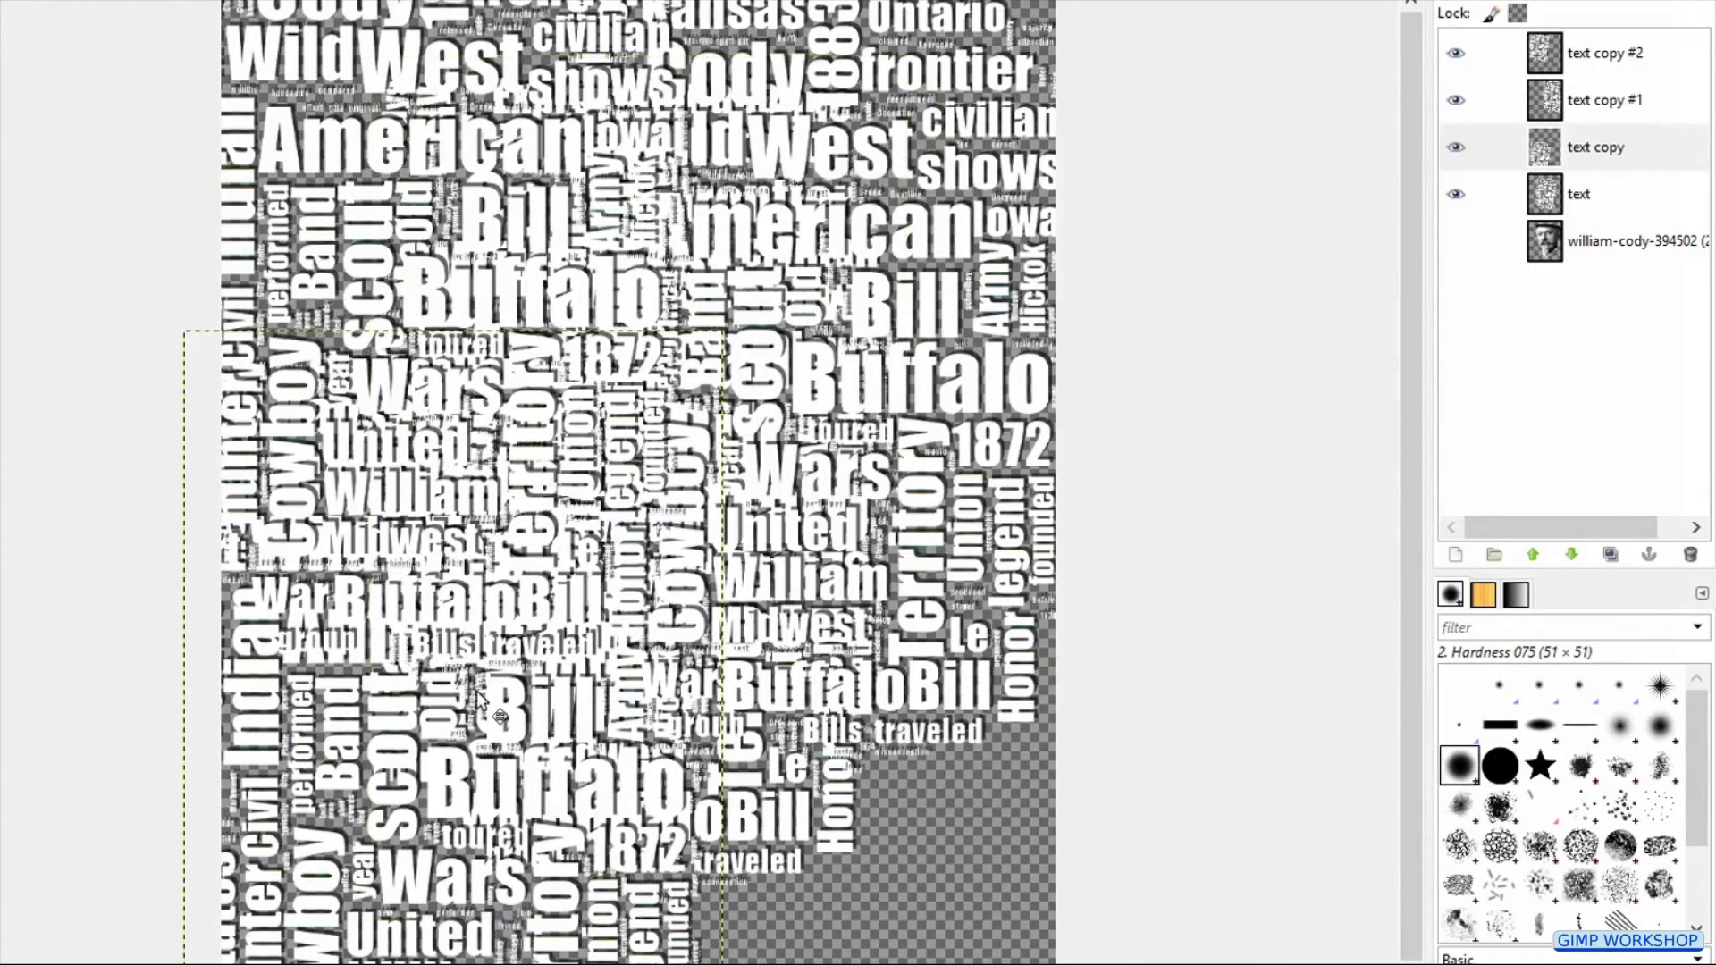
{"action": "left_click", "coordinate": [1606, 207]}
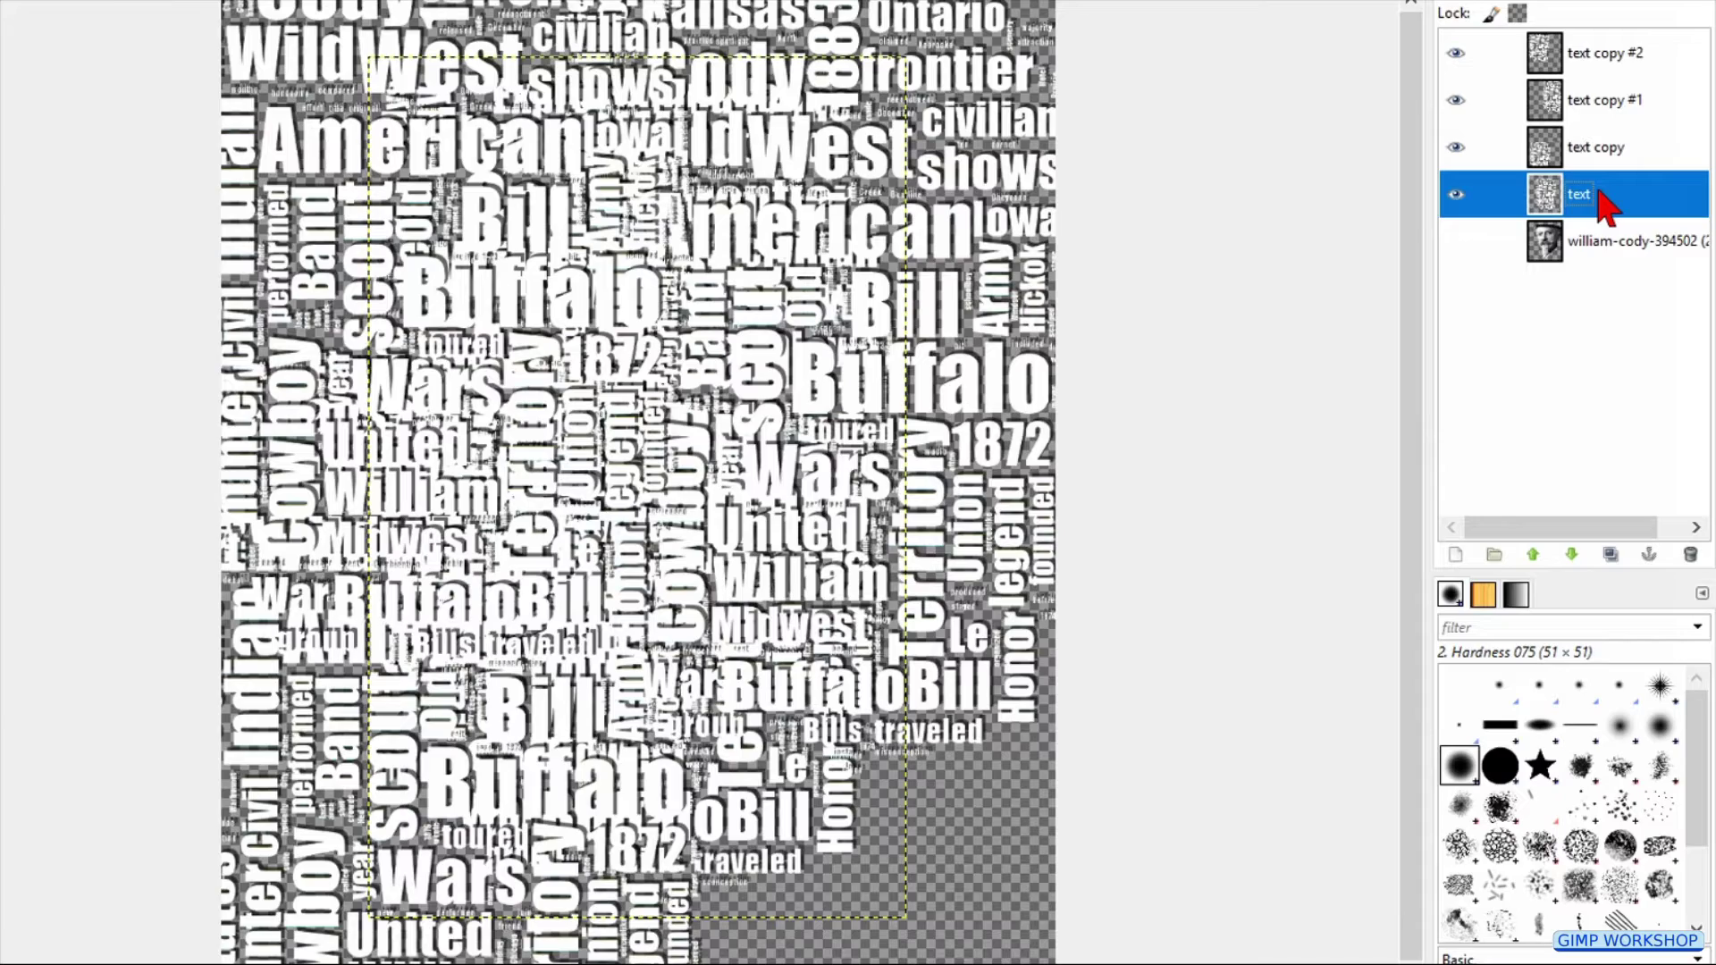
{"action": "left_click_drag", "start_coordinate": [619, 455], "coordinate": [804, 769]}
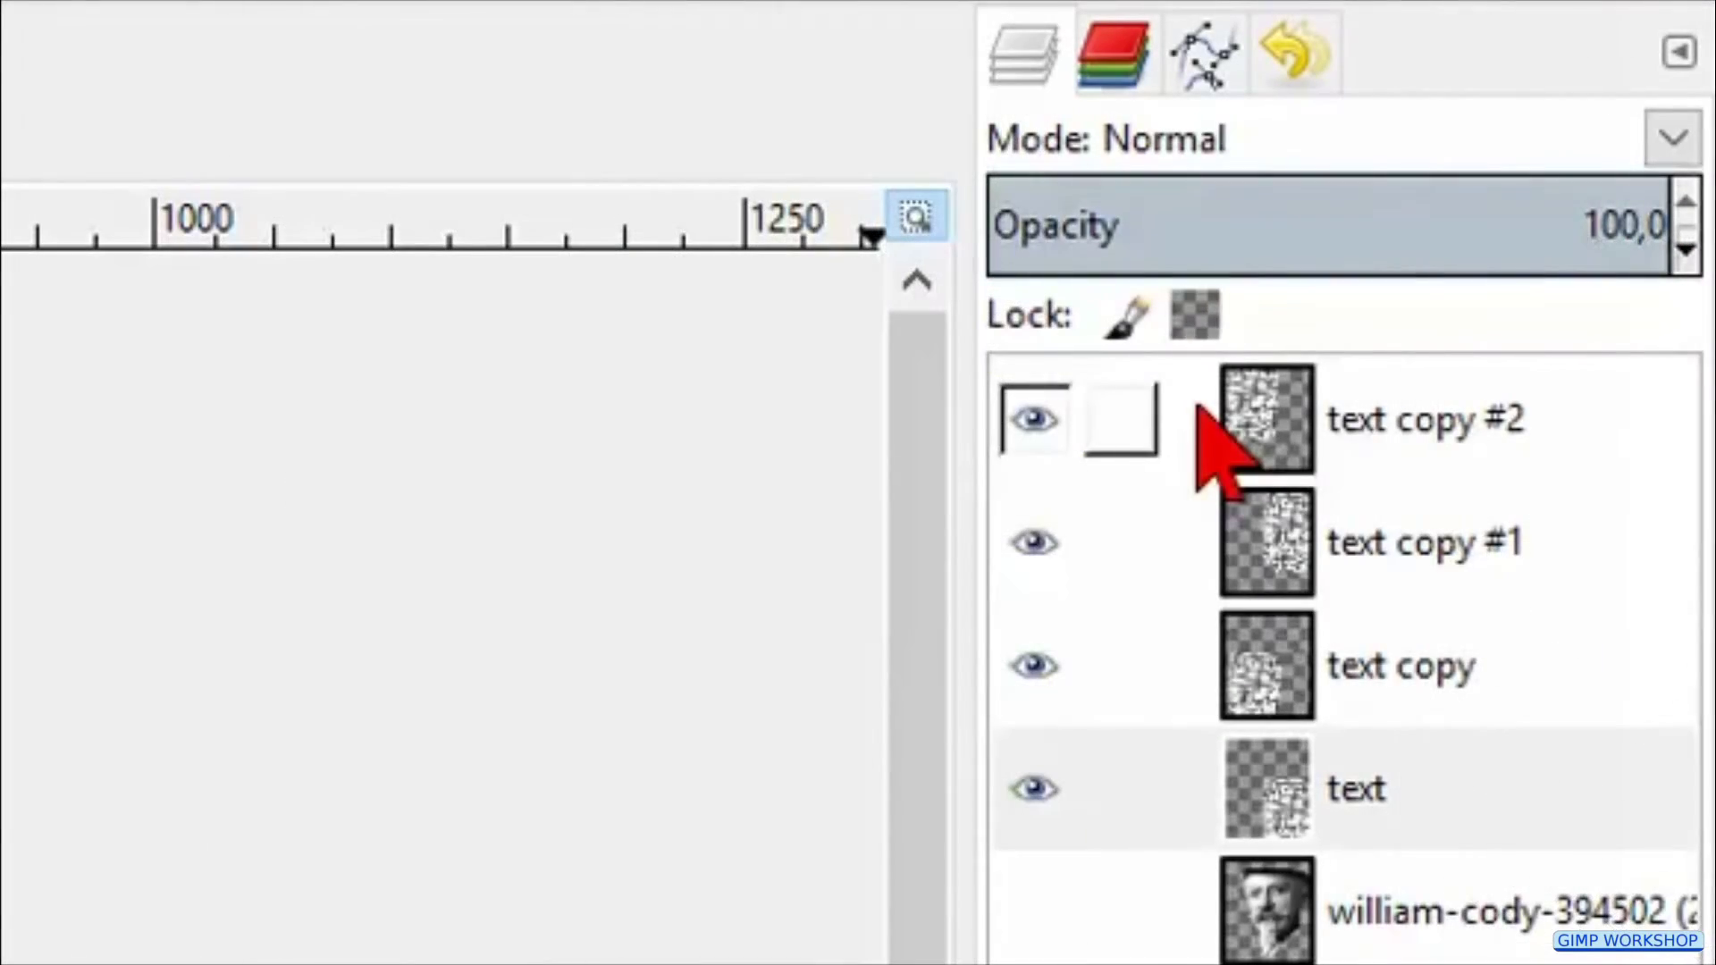
Merge the visible word-cloud layers into a single text layer
{"action": "right_click", "coordinate": [1198, 410]}
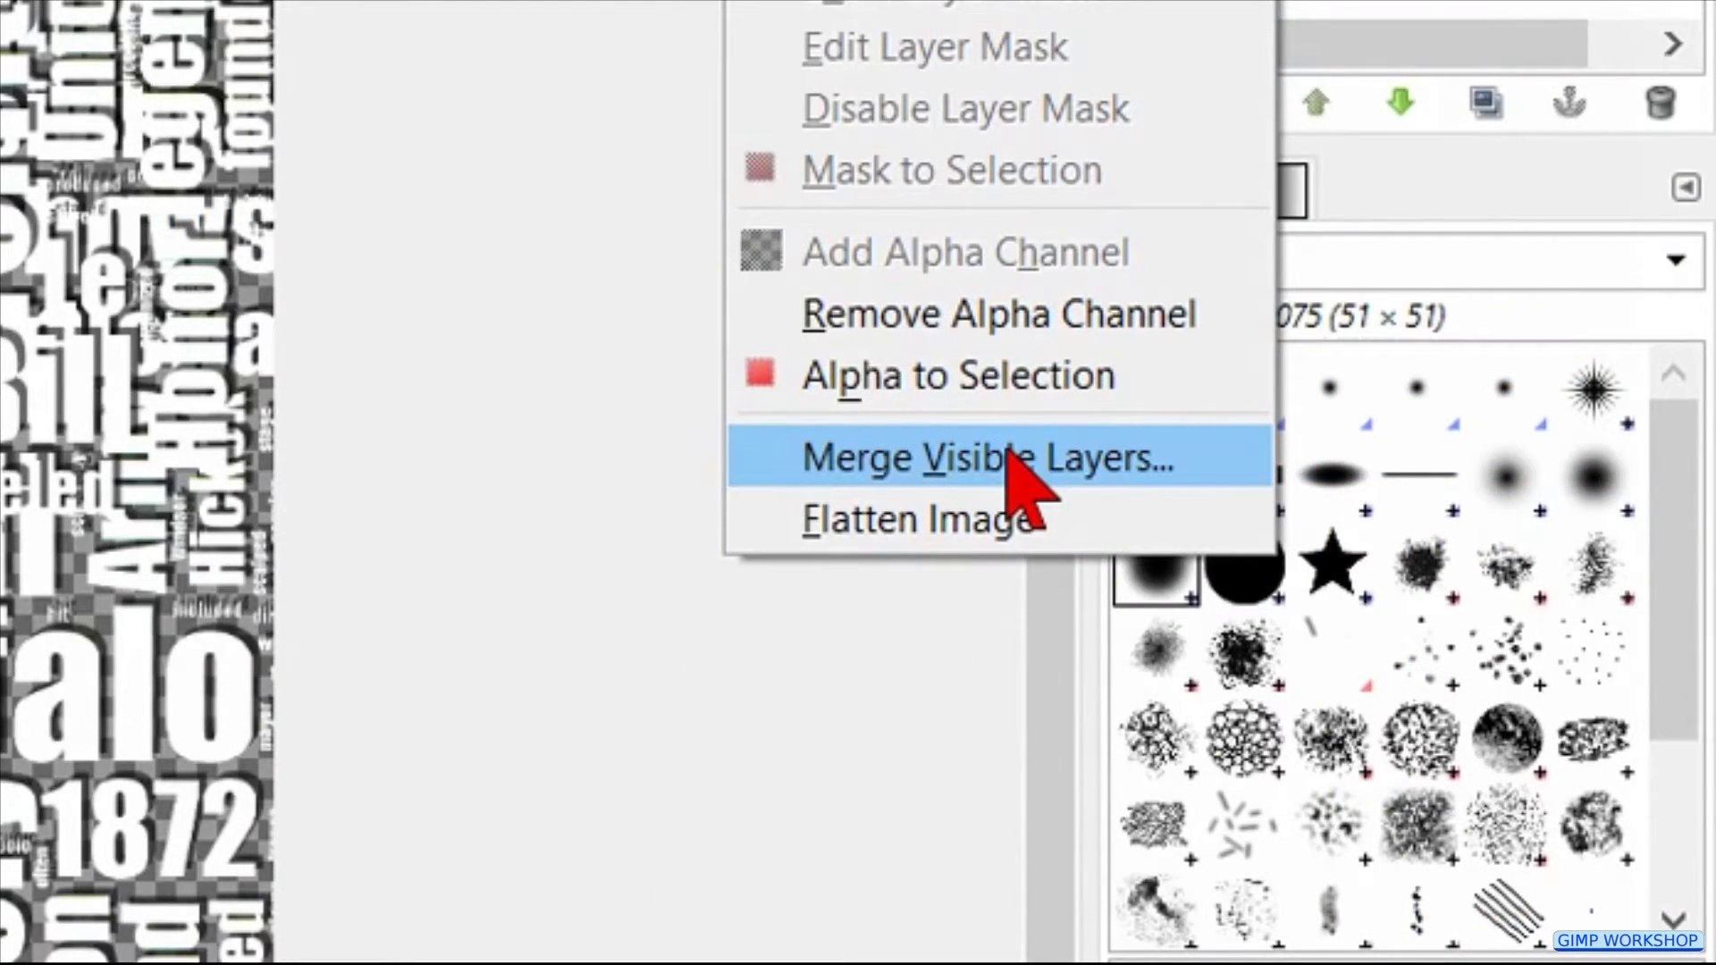
{"action": "left_click", "coordinate": [1012, 458]}
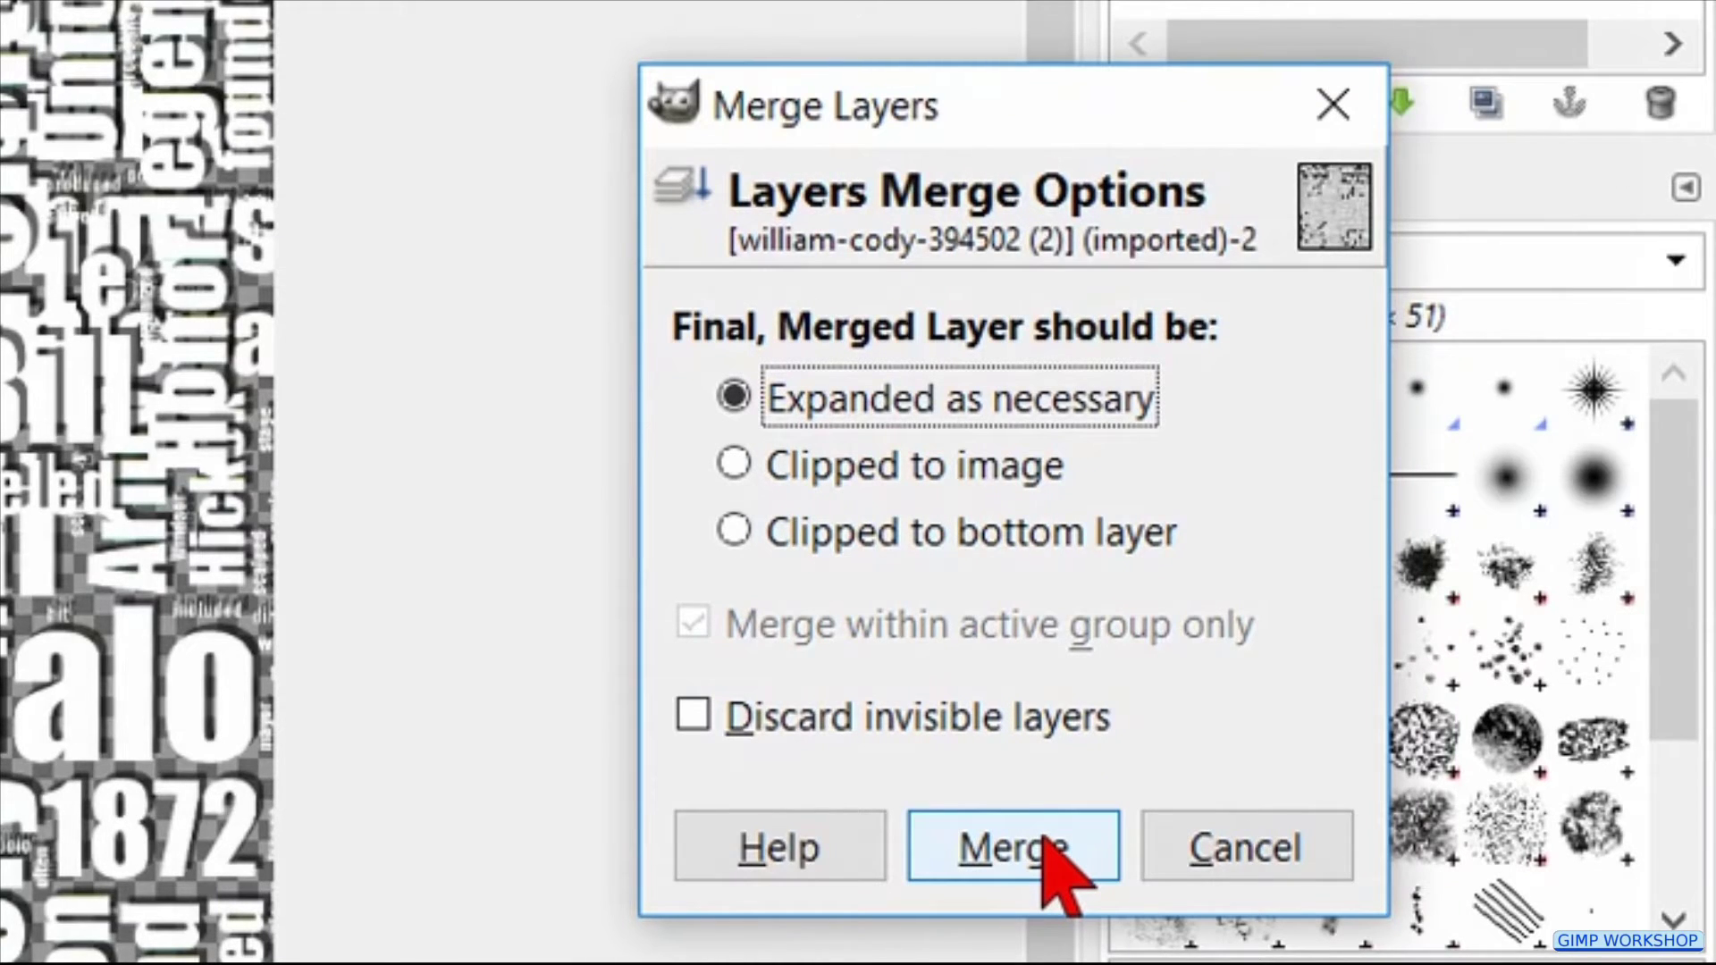
{"action": "left_click", "coordinate": [1043, 851]}
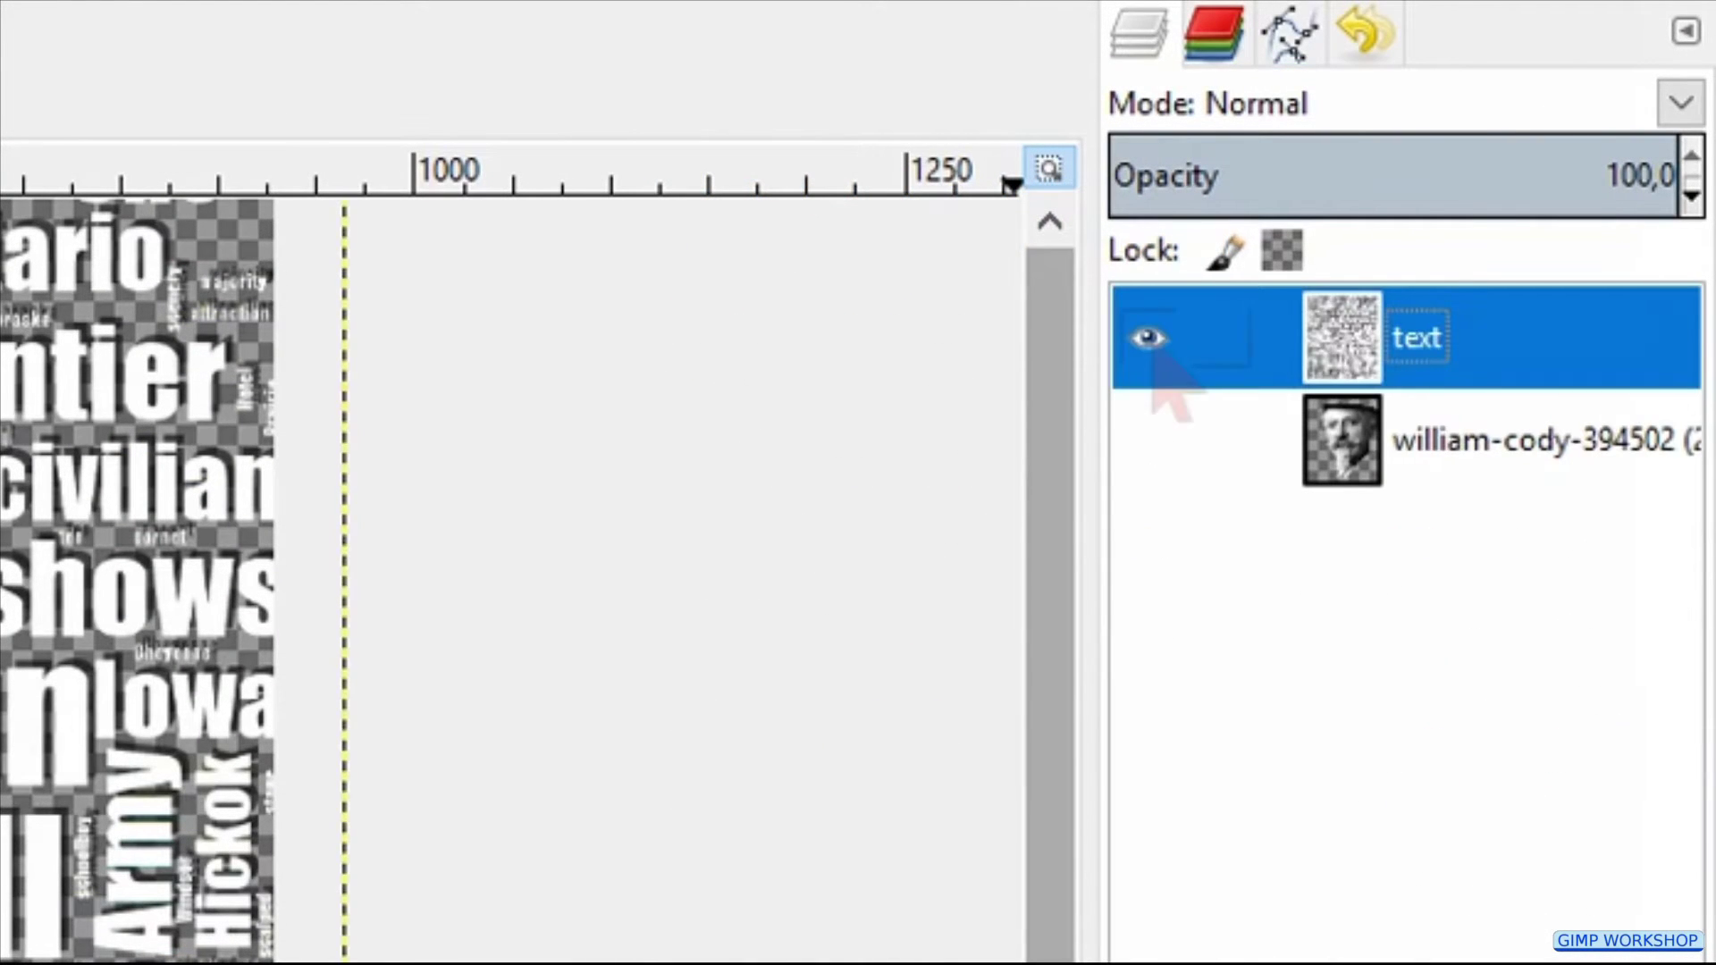
Hide the text layer, then show and select the william-cody portrait layer
{"action": "left_click", "coordinate": [1149, 338]}
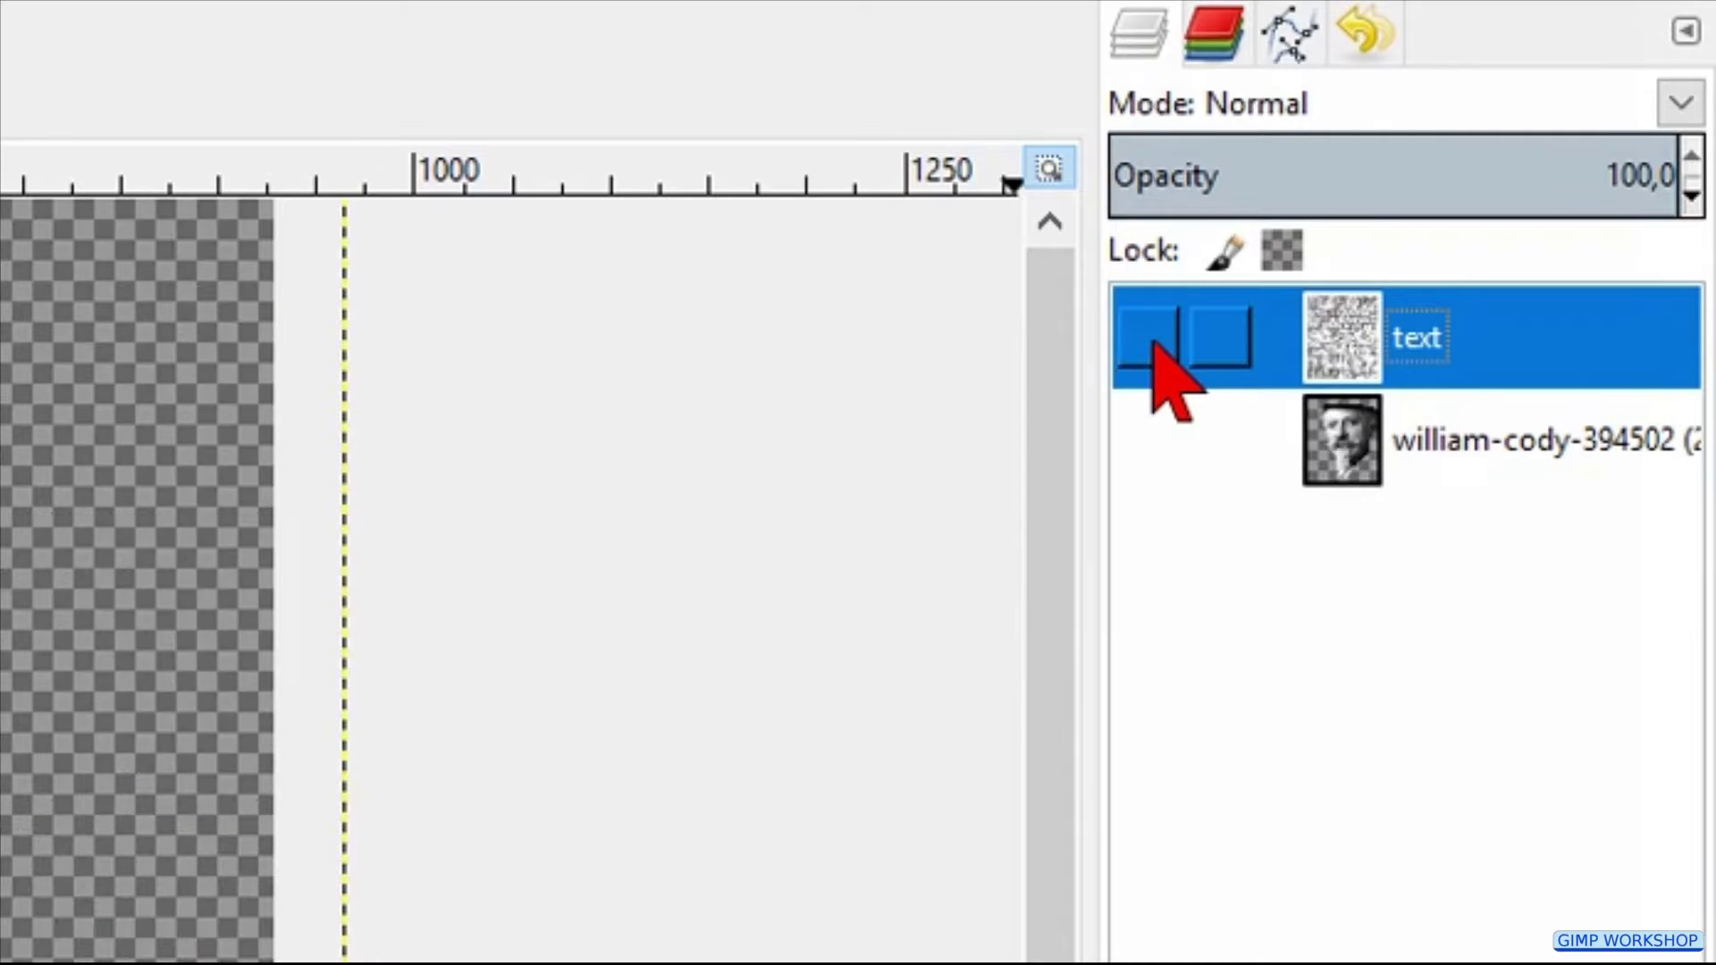
{"action": "left_click", "coordinate": [1160, 438]}
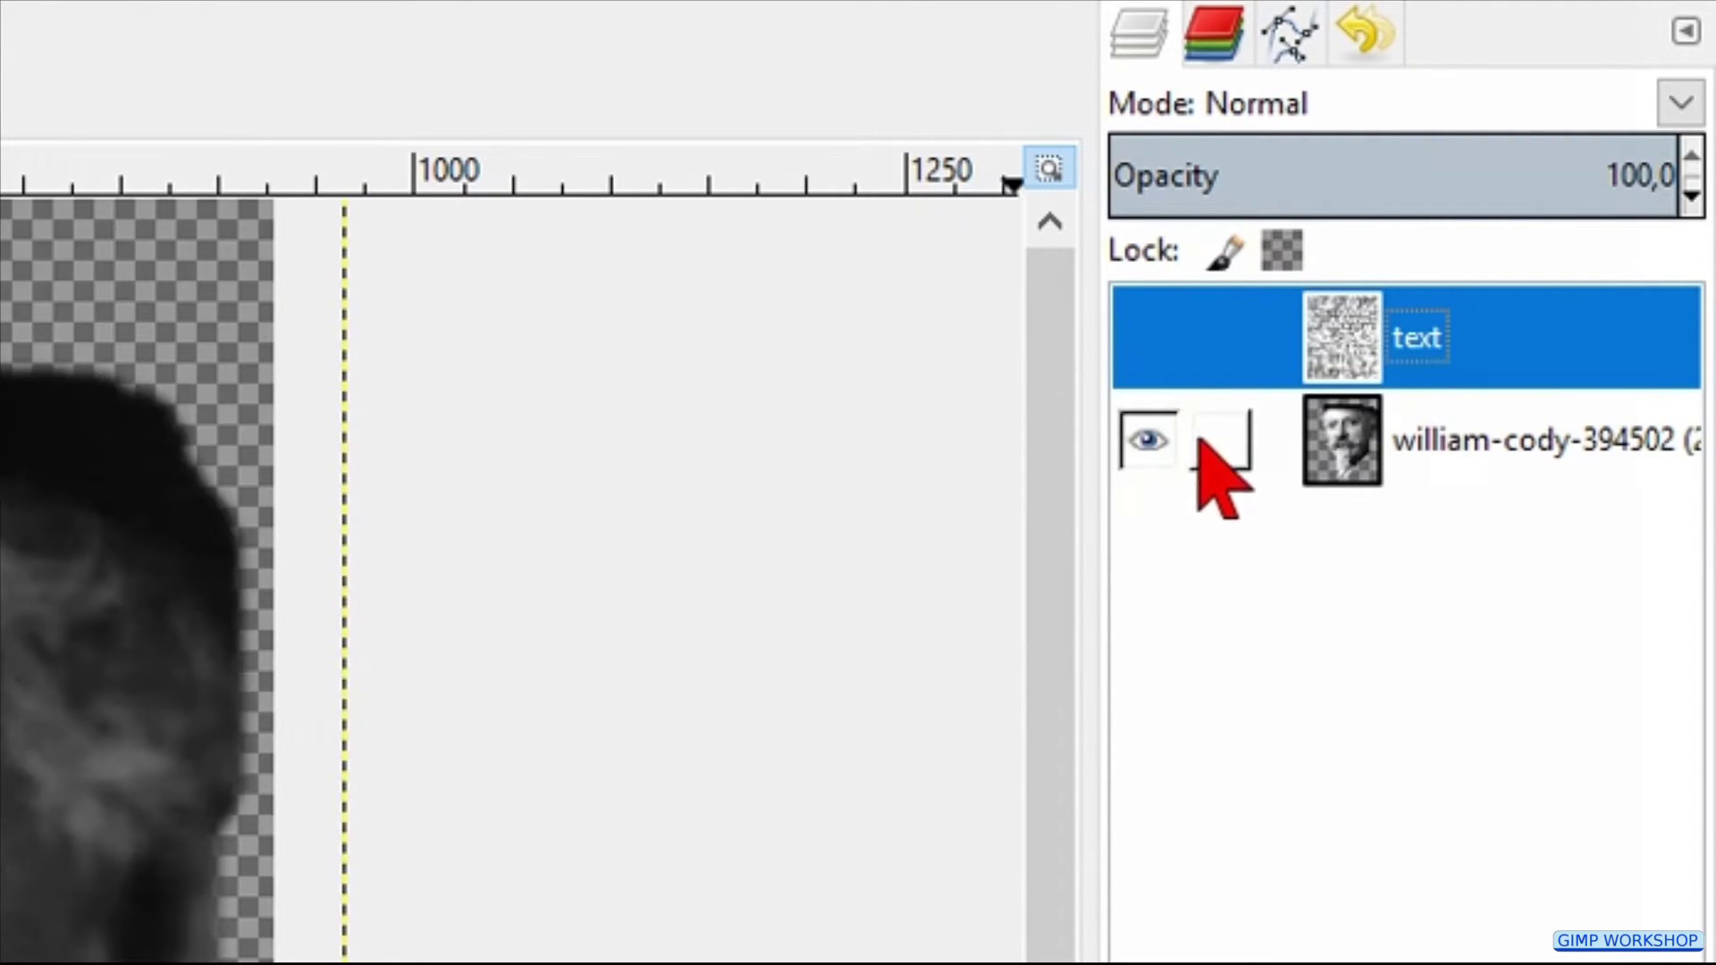
{"action": "left_click", "coordinate": [1287, 455]}
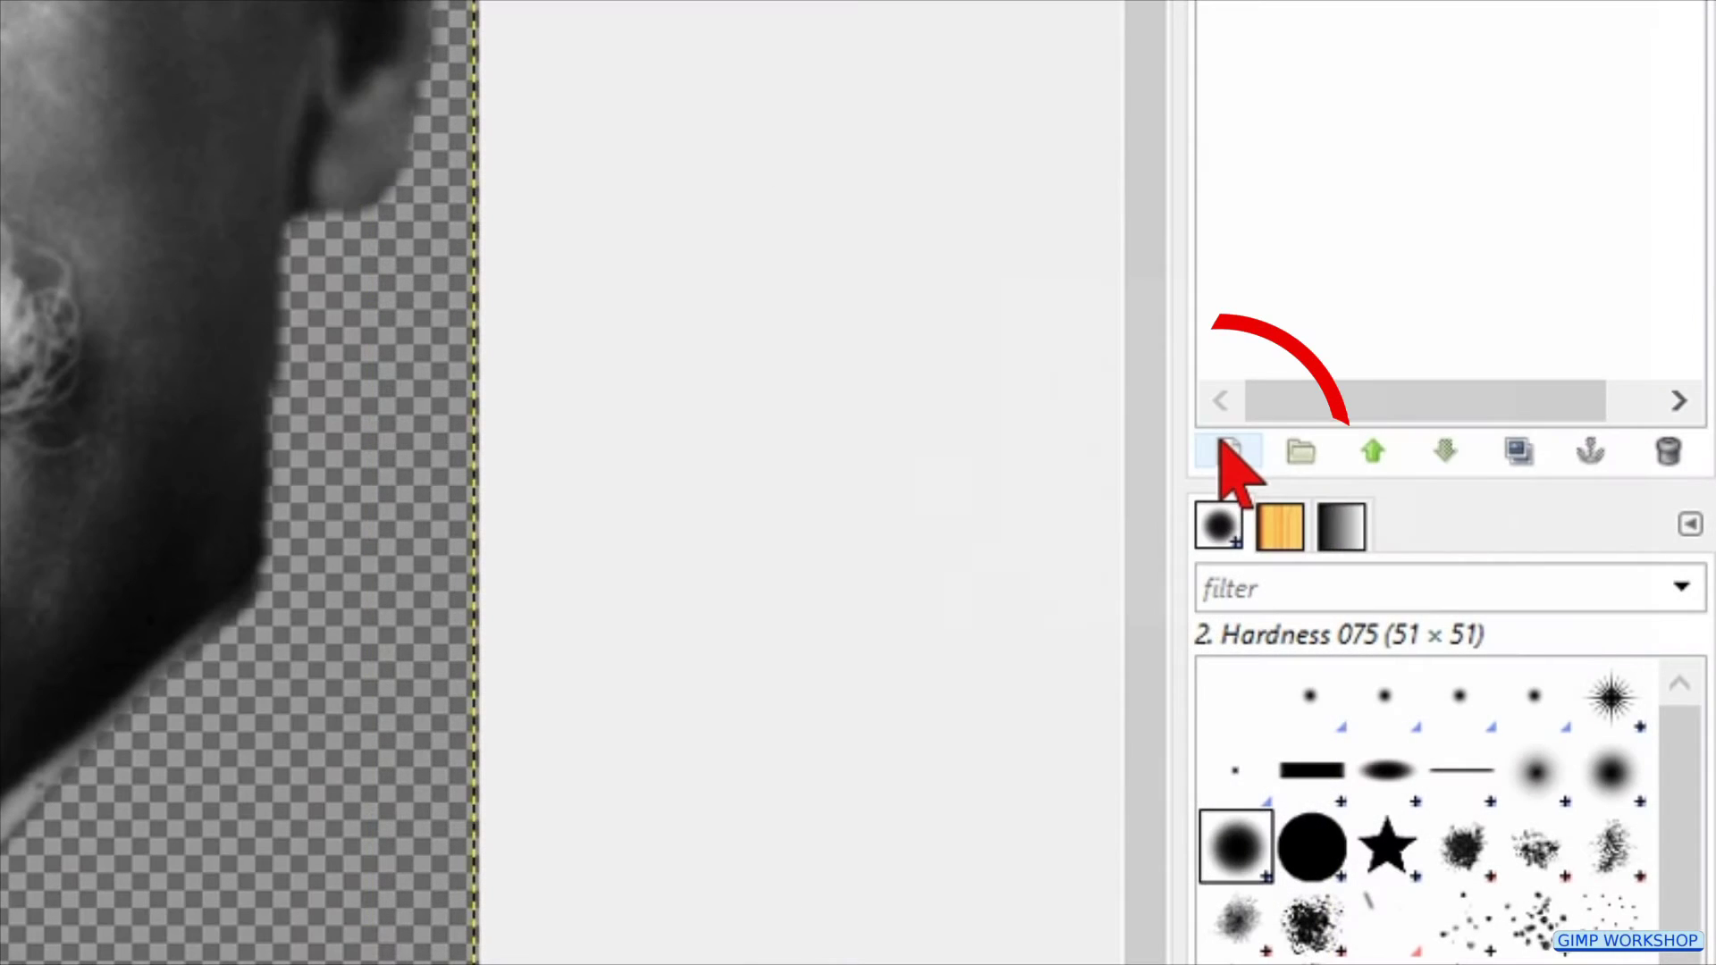
Create a black foreground-filled layer and drag it below the william-cody portrait layer
{"action": "left_click", "coordinate": [1221, 441]}
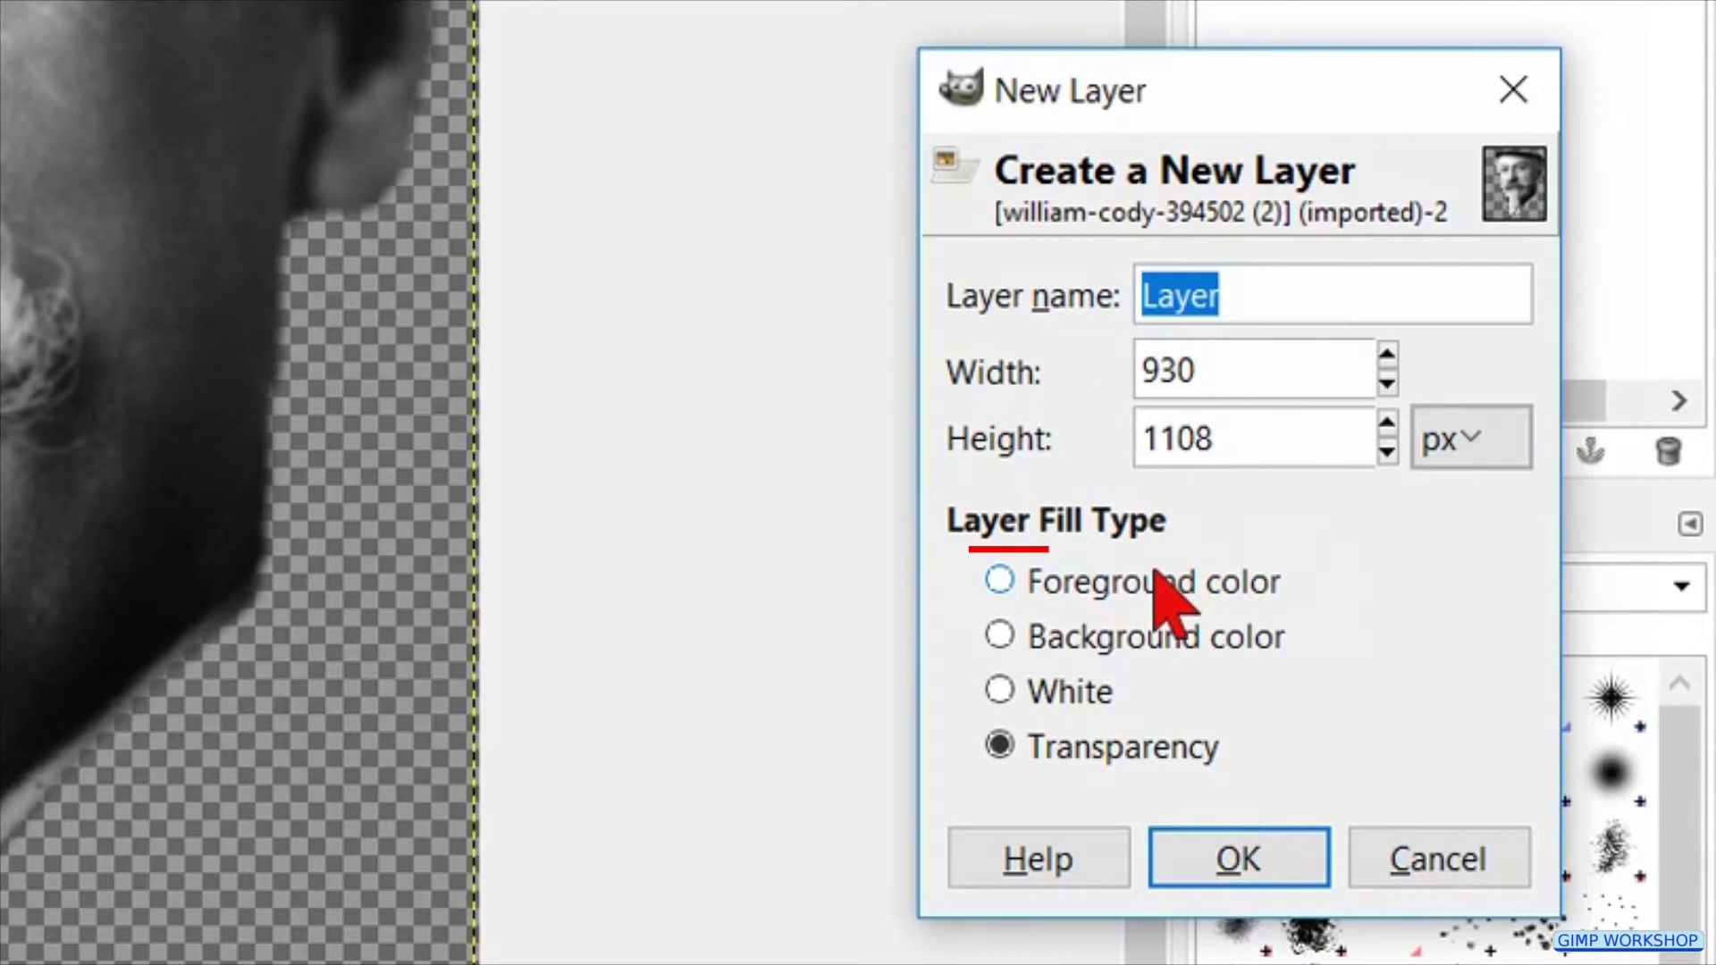
{"action": "left_click", "coordinate": [1156, 576]}
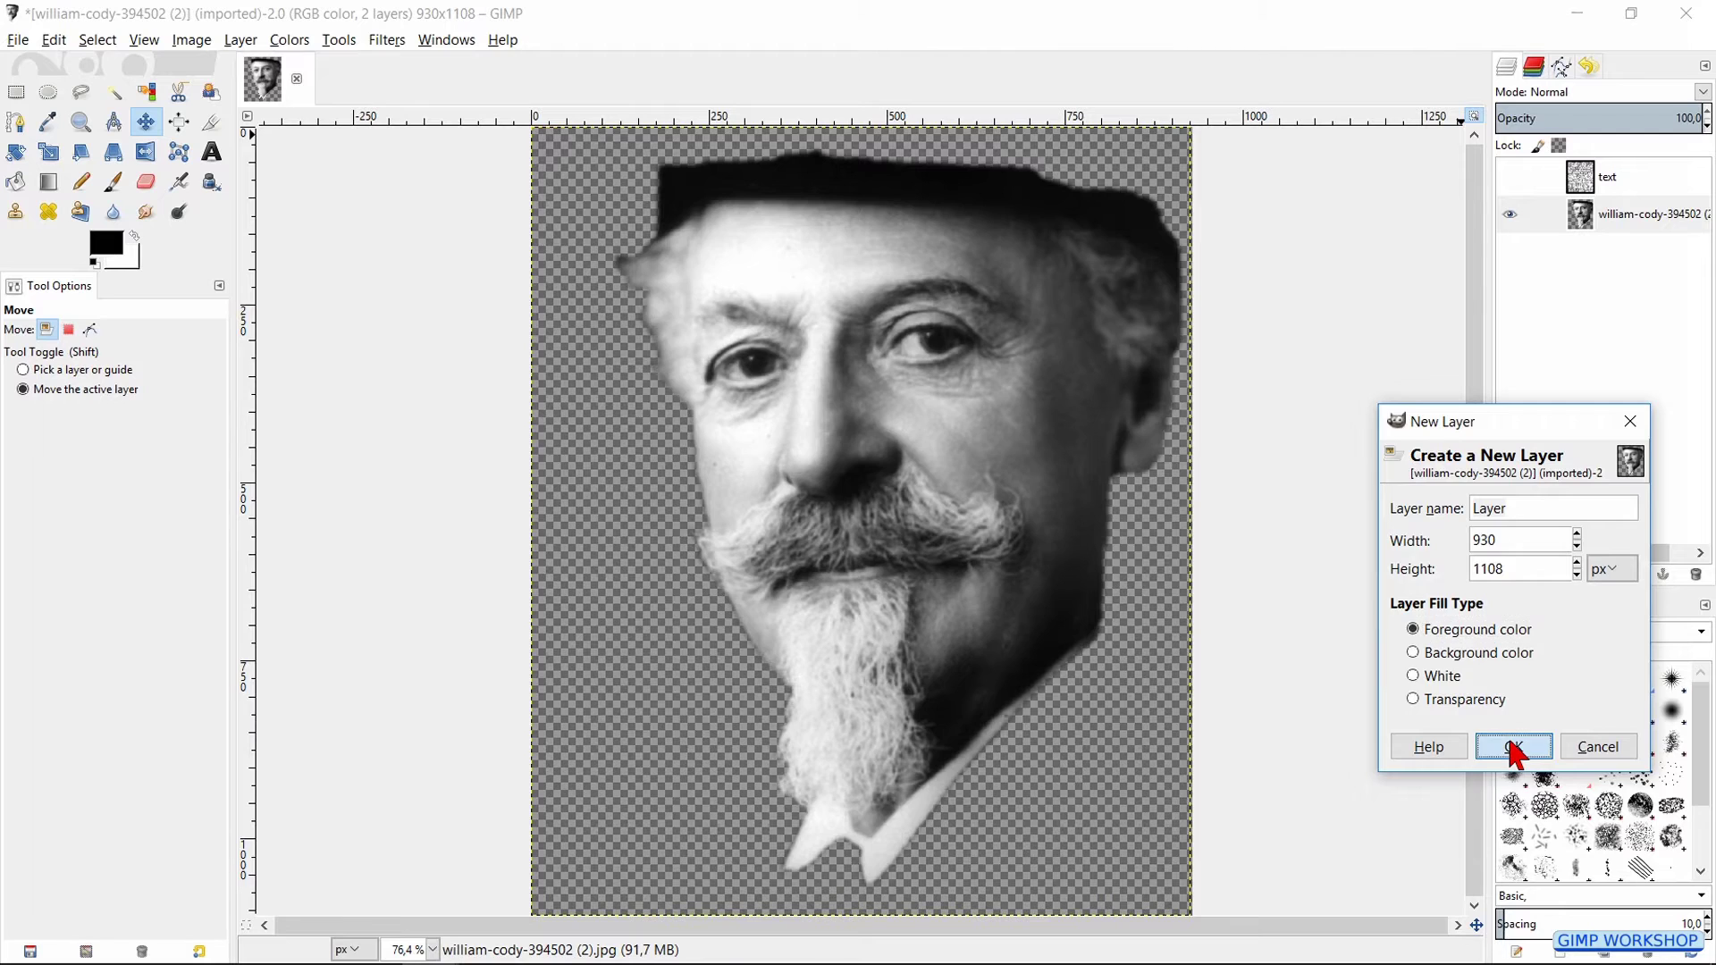
{"action": "left_click", "coordinate": [1233, 857]}
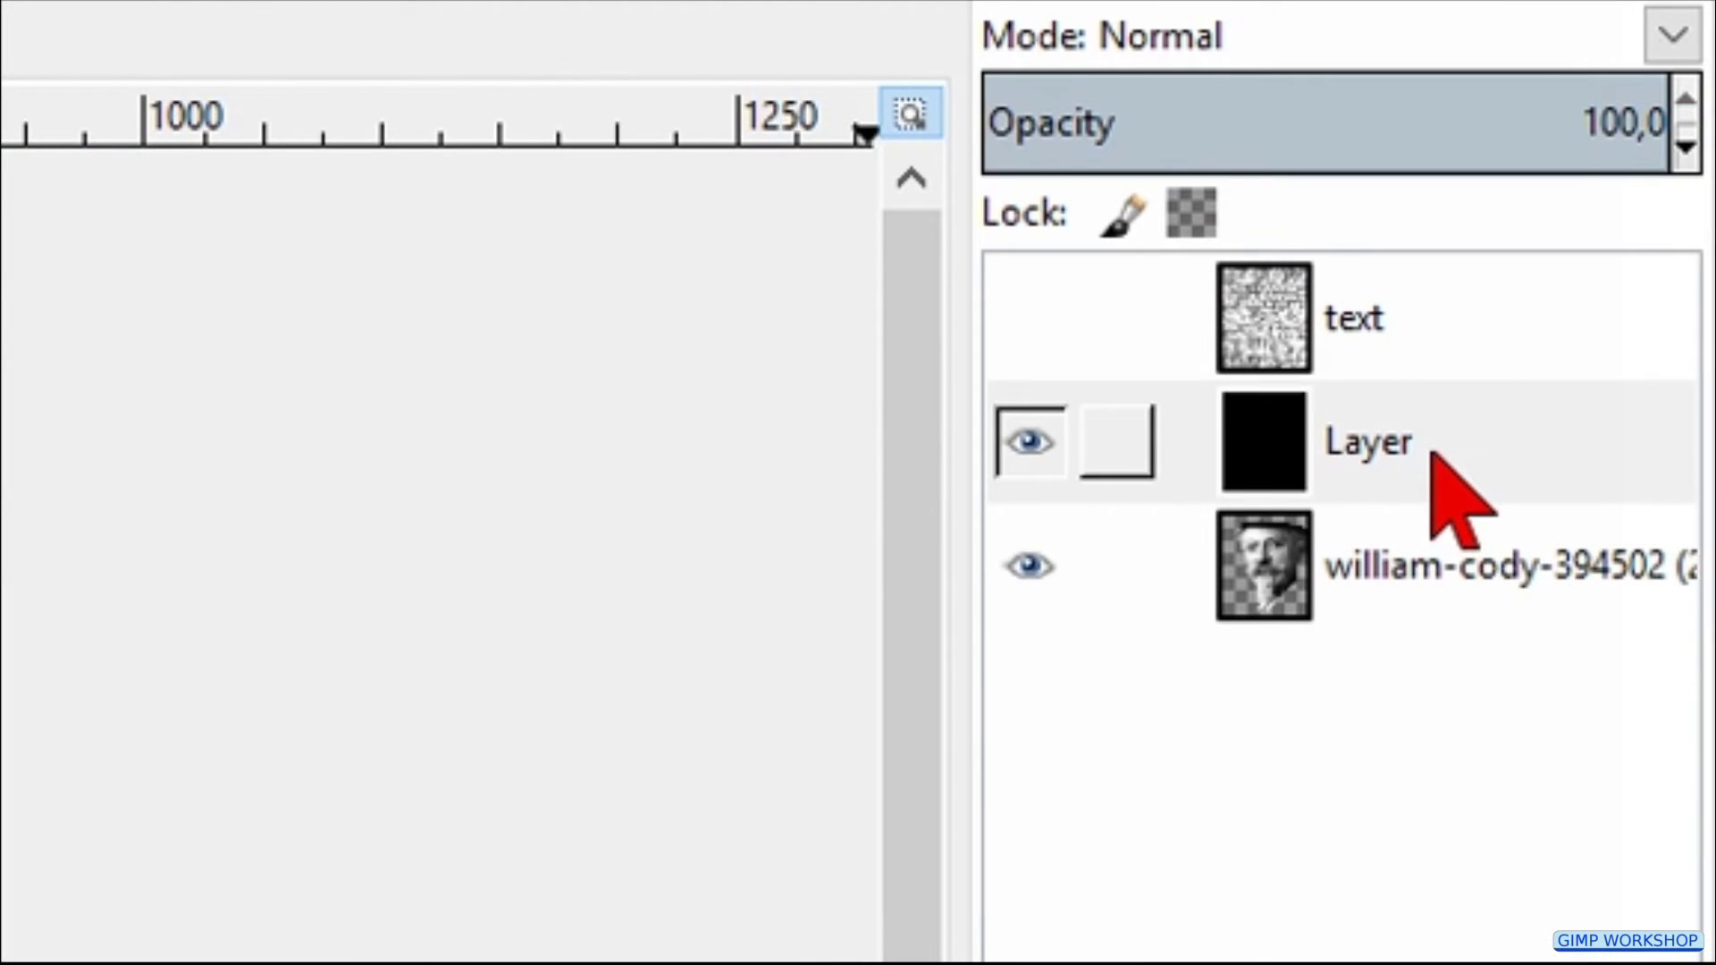
{"action": "left_click", "coordinate": [1633, 223]}
{"action": "left_click_drag", "start_coordinate": [1436, 476], "coordinate": [1423, 615]}
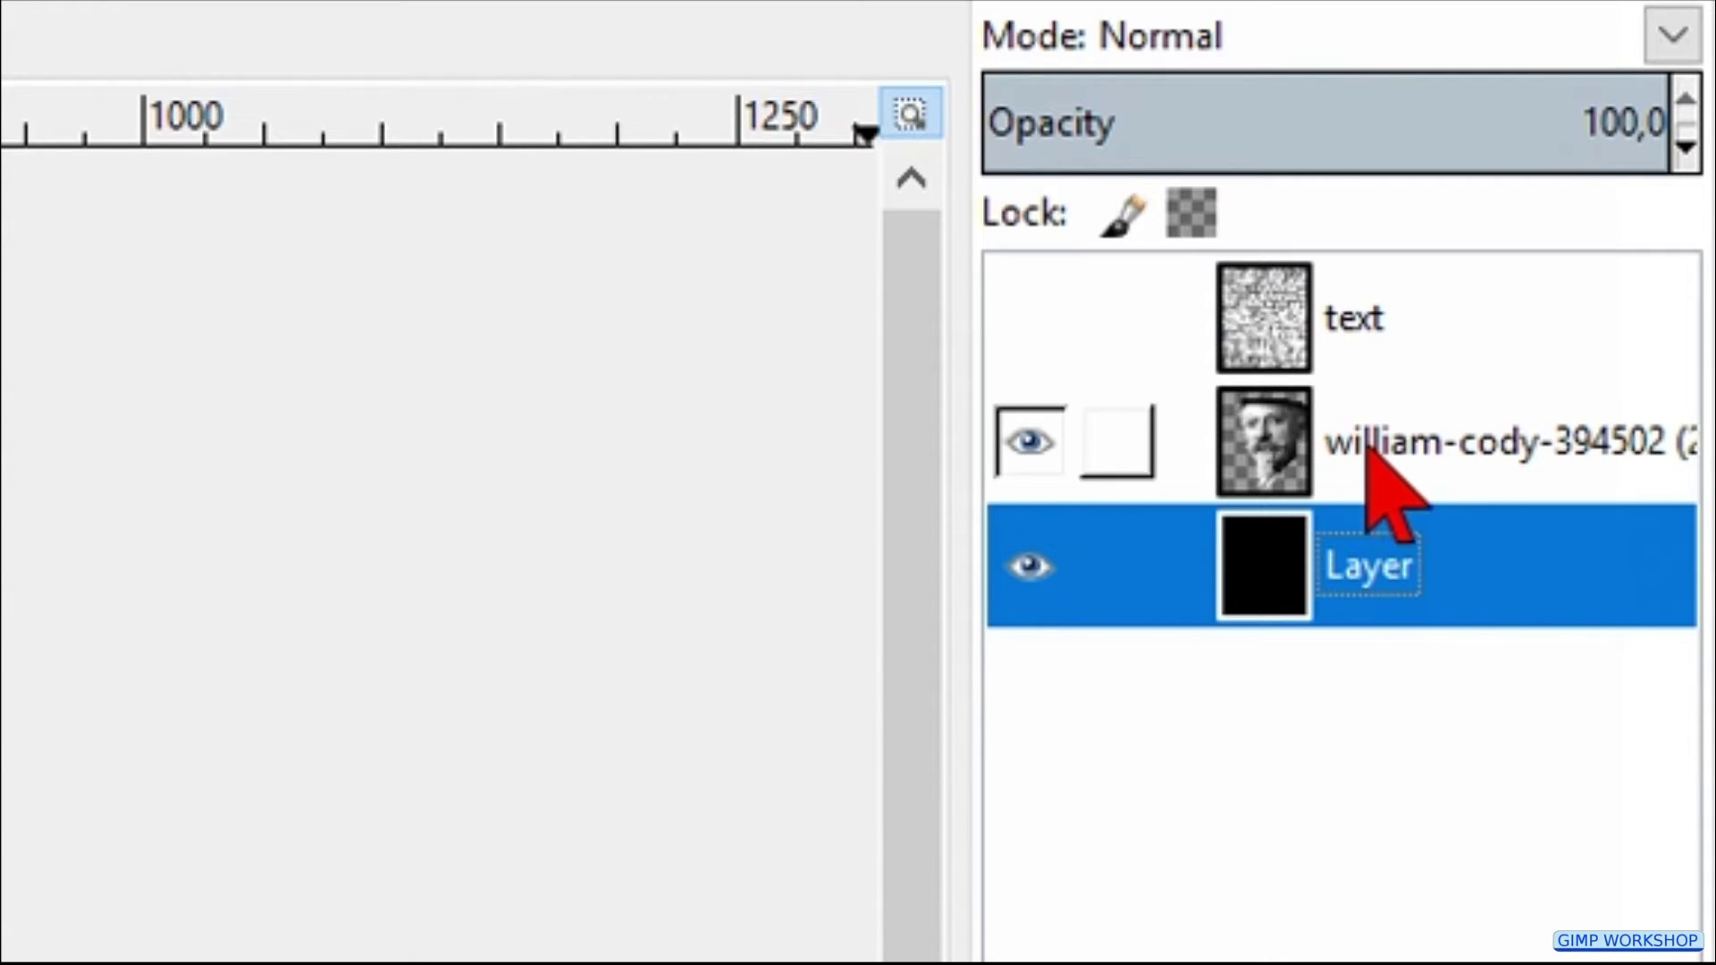
Add a white layer mask to the portrait, then cut the word-cloud text layer
{"action": "right_click", "coordinate": [1273, 452]}
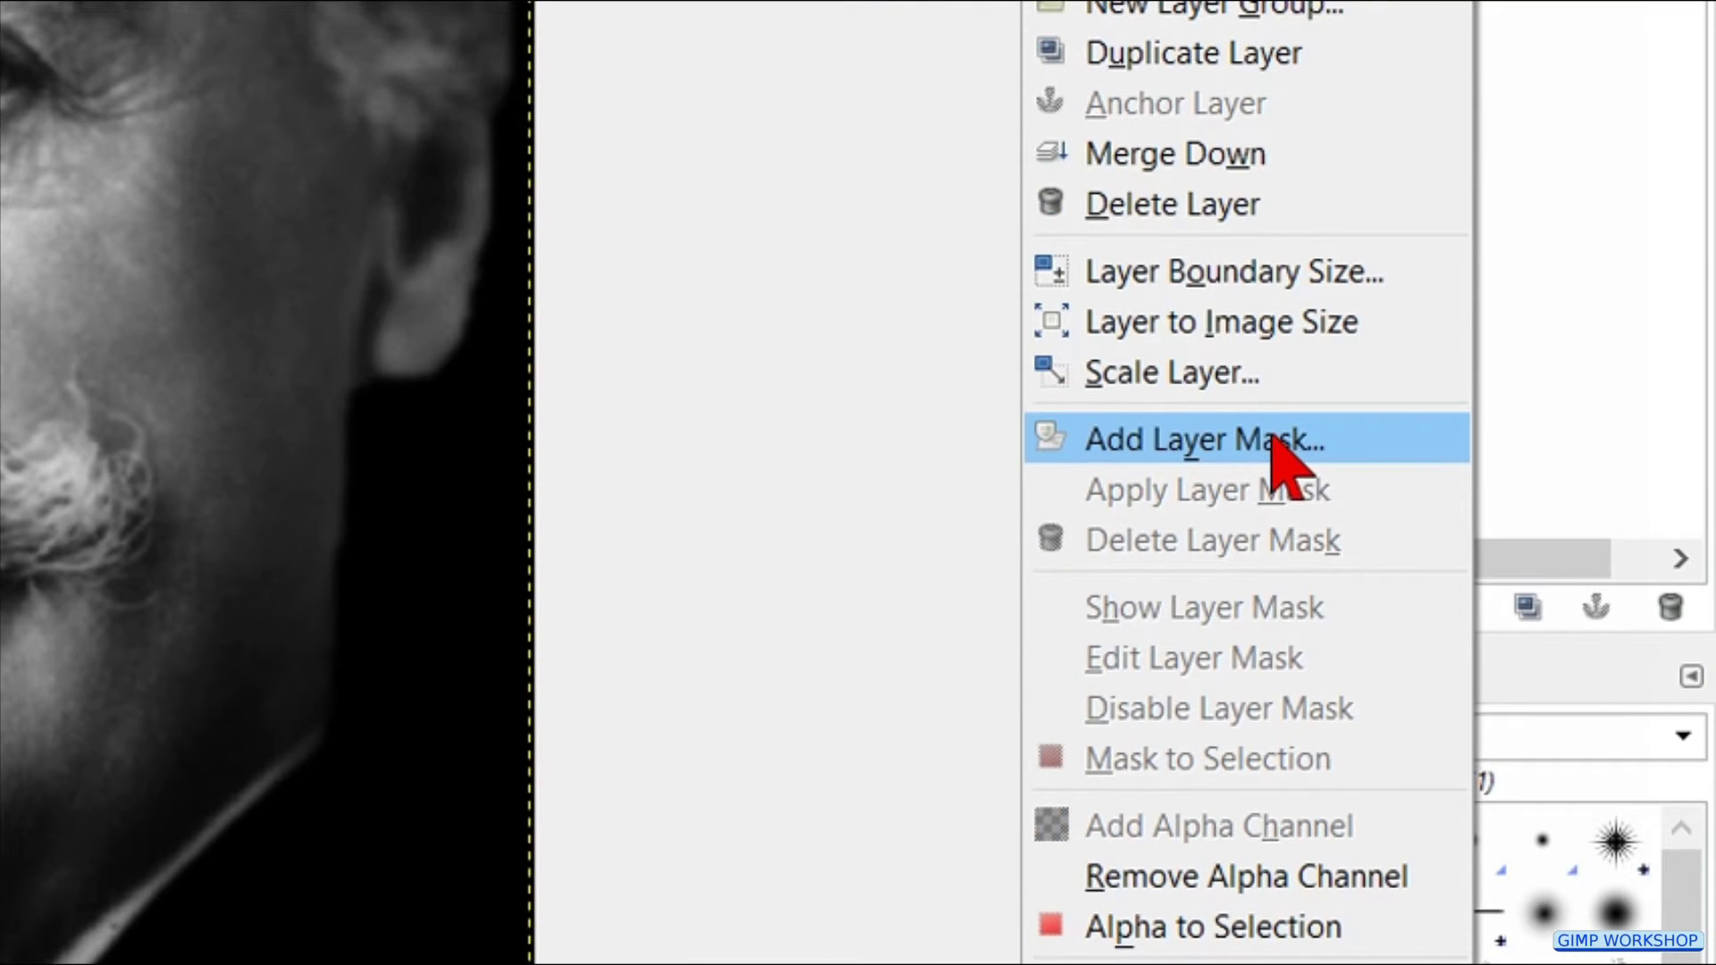
{"action": "left_click", "coordinate": [1273, 435]}
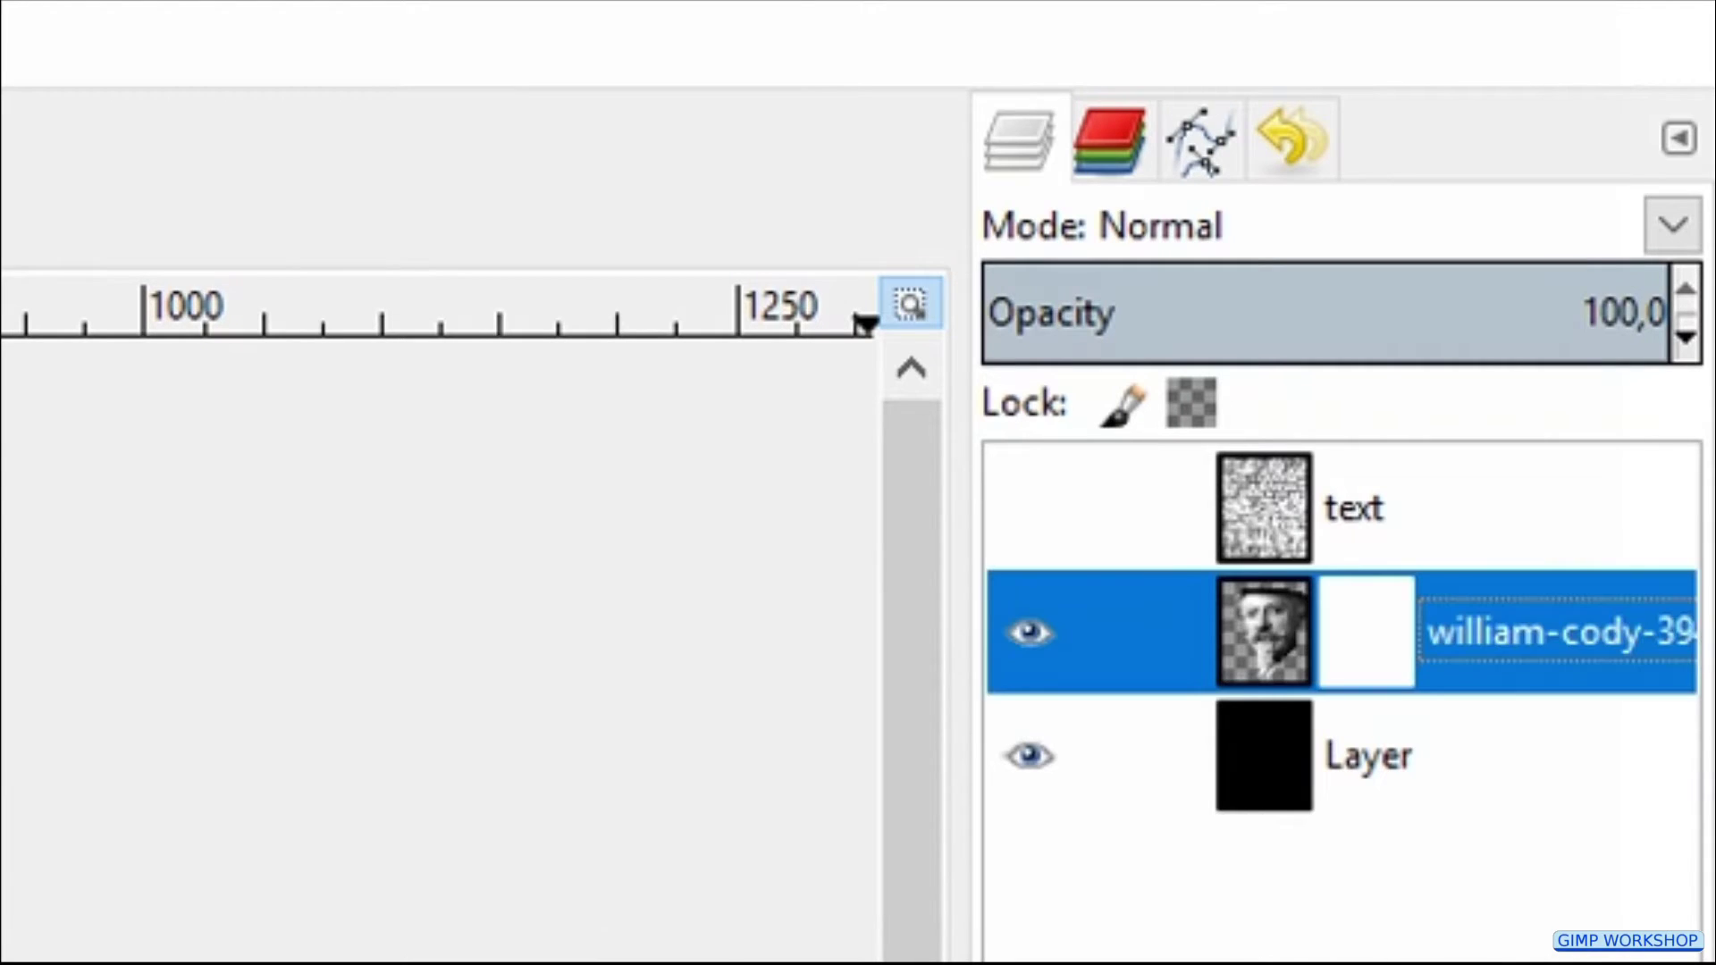
{"action": "left_click", "coordinate": [1268, 500]}
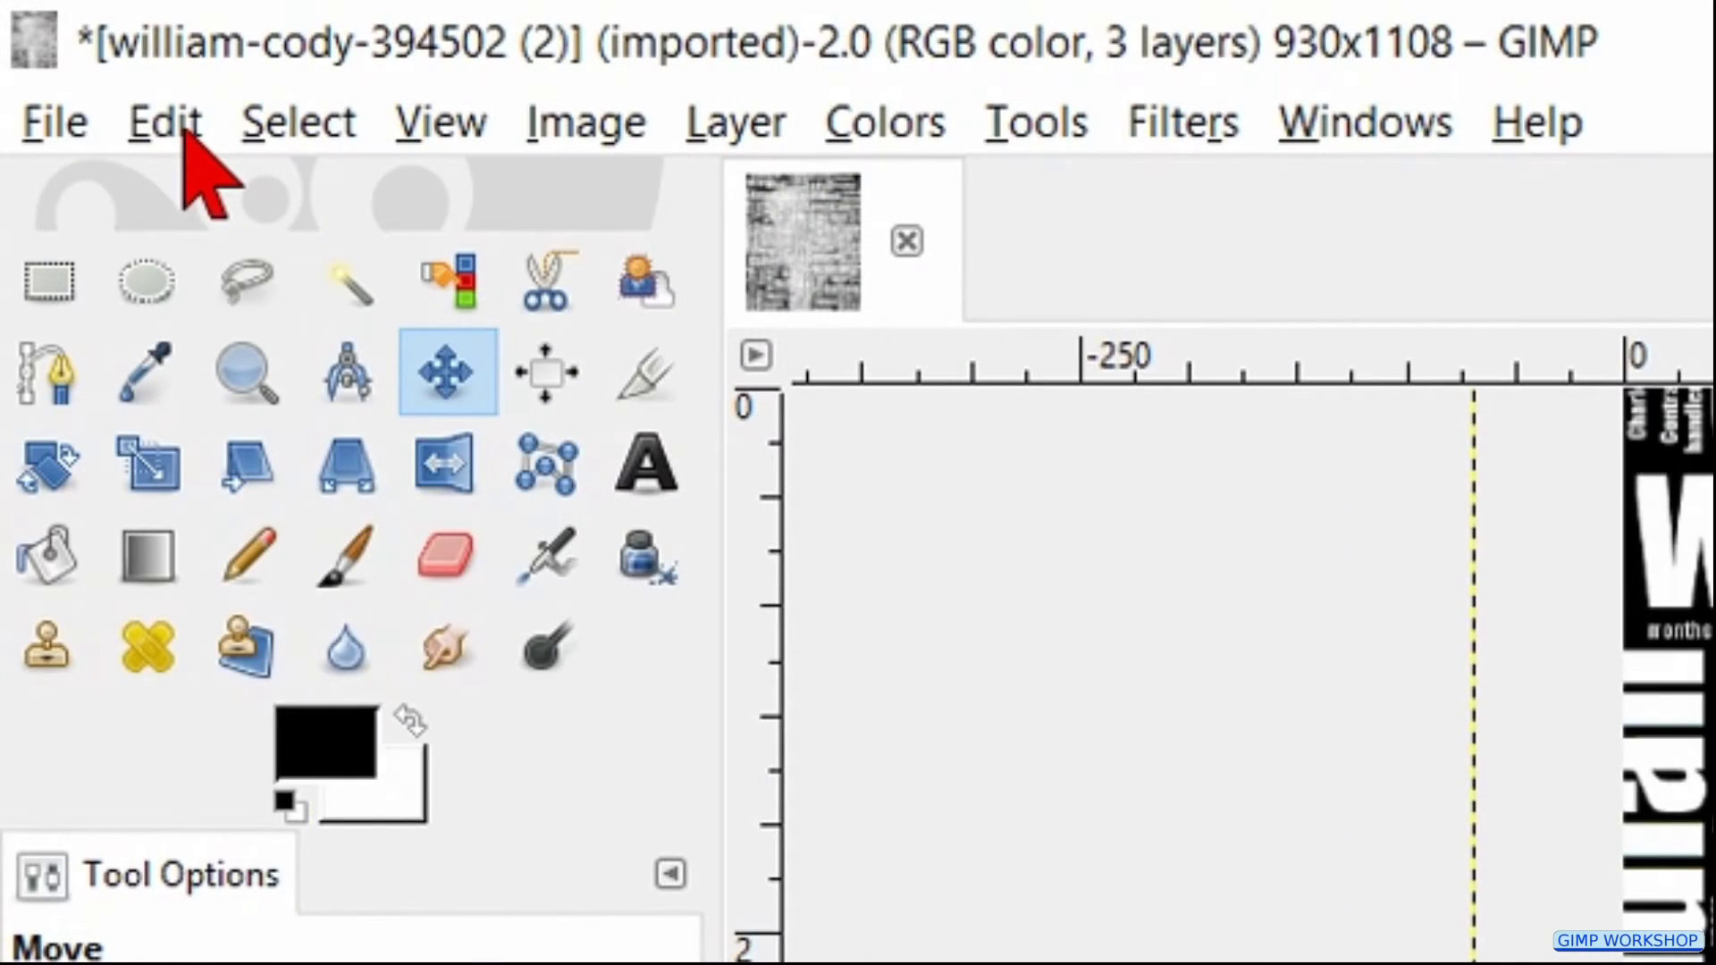
{"action": "left_click", "coordinate": [185, 130]}
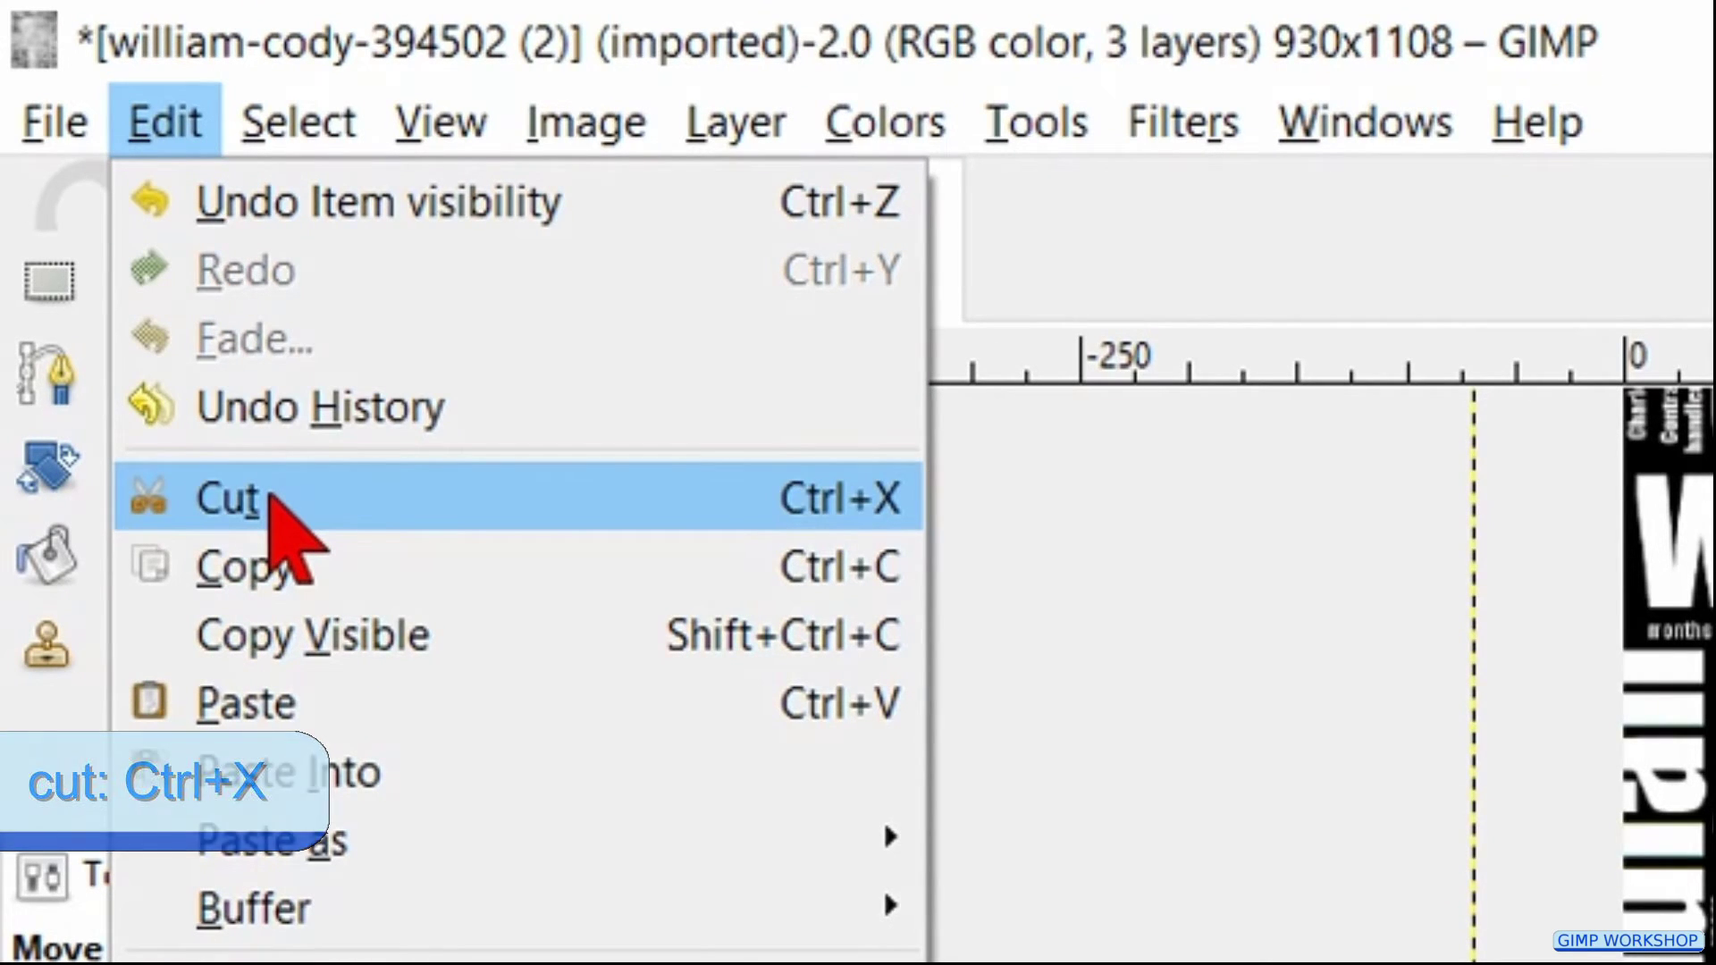
{"action": "left_click", "coordinate": [272, 499]}
Paste the word cloud into the portrait's layer mask, undoing a misplaced first paste
{"action": "left_click", "coordinate": [157, 114]}
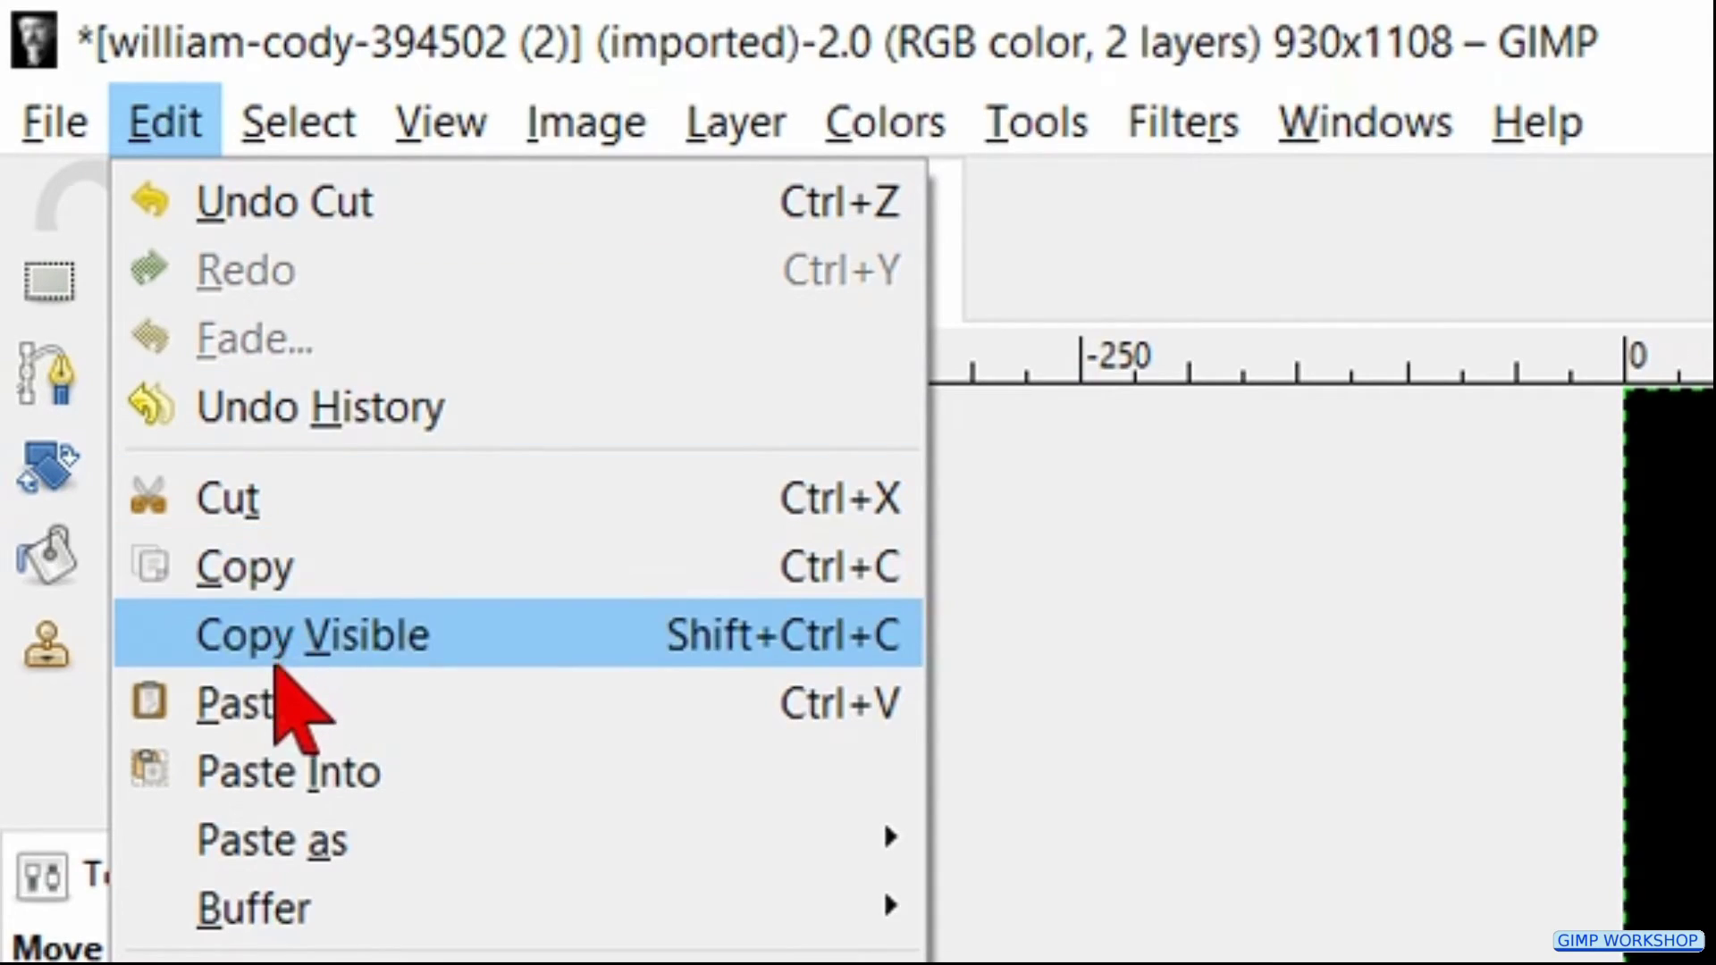
{"action": "left_click", "coordinate": [282, 684]}
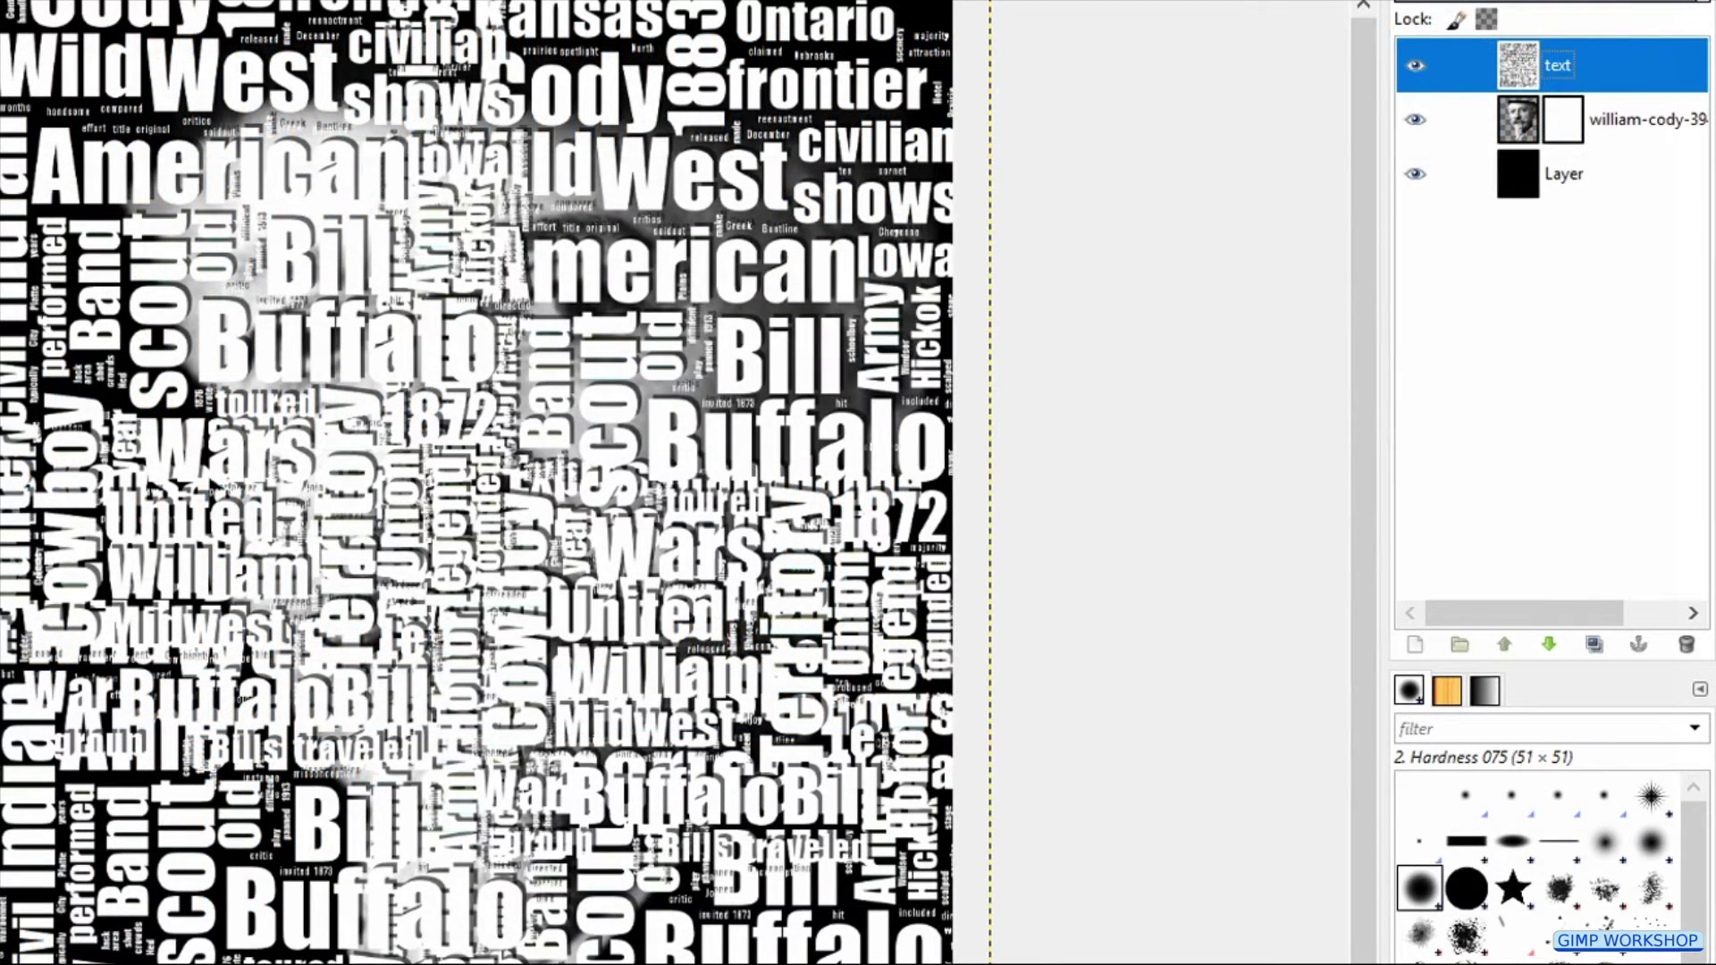
{"action": "key", "text": "ctrl+z"}
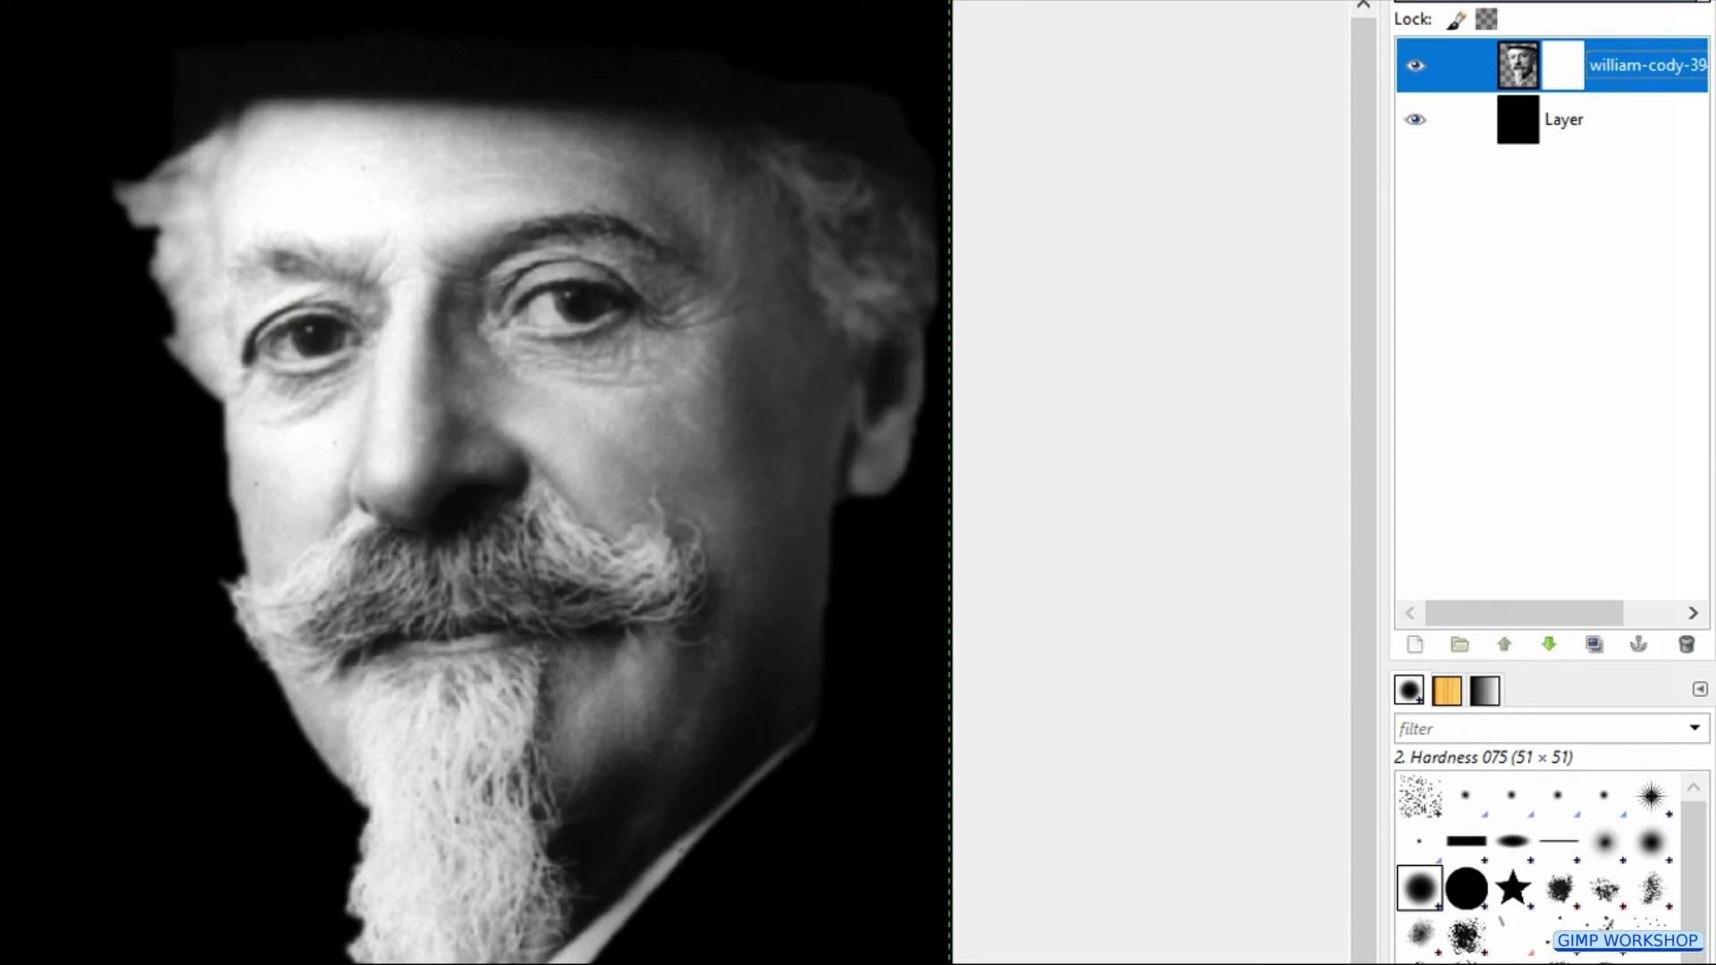
{"action": "key", "text": "ctrl+v"}
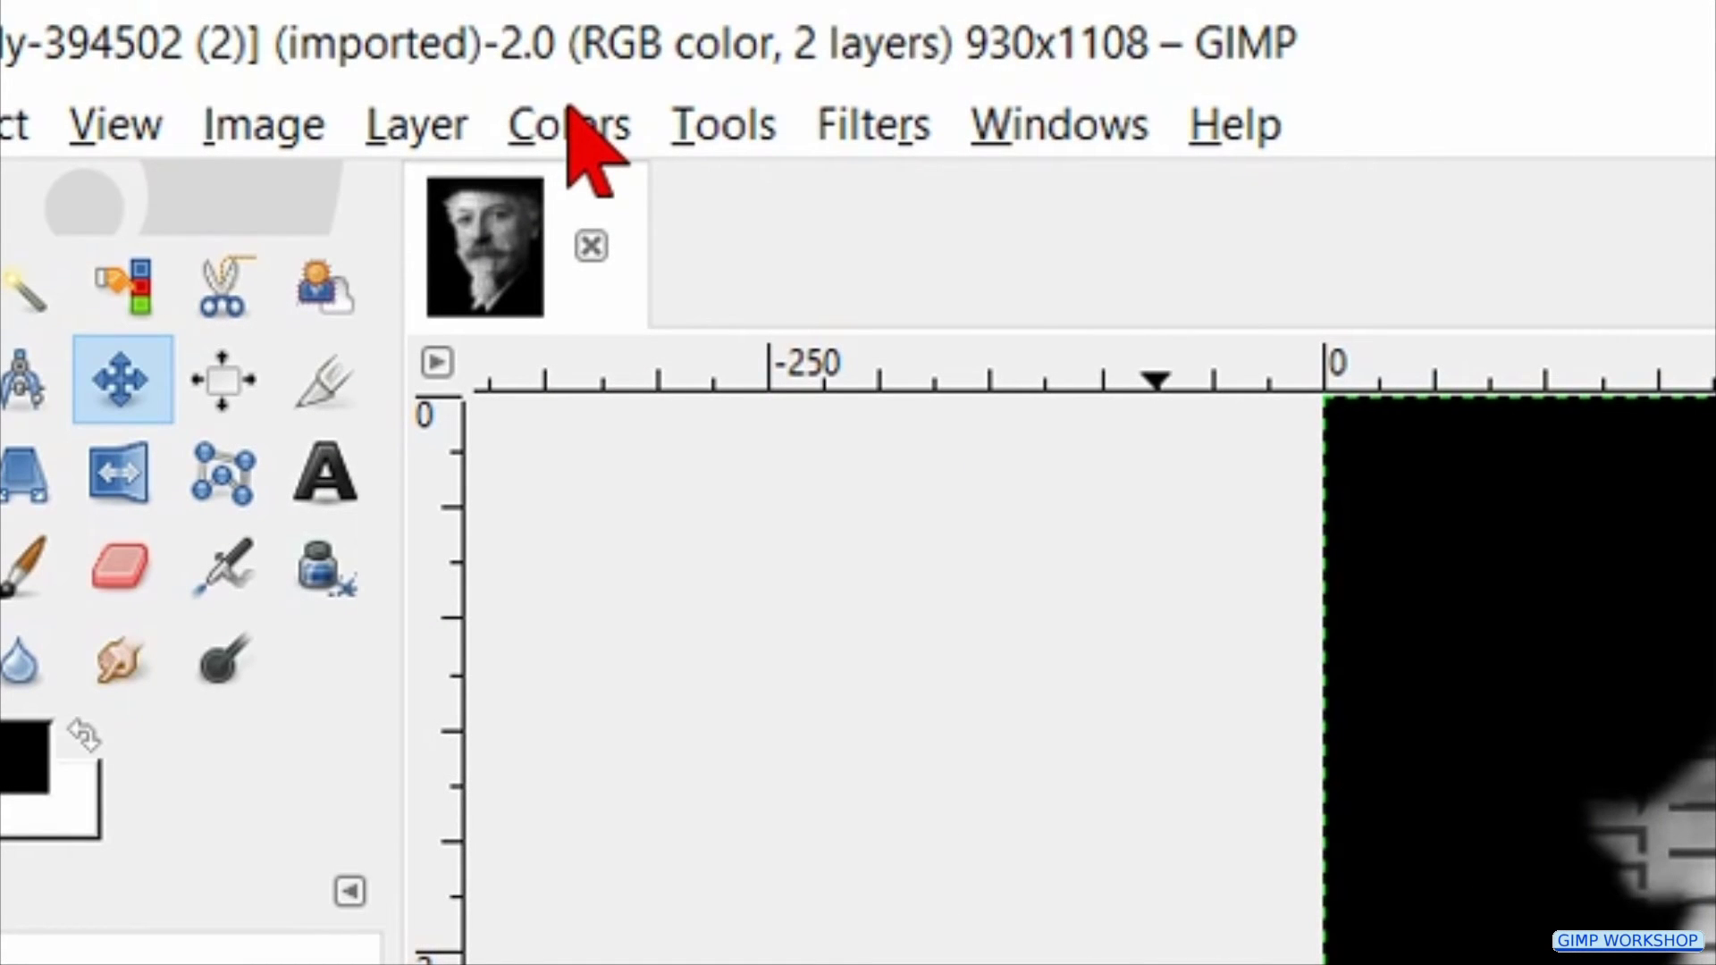
Drag the mask's Curves top-right point down, toggling Preview off and on to compare
{"action": "left_click", "coordinate": [569, 111]}
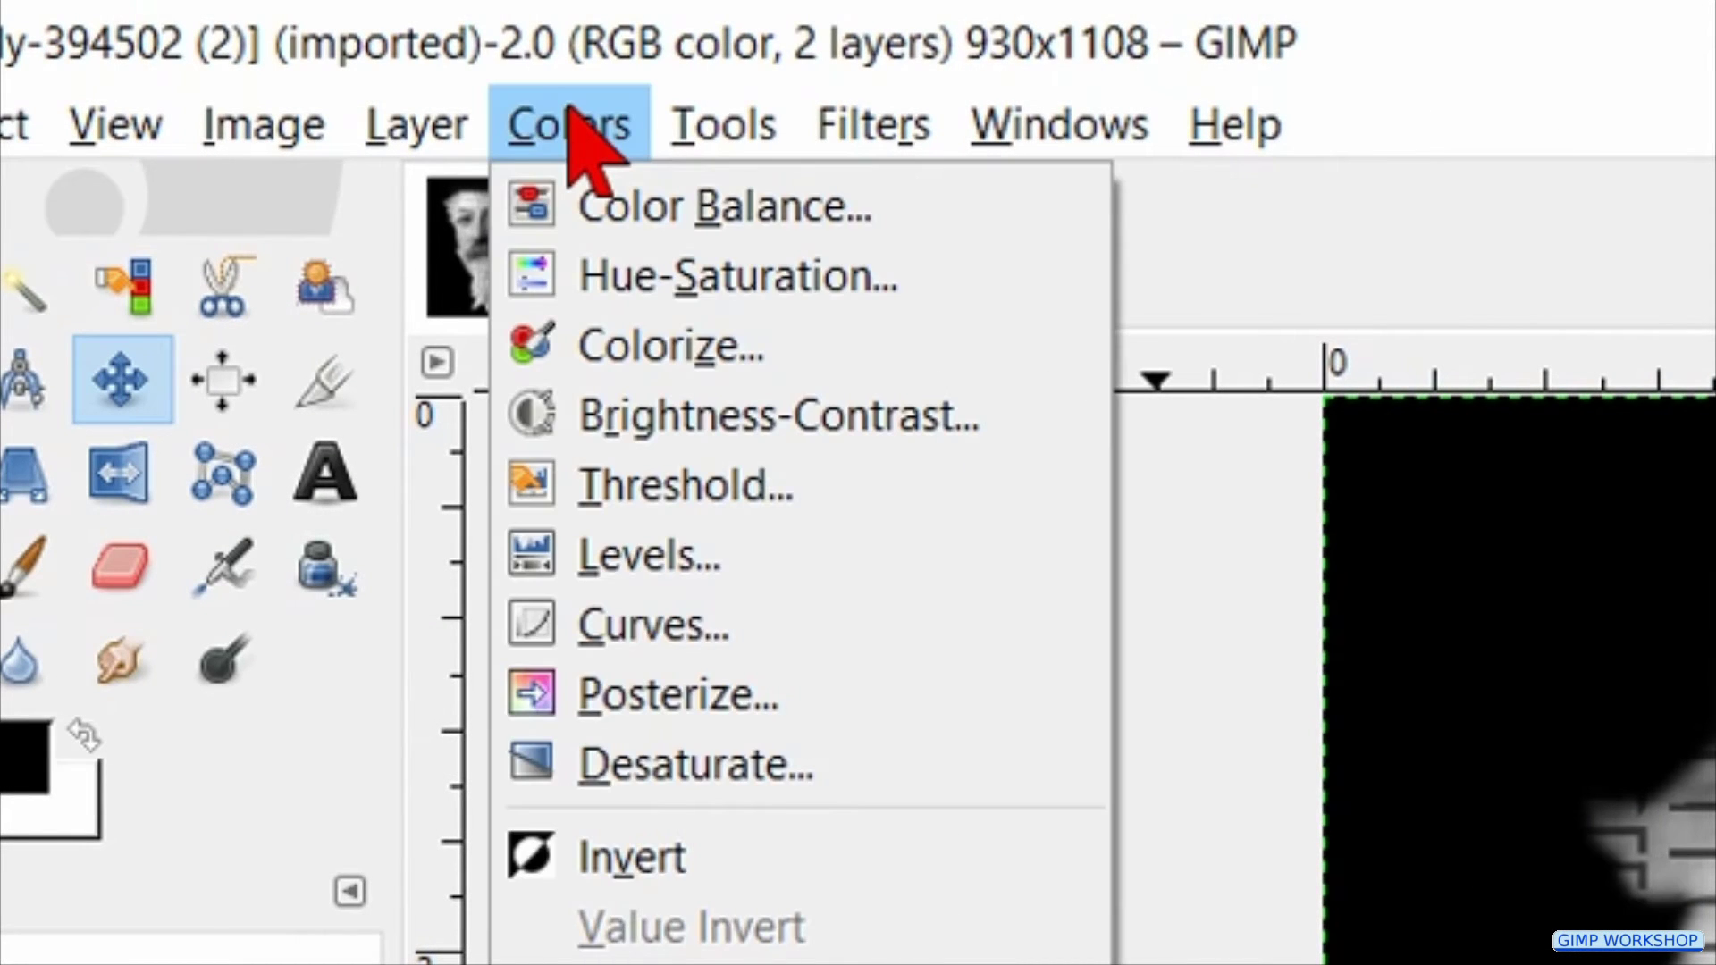
{"action": "left_click", "coordinate": [692, 609]}
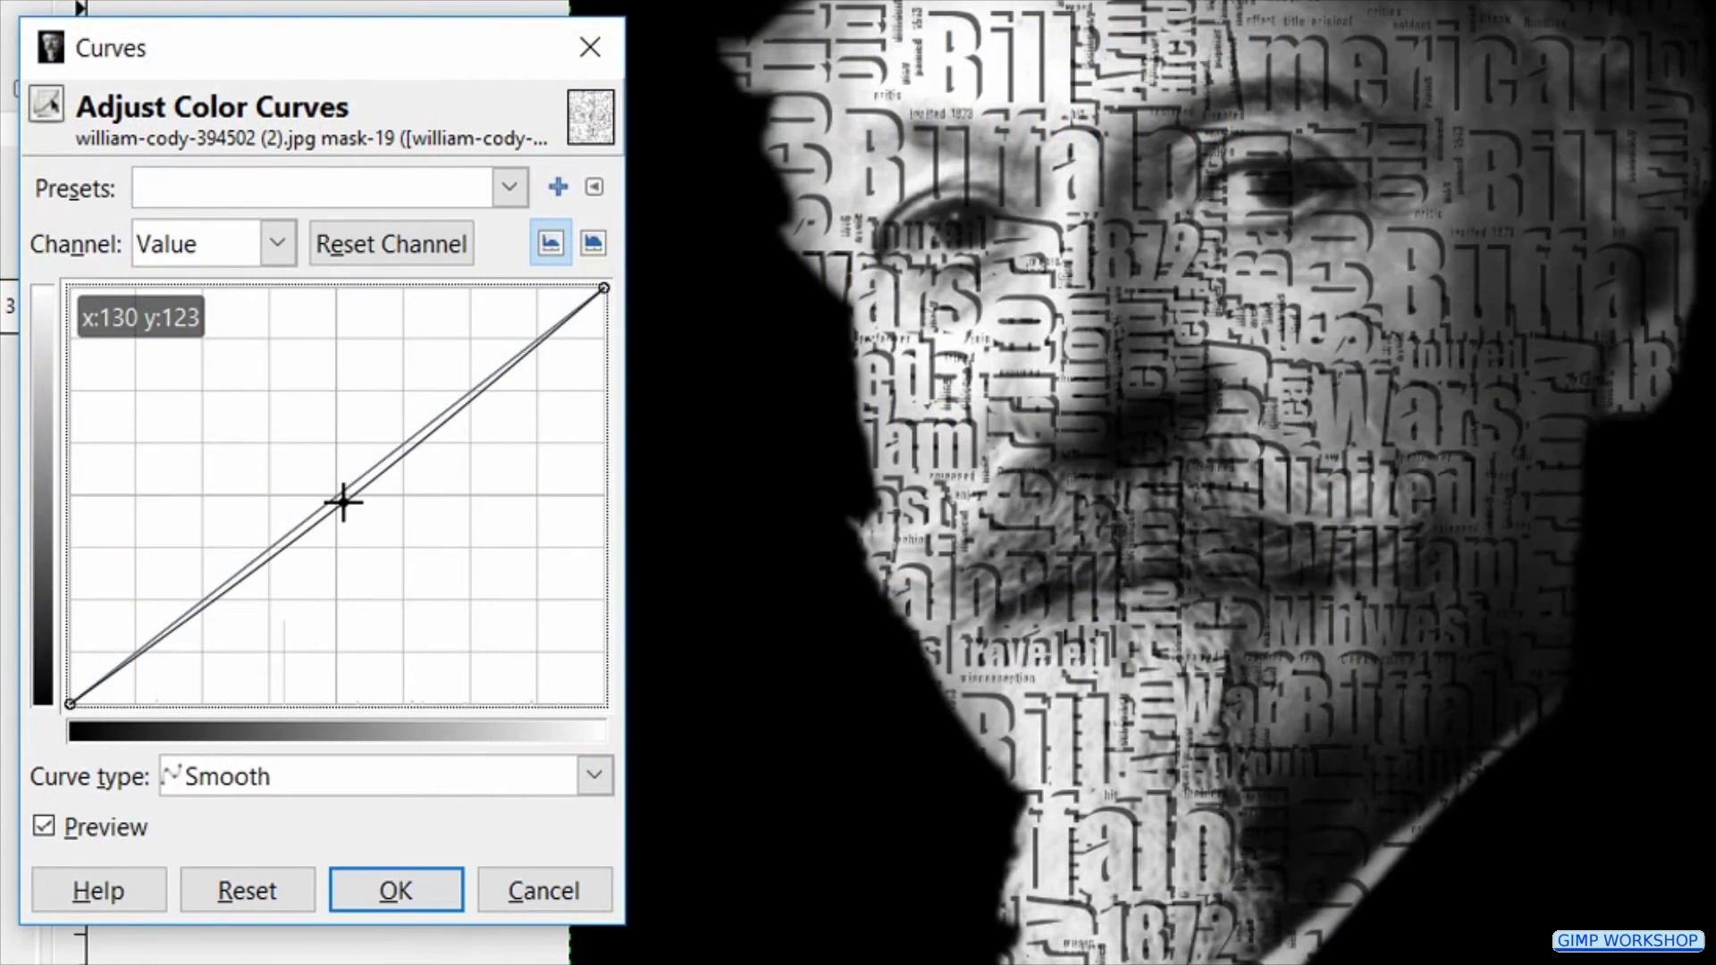
{"action": "left_click_drag", "start_coordinate": [345, 498], "coordinate": [604, 694]}
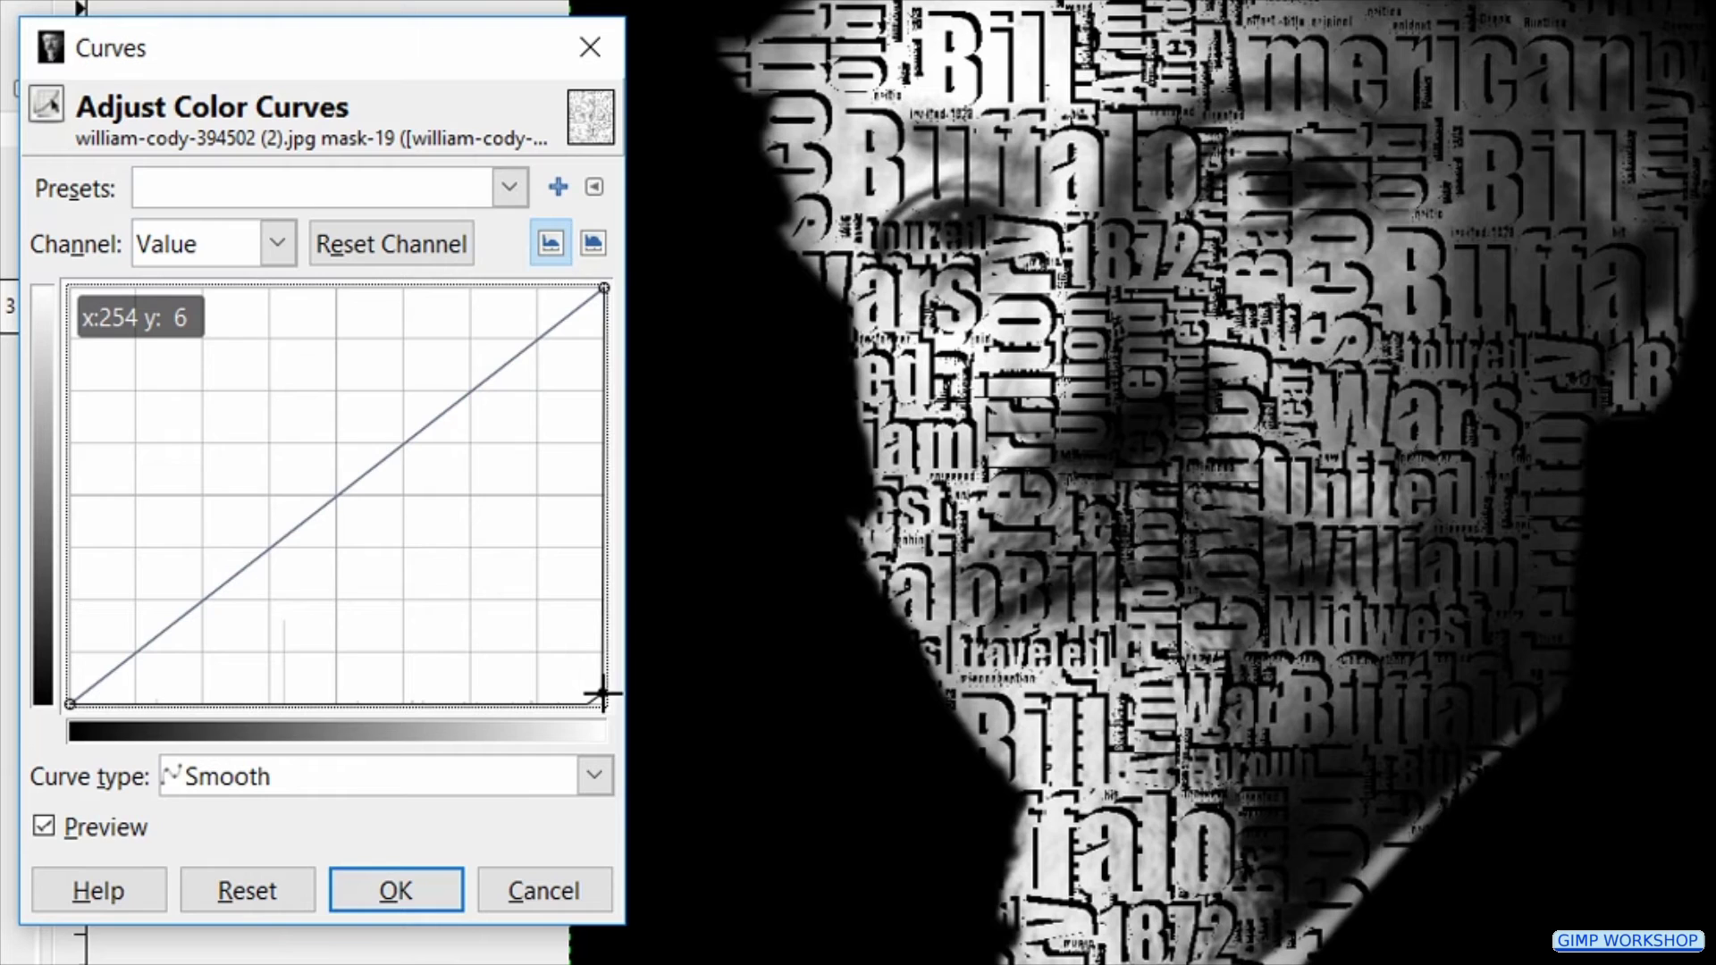
{"action": "left_click", "coordinate": [131, 829]}
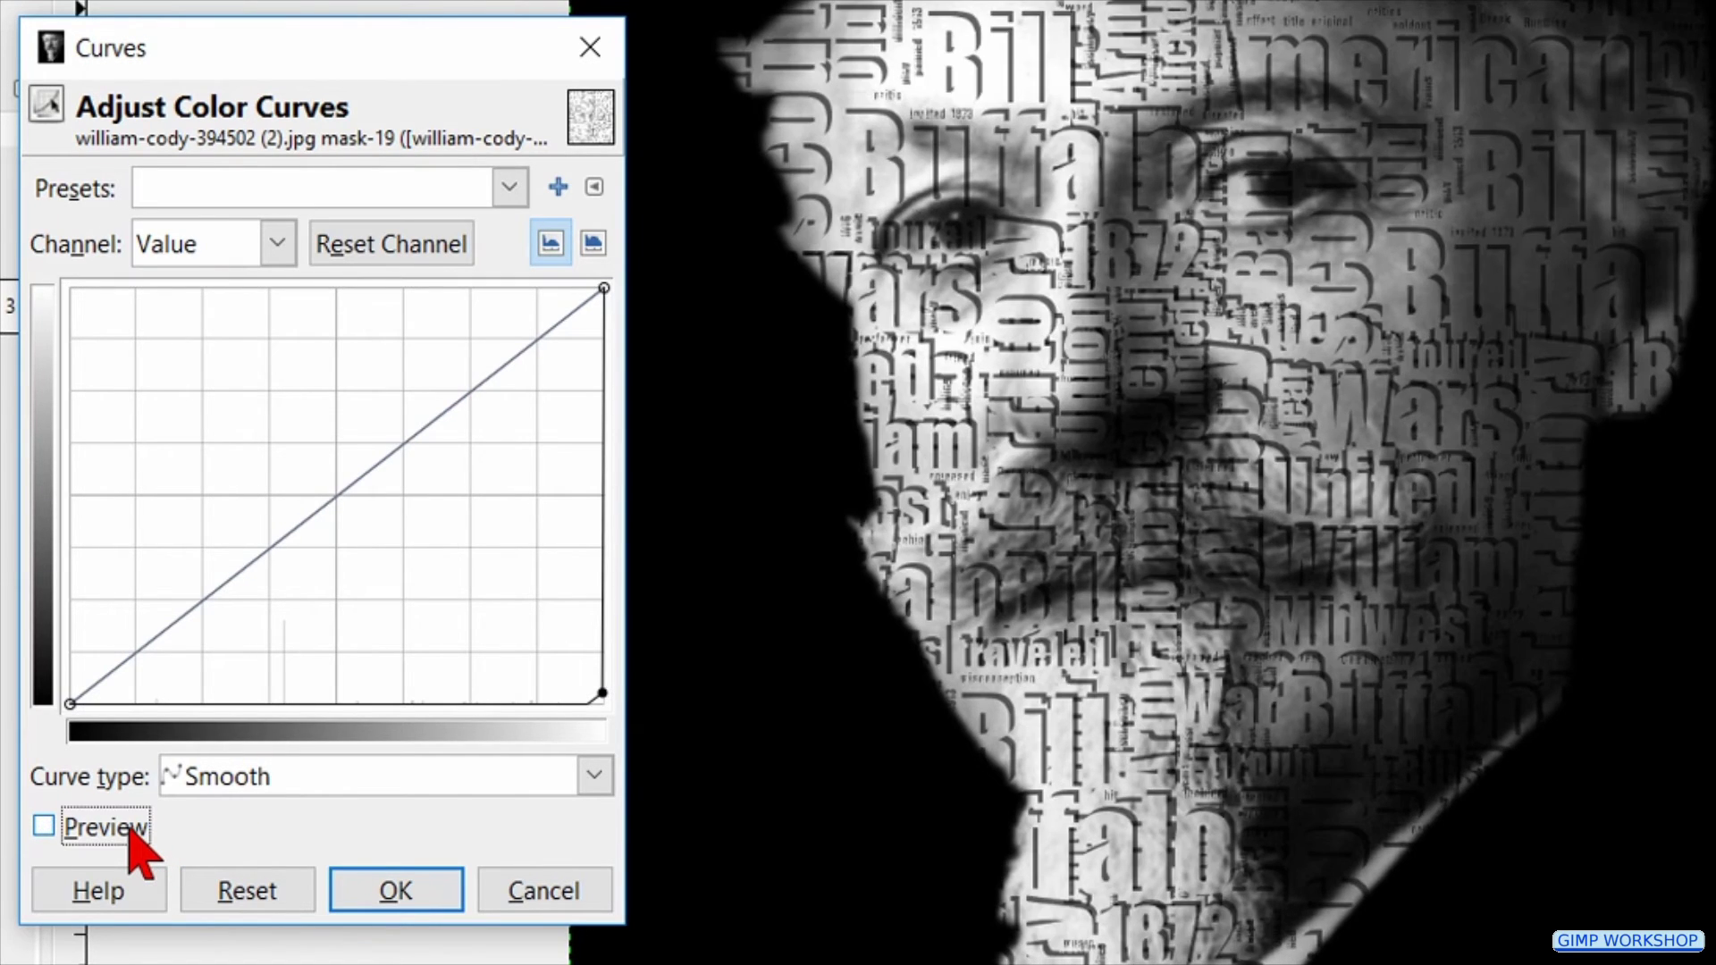
{"action": "left_click", "coordinate": [131, 829]}
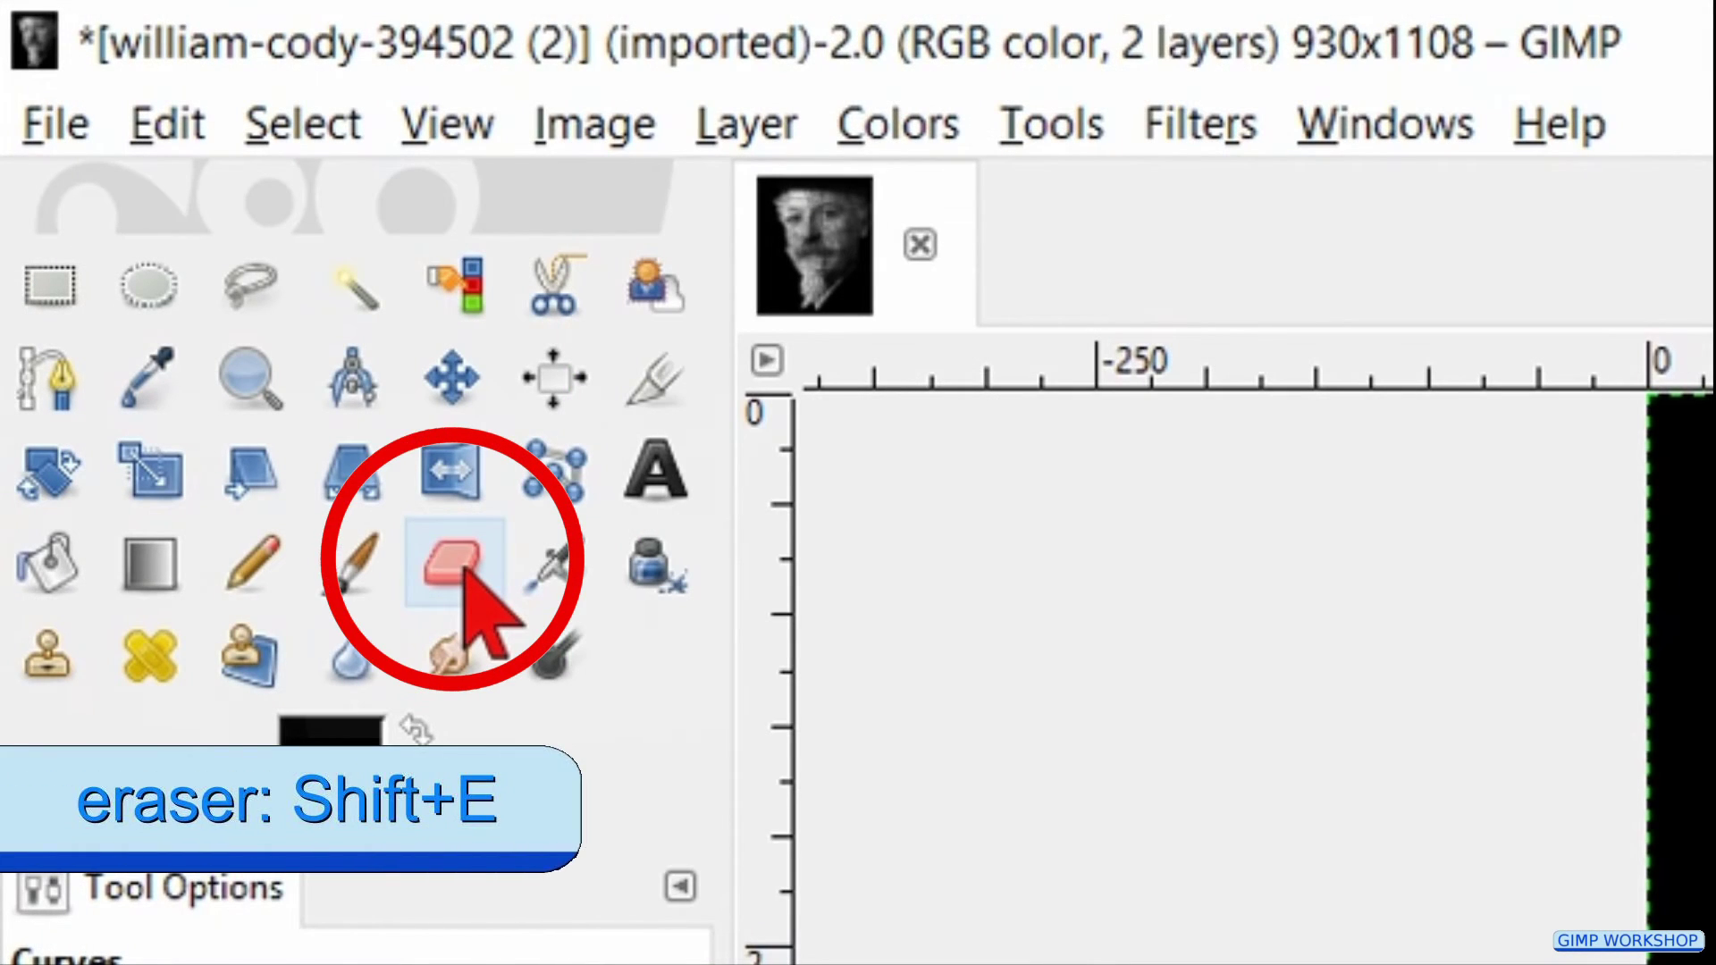
Switch to the Eraser with the 2. Hardness 075 brush at size 50
{"action": "left_click", "coordinate": [468, 572]}
{"action": "double_click", "coordinate": [588, 474]}
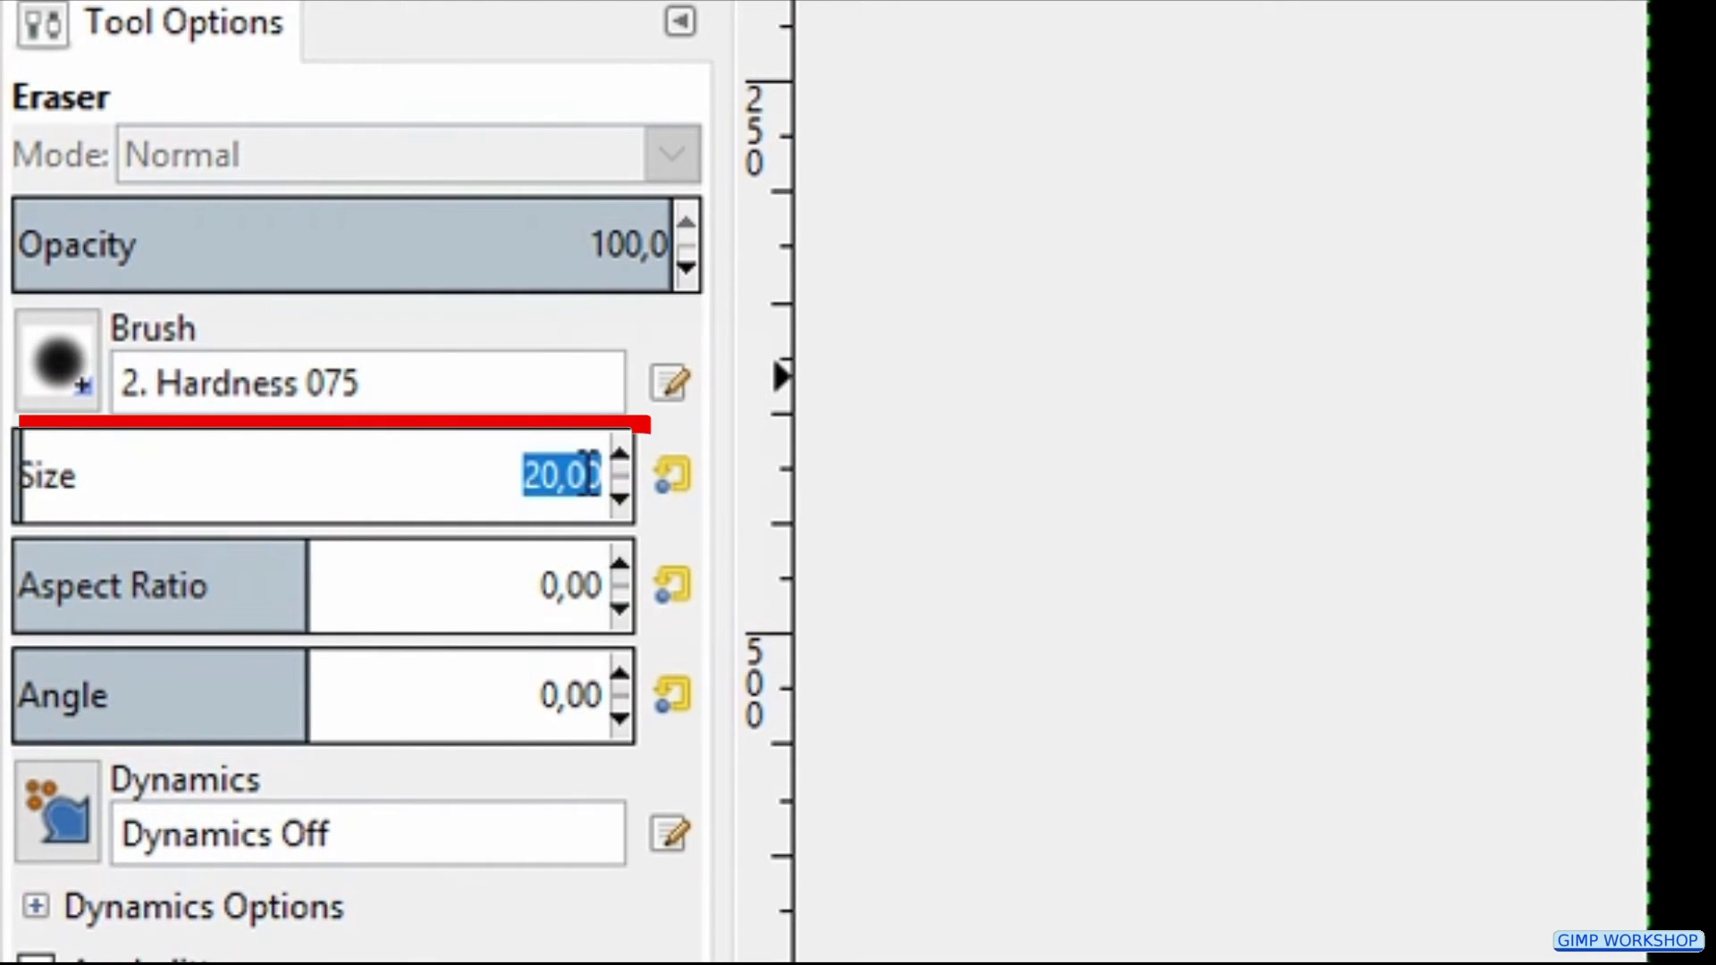
{"action": "type", "text": "50"}
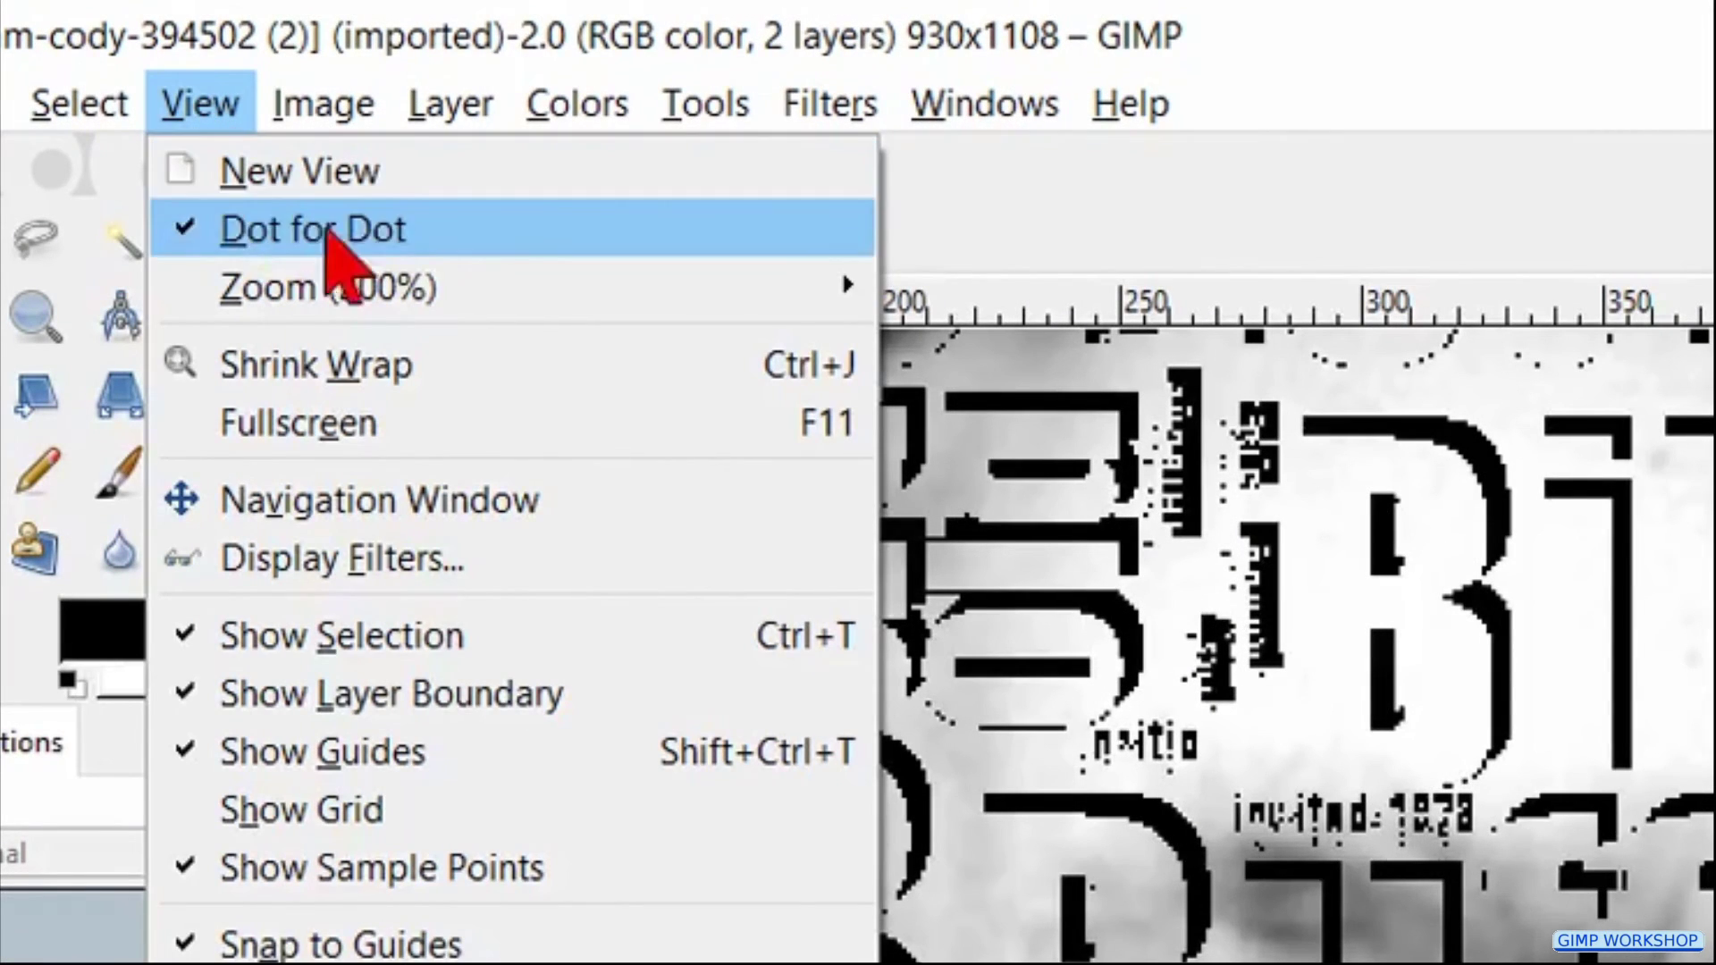
Fit the whole word-cloud portrait of Buffalo Bill in the window
{"action": "mouse_move", "coordinate": [715, 295]}
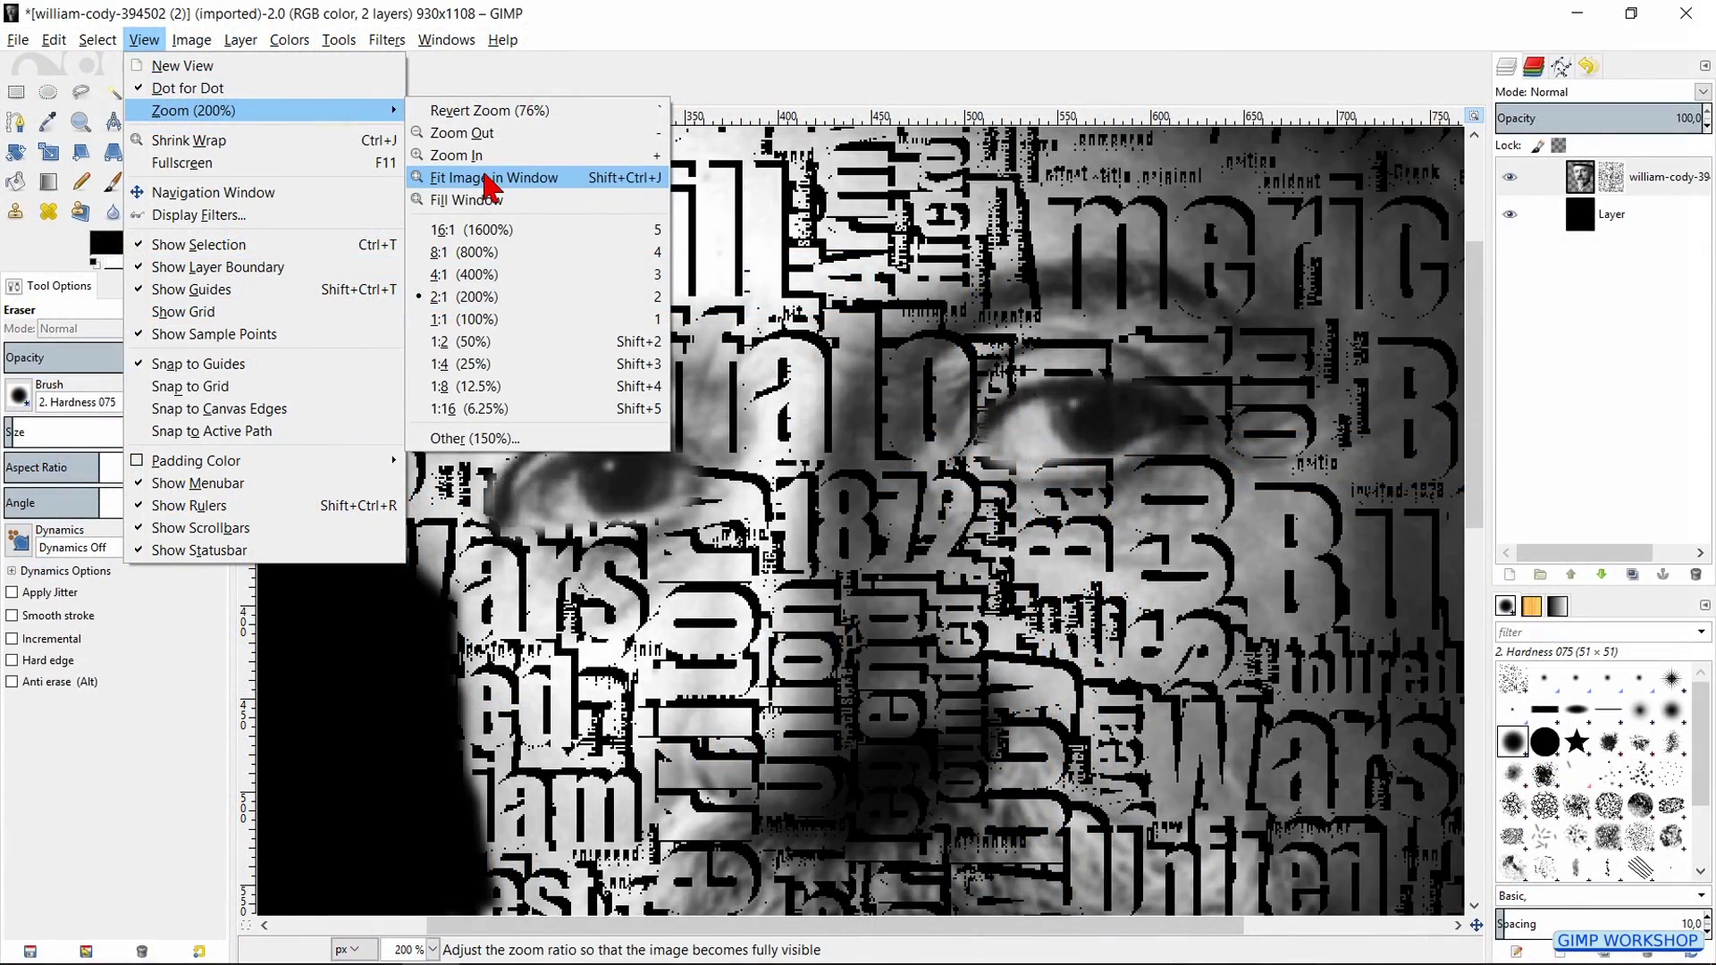
{"action": "left_click", "coordinate": [489, 181]}
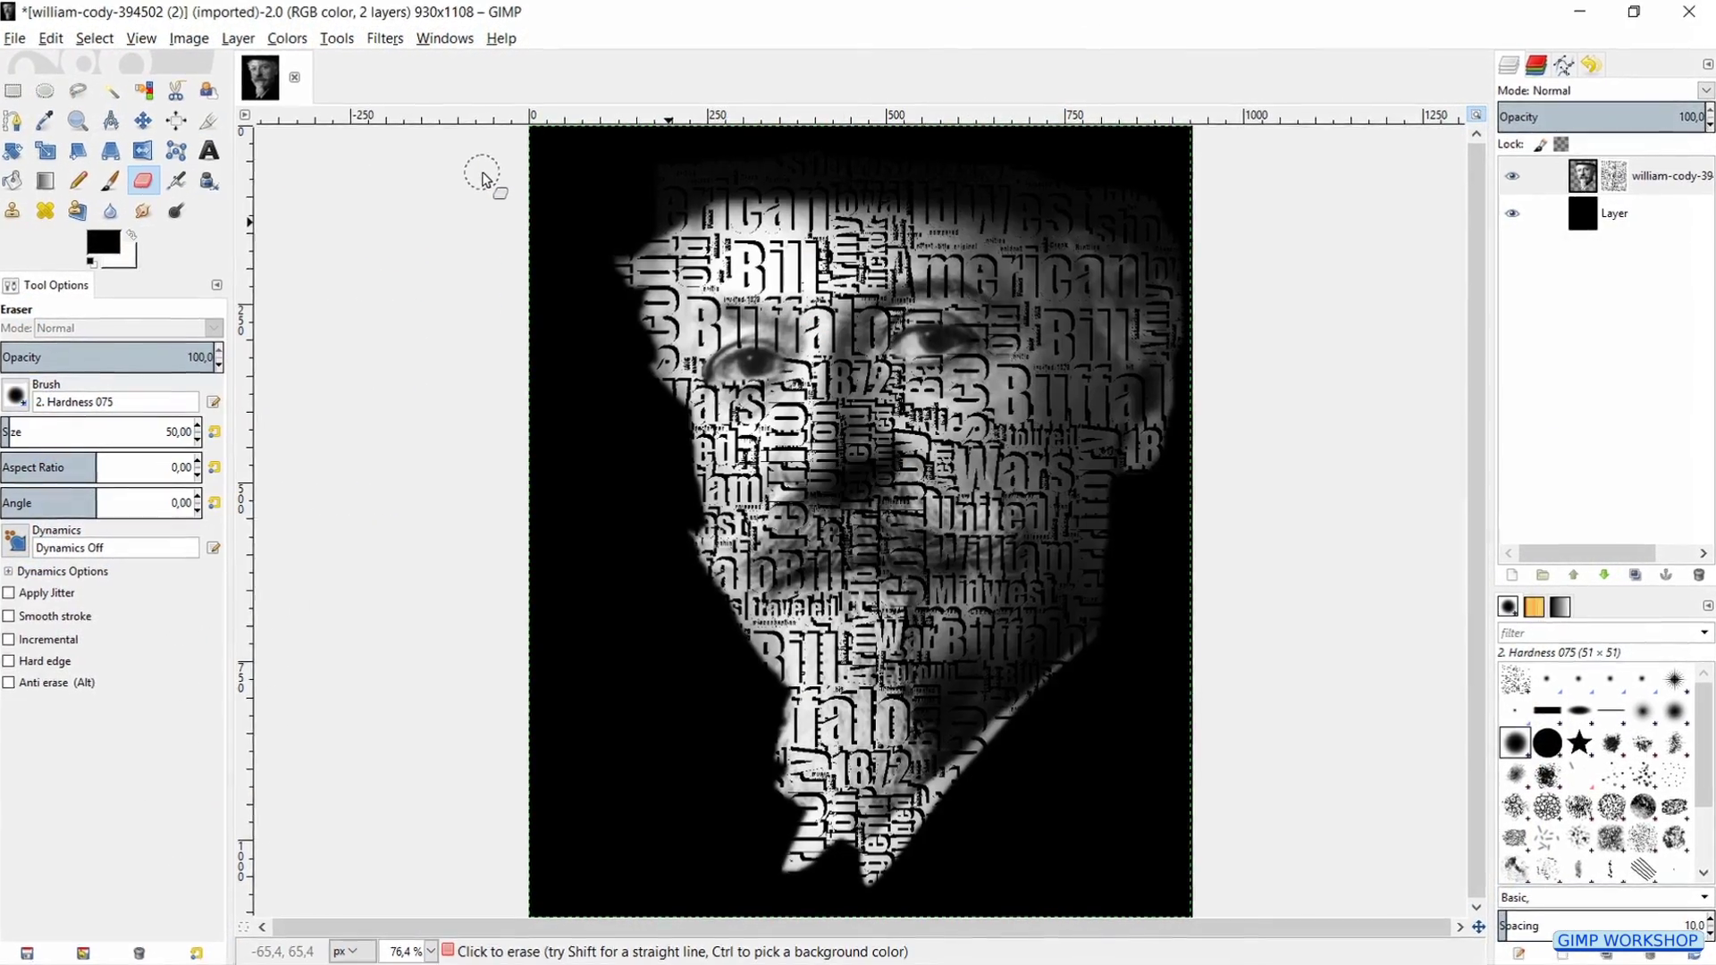